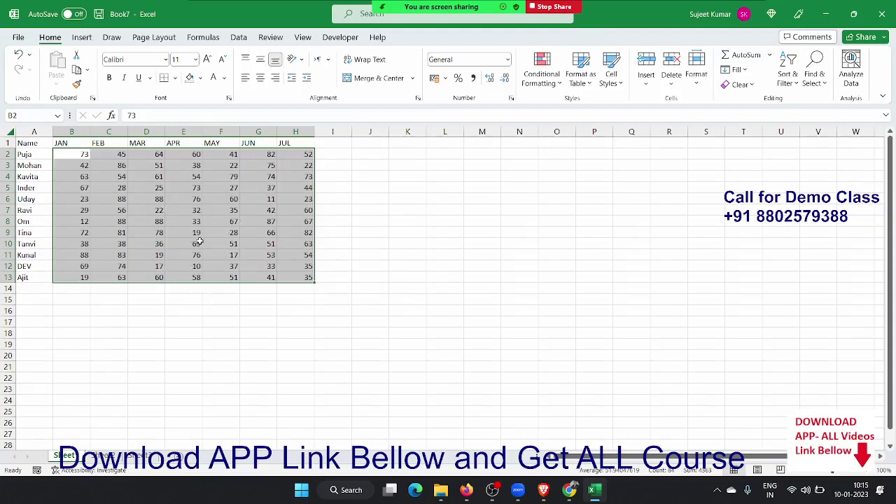
Copy the Name/JAN–JUL header row and paste it into row 17.
left_click(42, 180)
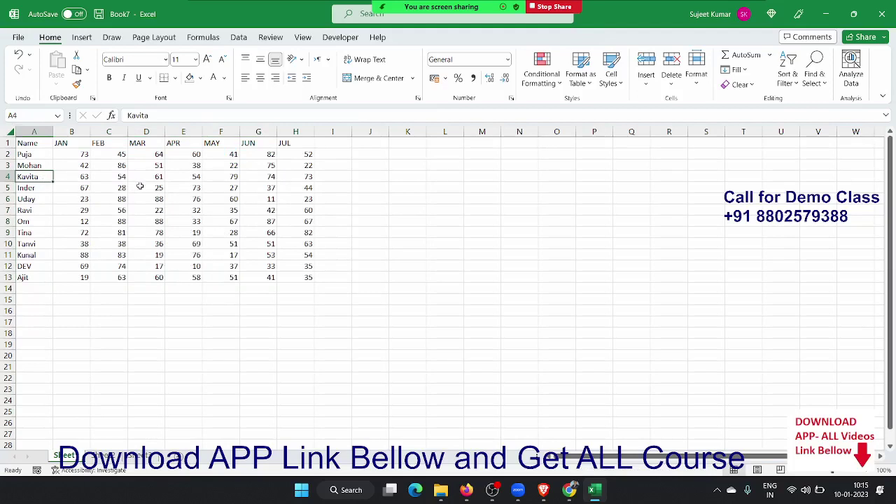
key("ctrl+Home")
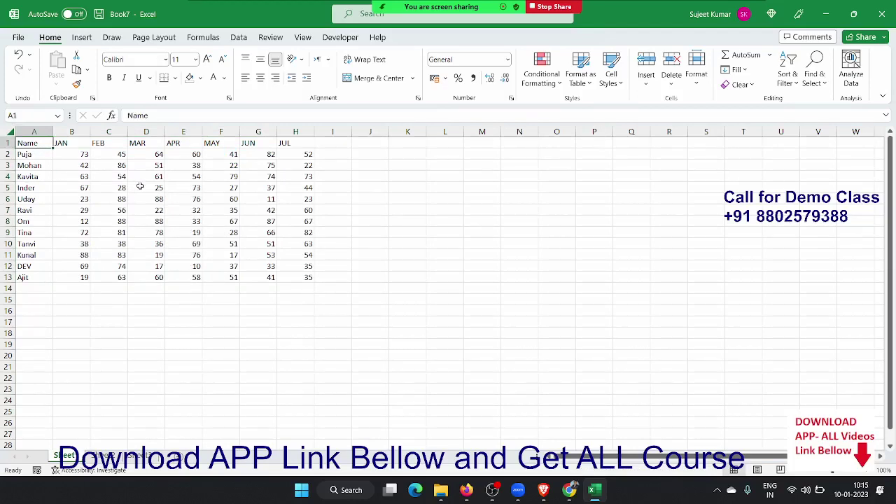
key("ctrl+shift+Right")
key("ctrl+c")
key("Down")
key("Down")
key("Down")
key("Down")
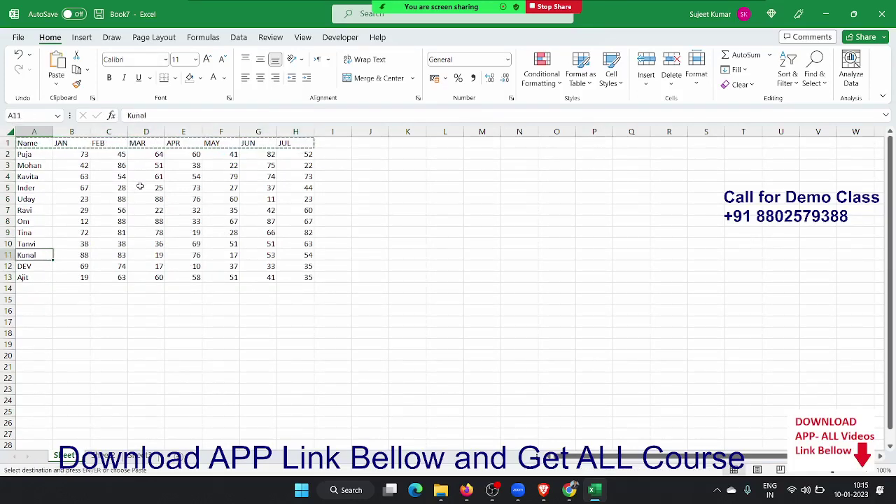
key("Down")
key("Down")
key("Down")
key("Down")
key("Down")
key("Down")
key("ctrl+v")
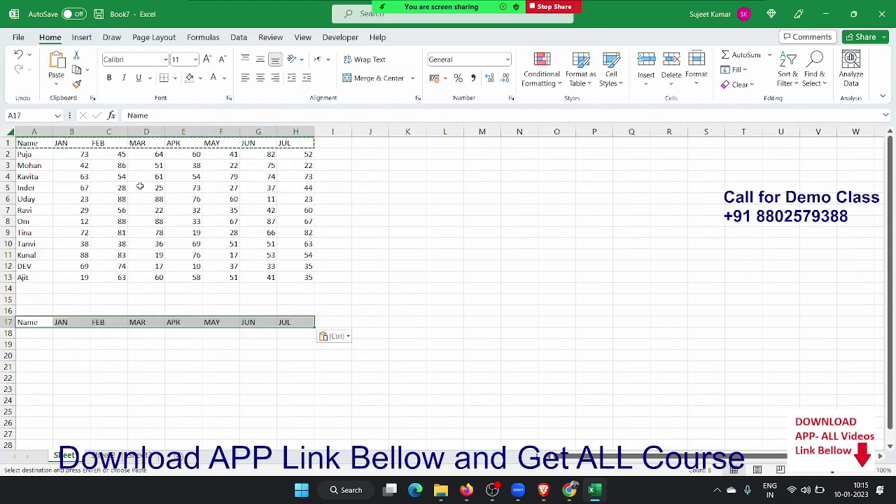
Enter the row index 1 in cell A16.
key("Up")
type("1")
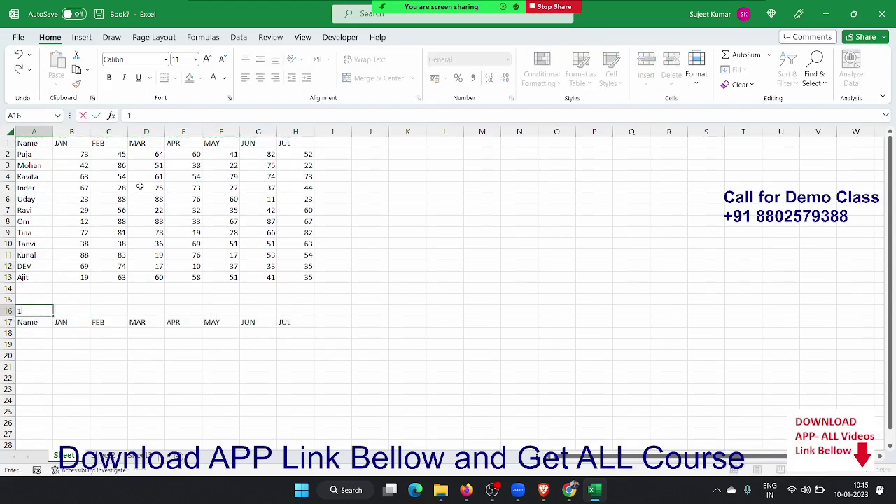
key("Return")
key("Down")
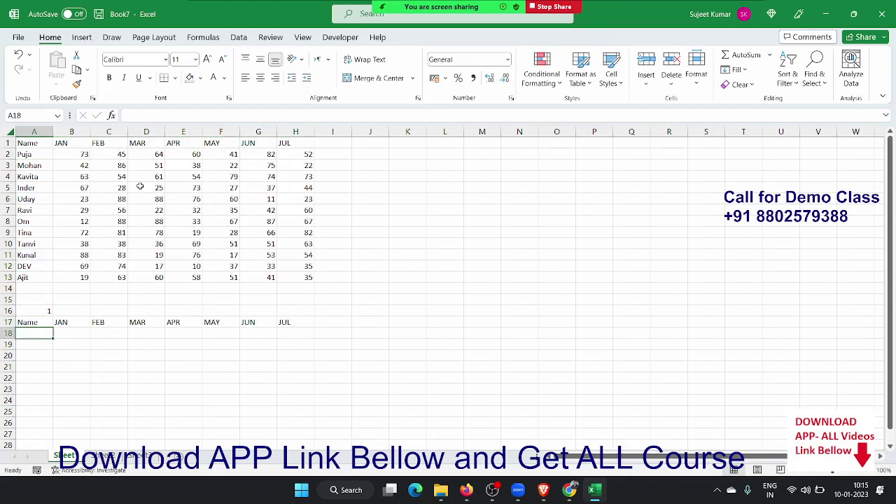
Enter =OFFSET(A1,A16,0) in cell A18.
type("=")
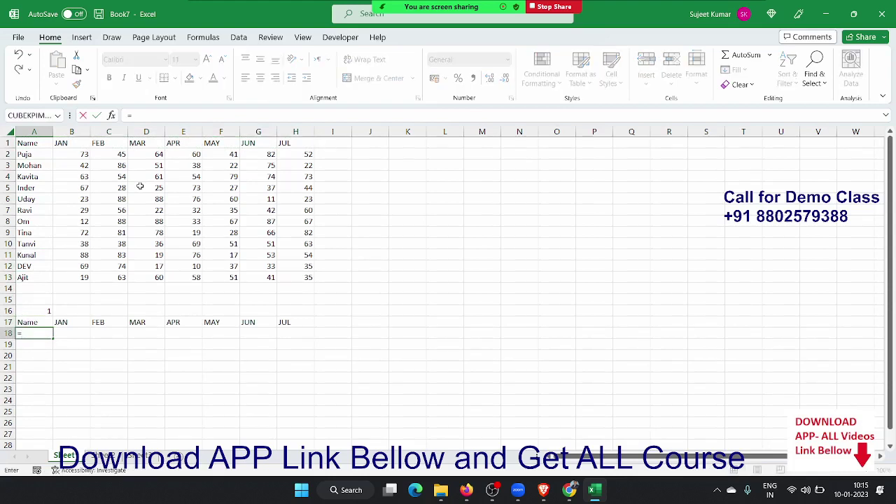
type("off")
key("Tab")
key("Up")
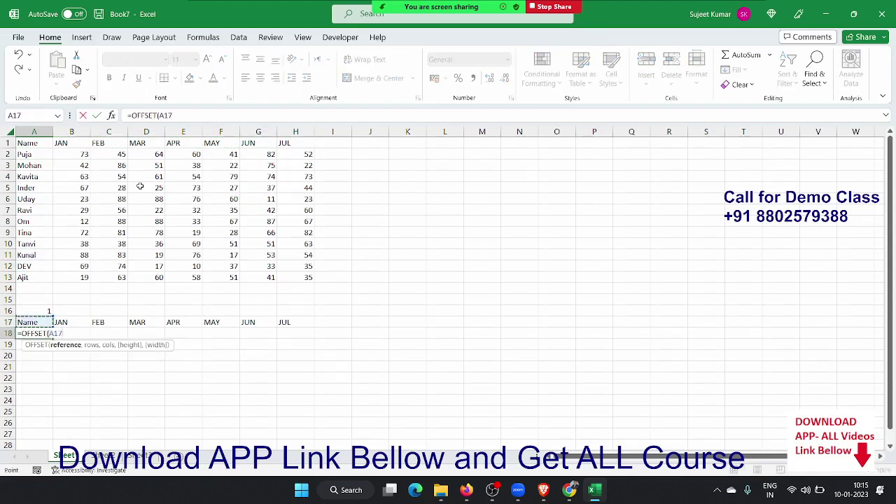
key("Up")
key("Up")
key("Up")
key("Up")
key("Up")
key("Up")
type(",")
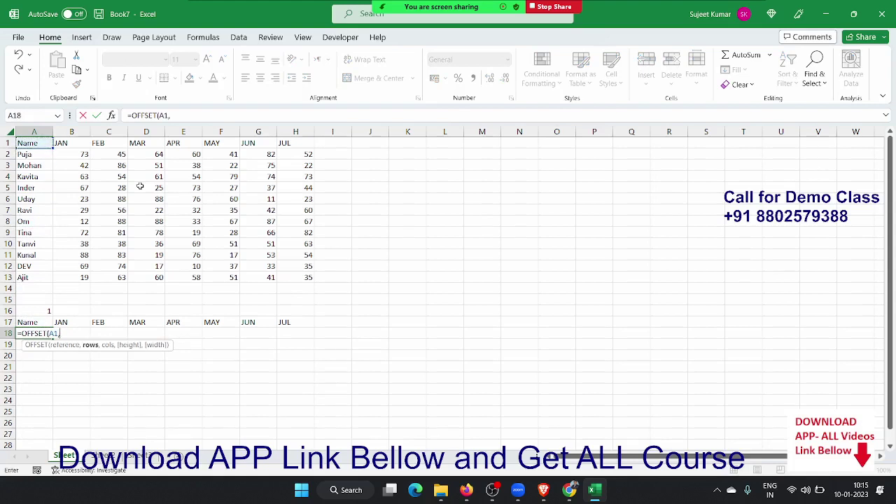
key("Up")
key("Up")
type(",")
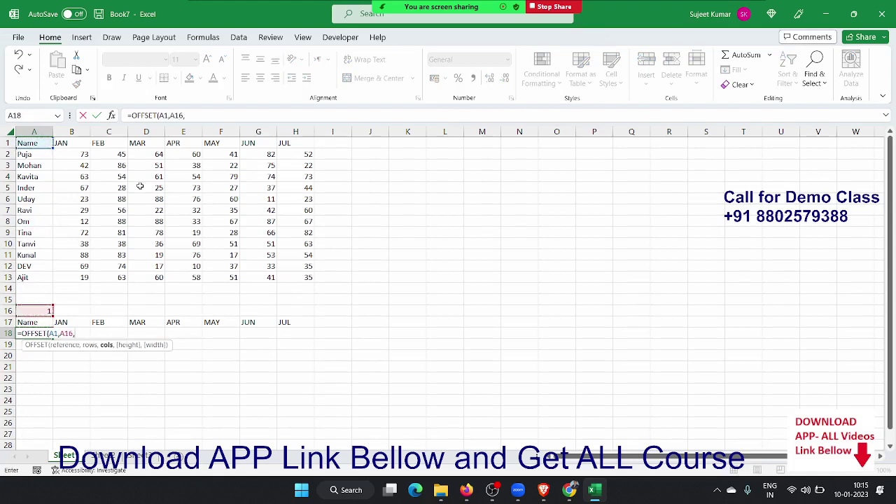
type("0")
key("Return")
key("Up")
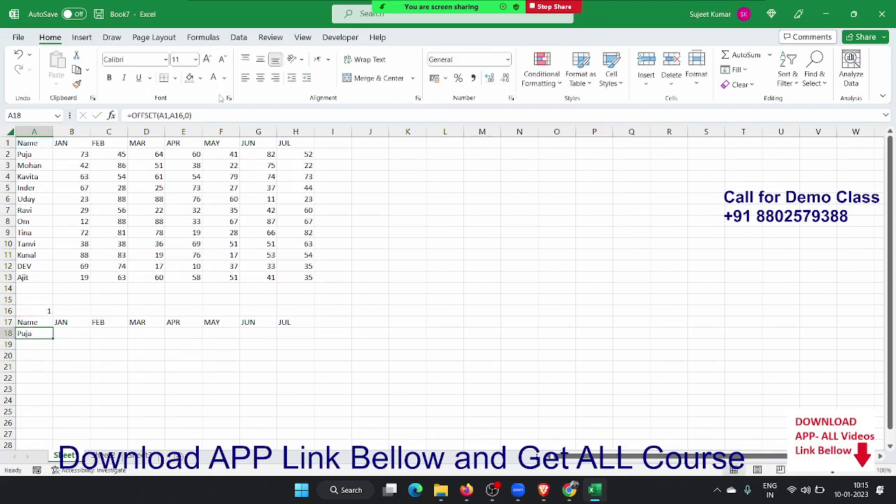
Lock the reference as $A$16 and fill the OFFSET formula across A18:H18.
left_click(179, 115)
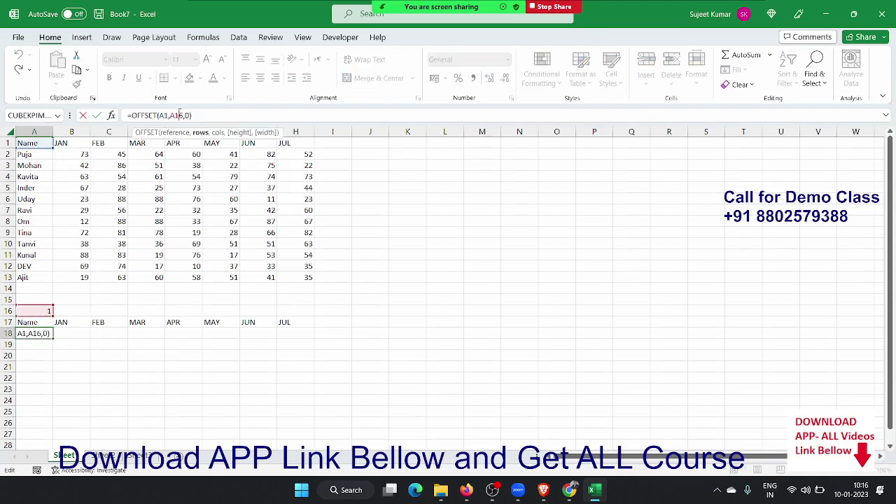
double_click(179, 115)
key("Return")
key("Up")
key("shift+Right")
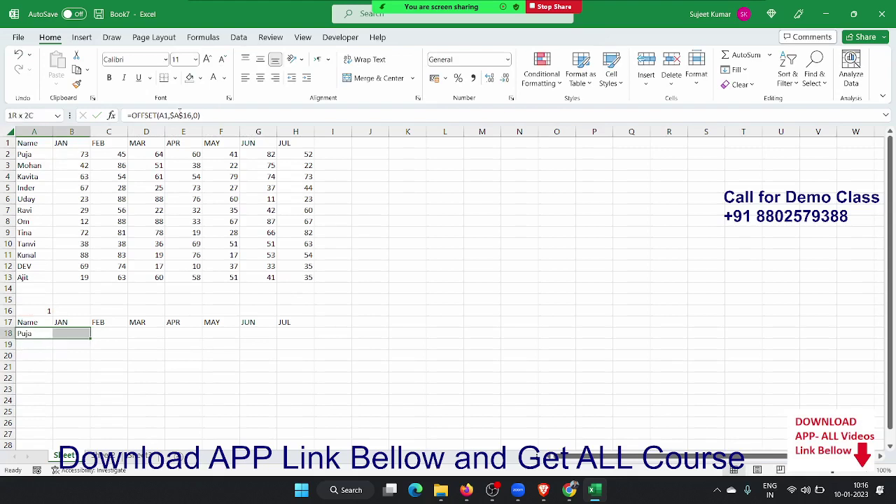
key("shift+Right")
key("shift+Right")
key("shift+Right")
key("shift+Right")
key("shift+Right")
key("shift+Right")
key("ctrl+r")
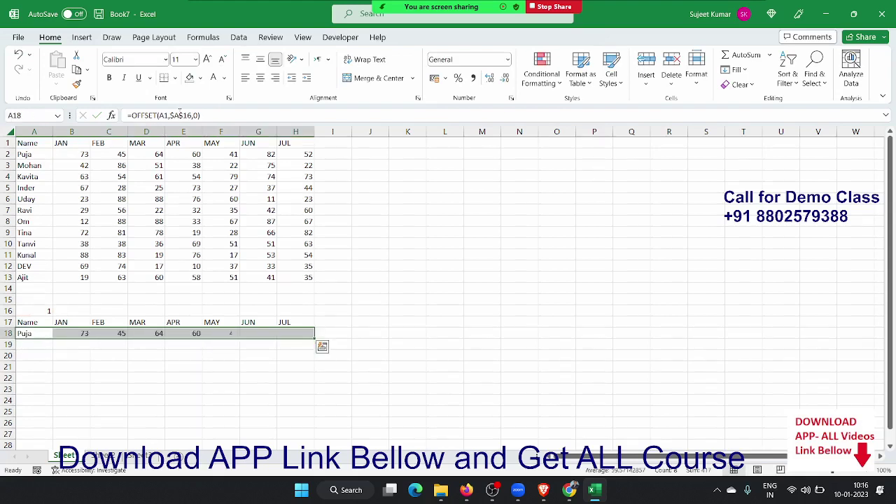
Select the header and helper rows A17:H18.
key("Up")
key("Up")
key("Down")
key("shift+Down")
key("ctrl+shift+Right")
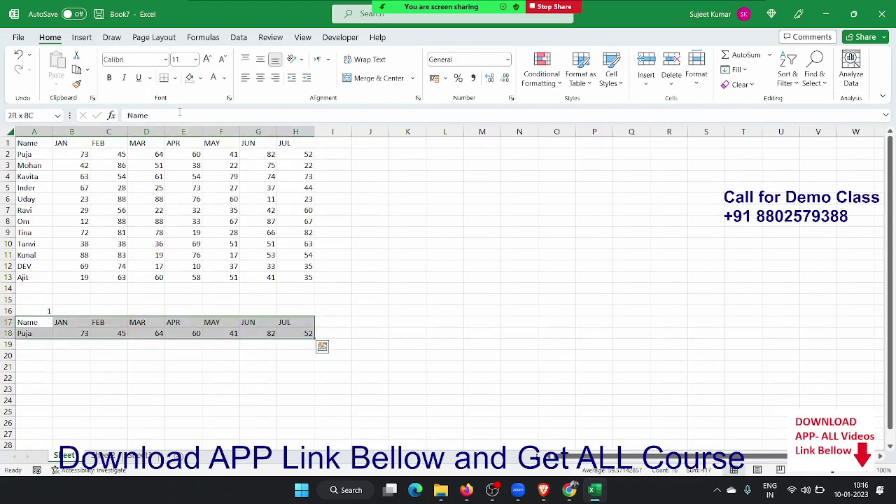
Insert a clustered column chart of rows 17–18.
left_click(85, 39)
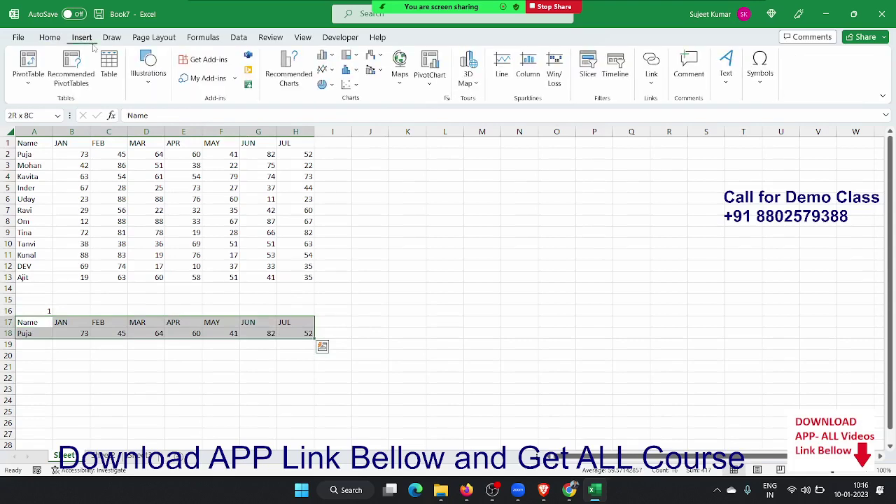
left_click(323, 56)
left_click(327, 96)
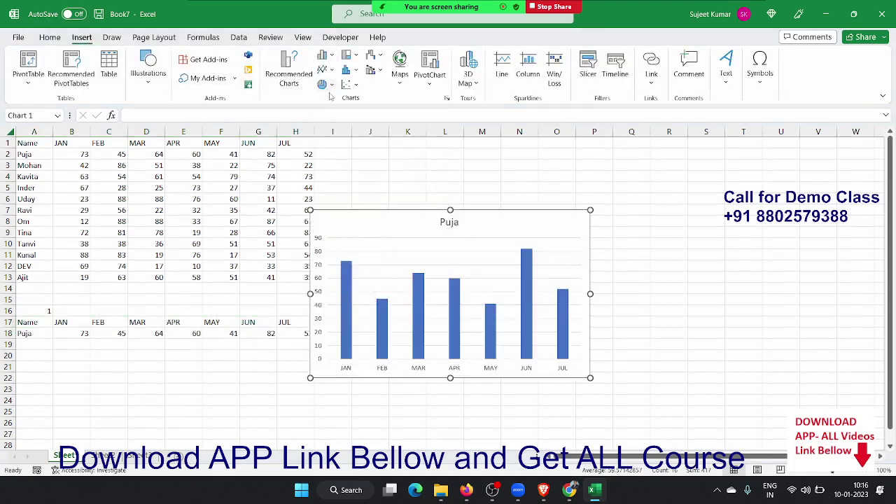
Move the Puja chart up beside the table and enlarge it across columns I–Q.
double_click(366, 231)
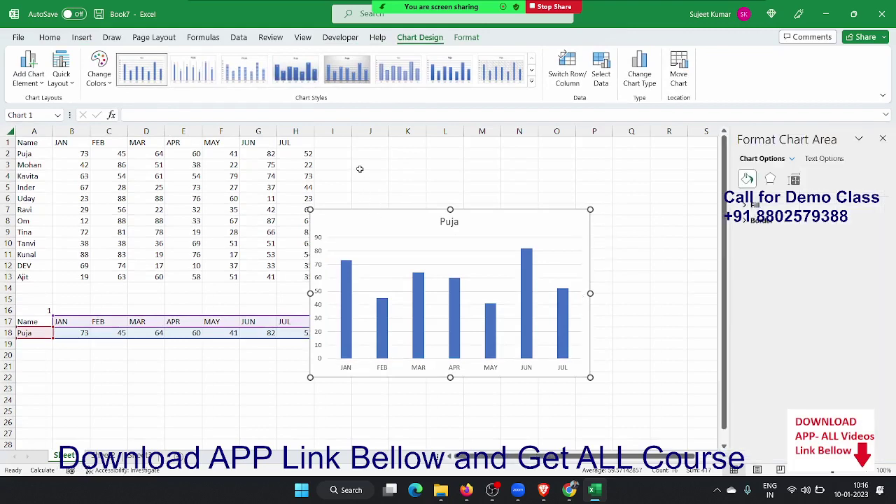
left_click(358, 166)
mouse_move(333, 214)
left_mouse_down()
mouse_move(359, 158)
mouse_move(341, 142)
left_mouse_up()
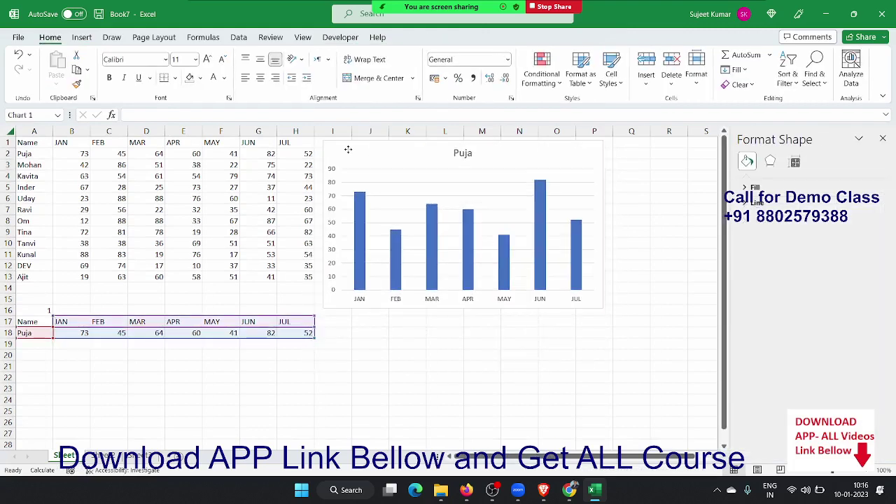
left_click_drag(601, 308, 659, 318)
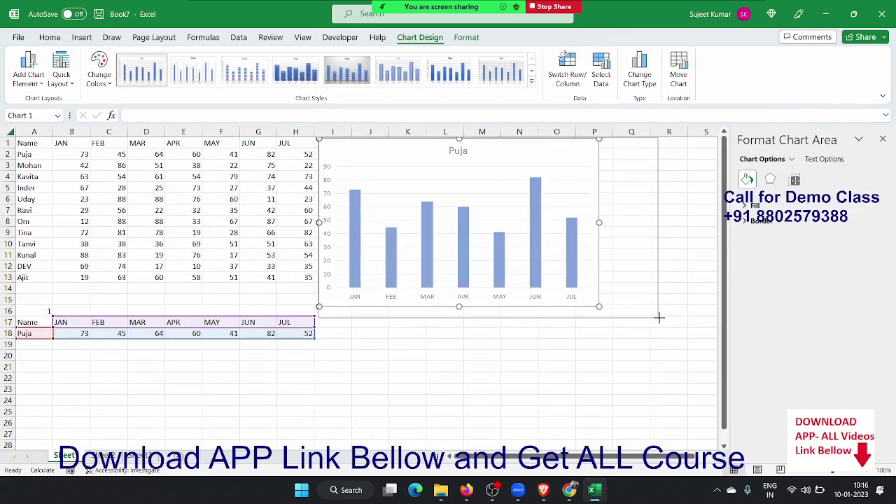
left_click(40, 375)
Change the A16 index to 2, then 3, to show Mohan and then Kavita.
left_click(44, 309)
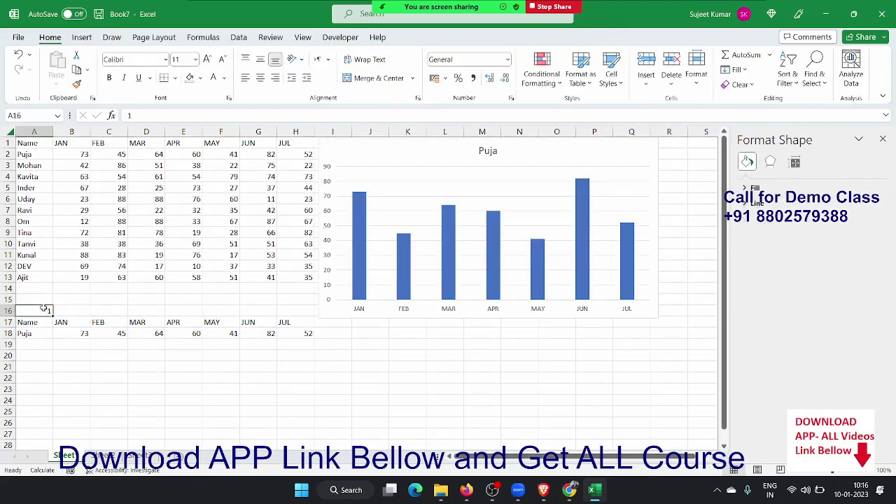
type("2")
key("Return")
left_click(44, 309)
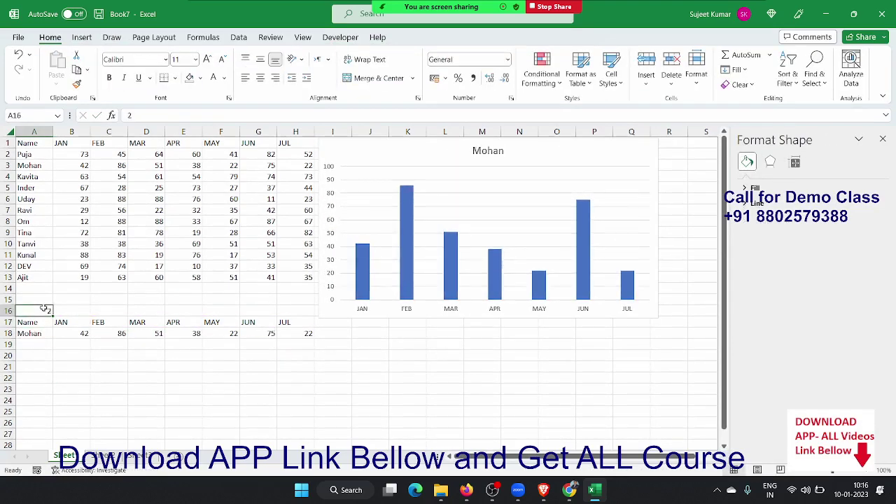
type("3")
key("Return")
Inspect the OFFSET formula in A18 and close the Format Shape pane.
key("Down")
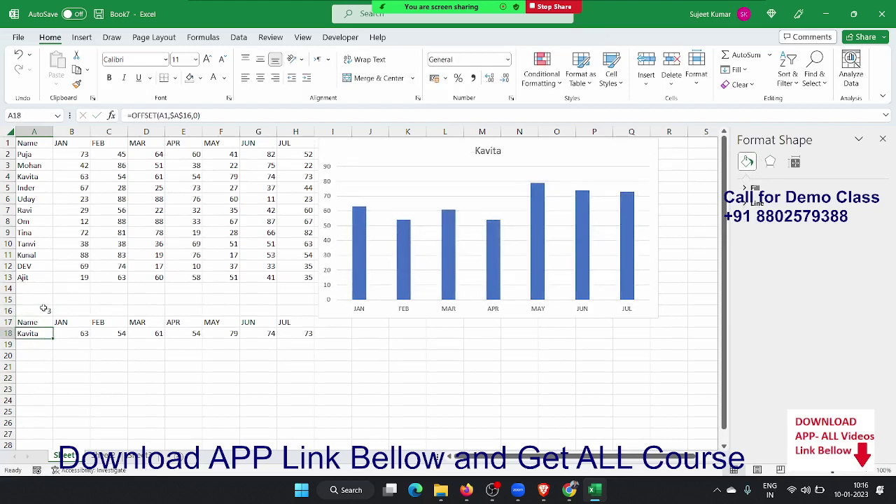
key("F2")
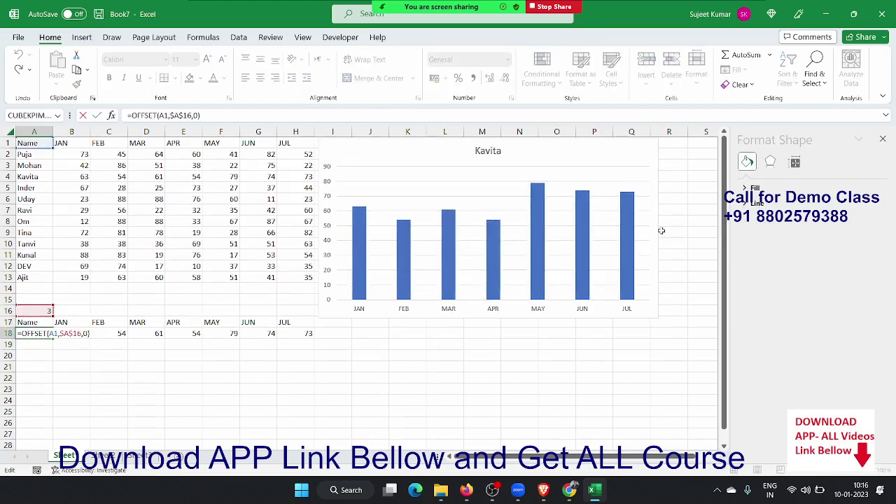
left_click(882, 140)
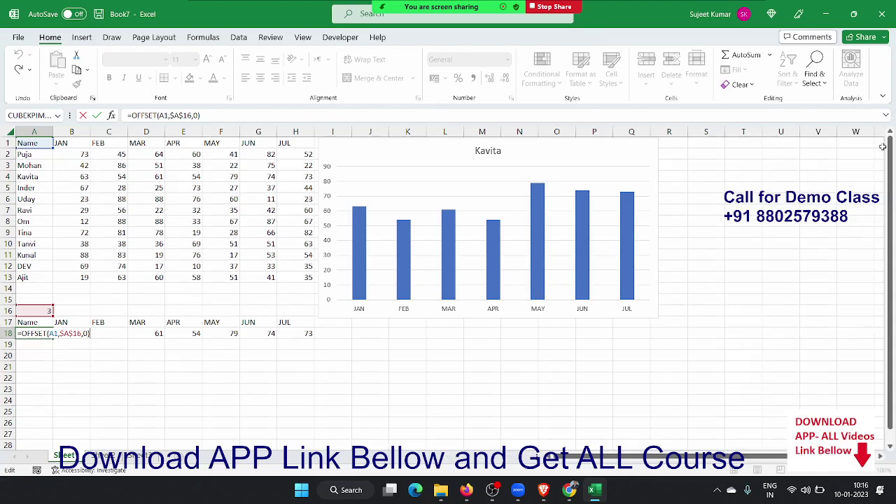
key("ctrl+Return")
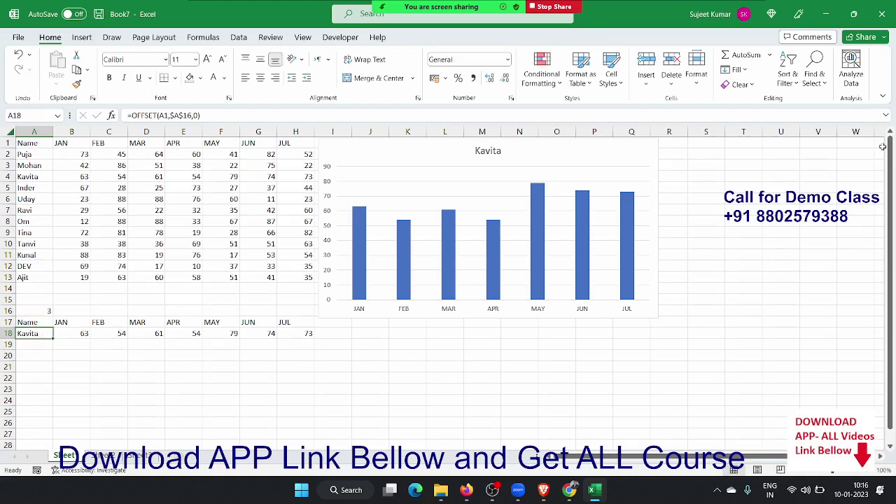
key("F2")
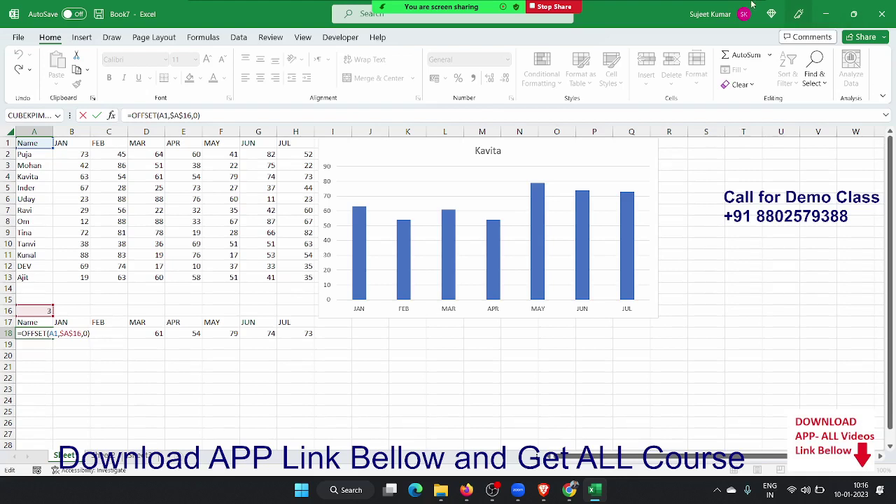
left_click(372, 20)
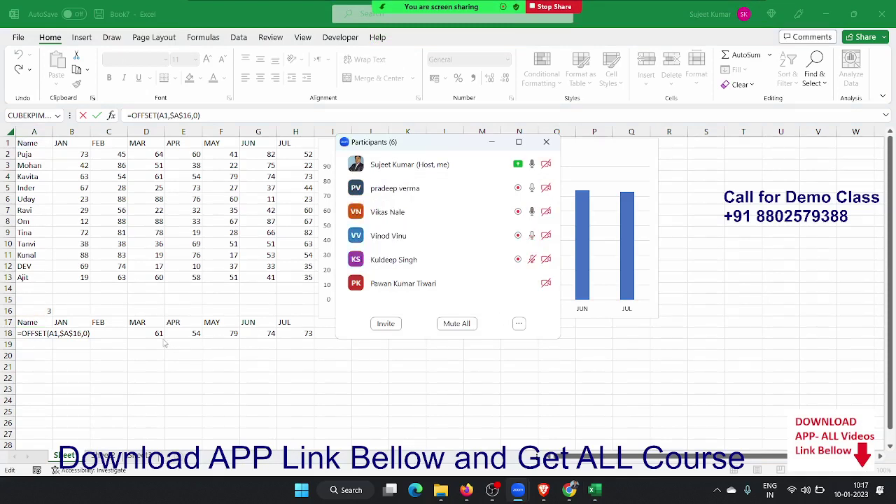
Commit the A18 OFFSET formula and reset the A16 index to 1.
left_click(99, 334)
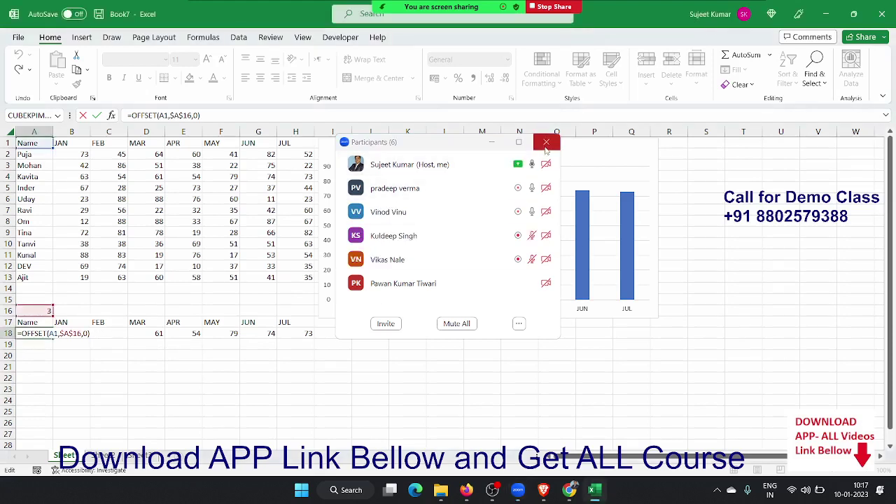
left_click(546, 143)
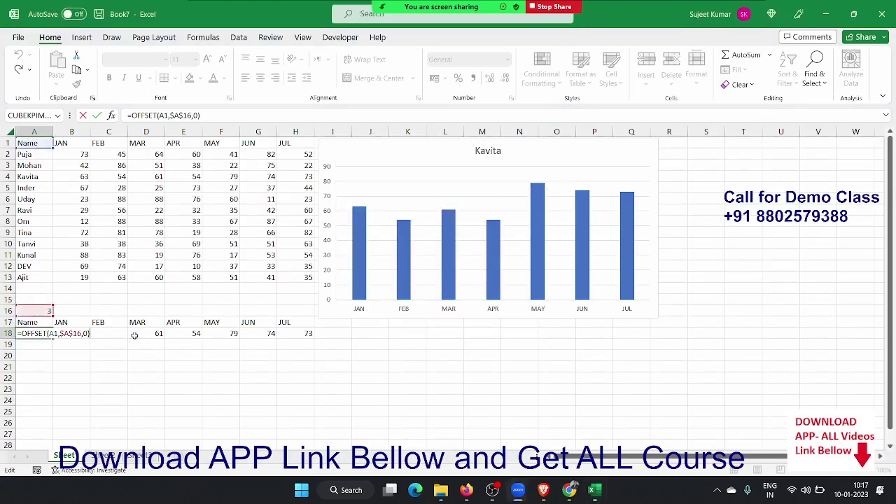
key("ctrl+Return")
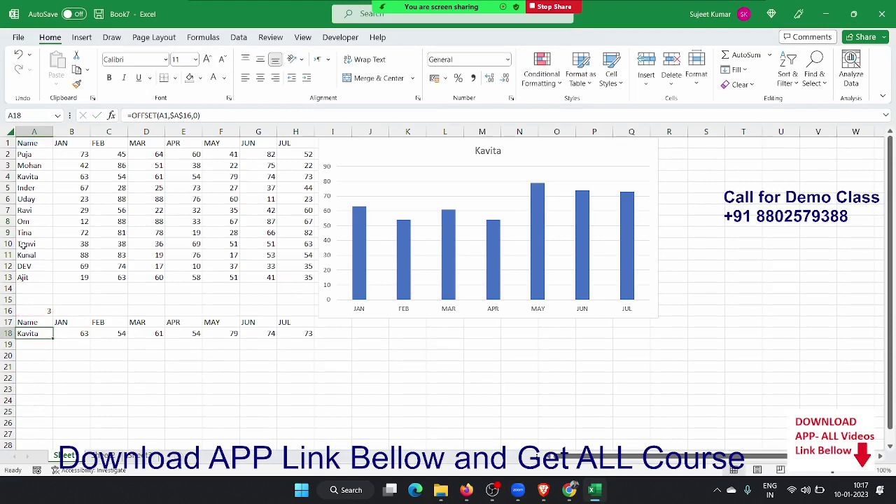
left_click_drag(42, 322, 223, 323)
left_click(371, 354)
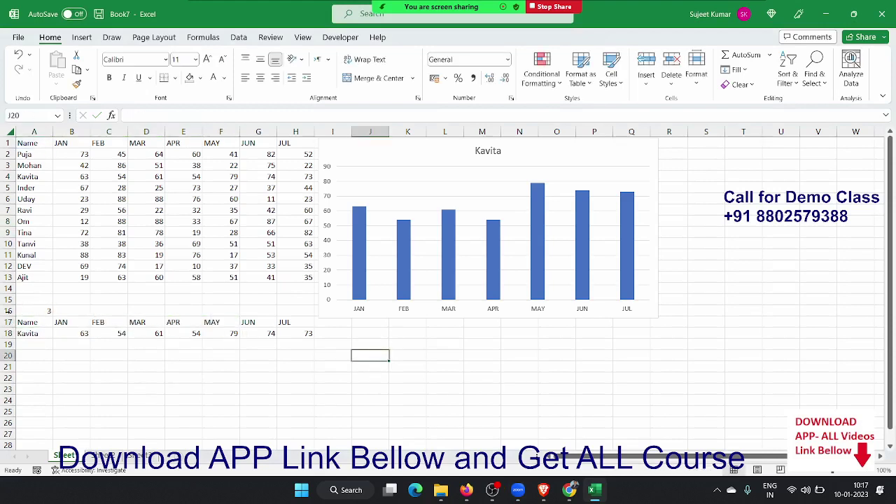
left_click(35, 311)
type("1")
key("Return")
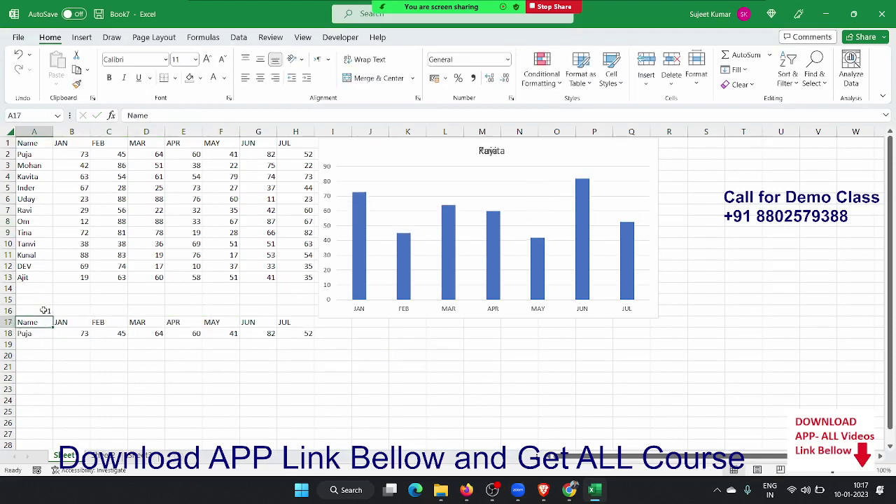
Select names Puja, Mohan, Kavita, Inder, Ravi and Tanvi in column A.
left_click(23, 161)
left_click(24, 165)
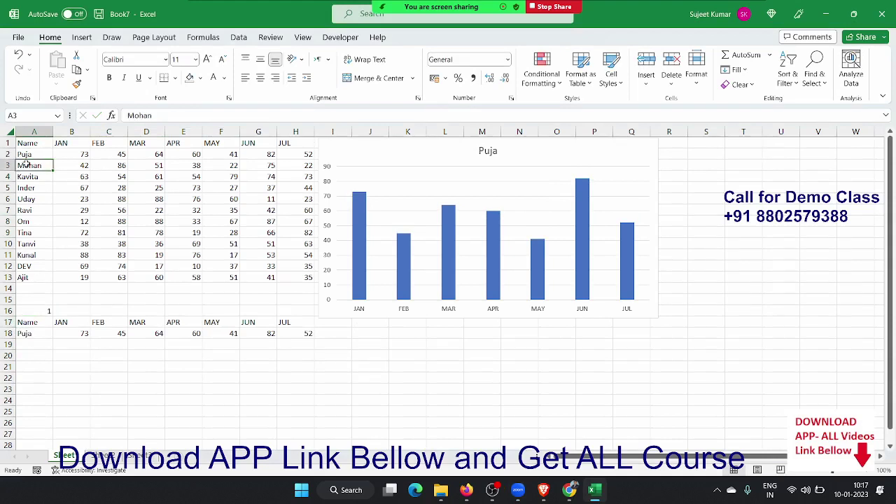
left_click(26, 176)
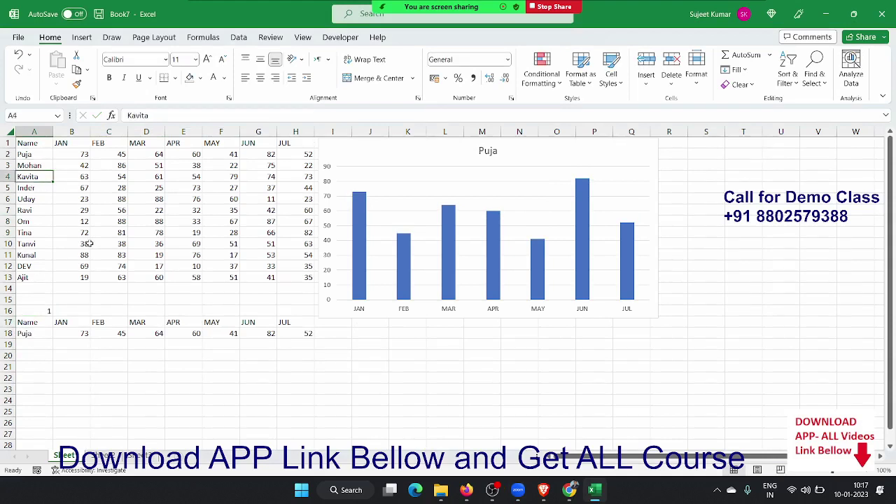
left_click(30, 155)
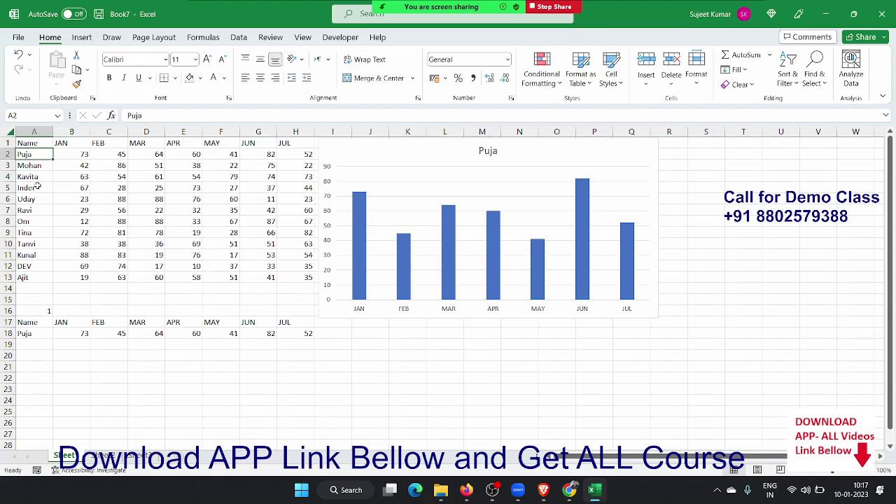
left_click(38, 186)
left_click(42, 211)
left_click(37, 242)
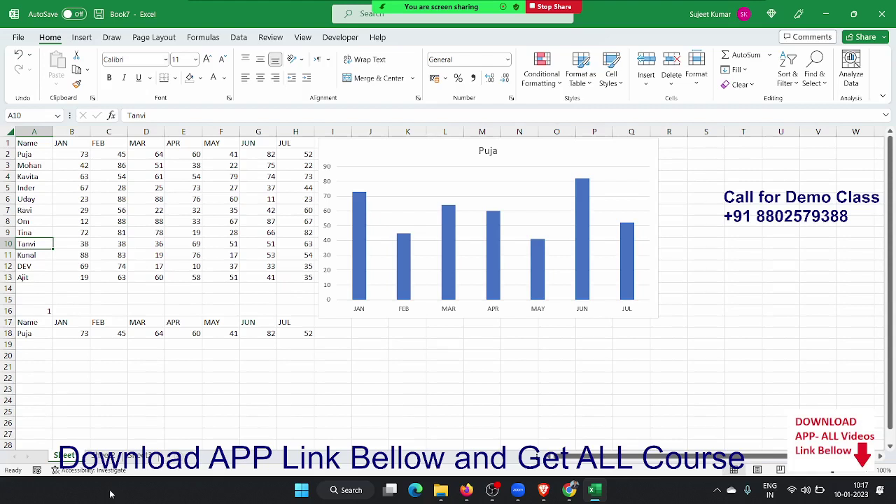
Open Sheet1's View Code from the sheet tab menu, after cancelling Move or Copy.
right_click(74, 456)
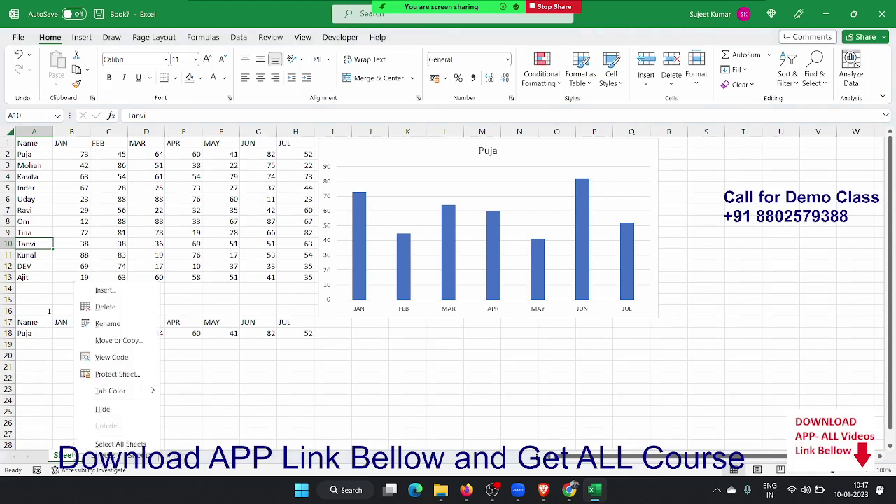
left_click(117, 340)
left_click(78, 415)
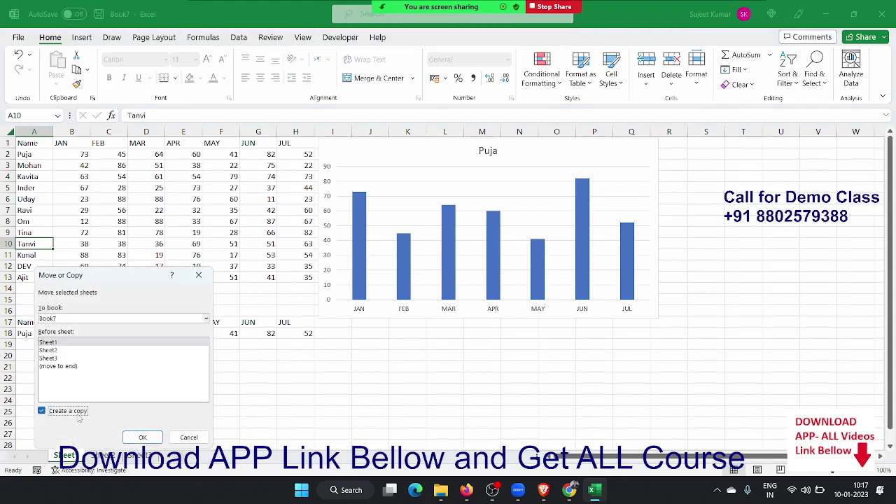
key("Escape")
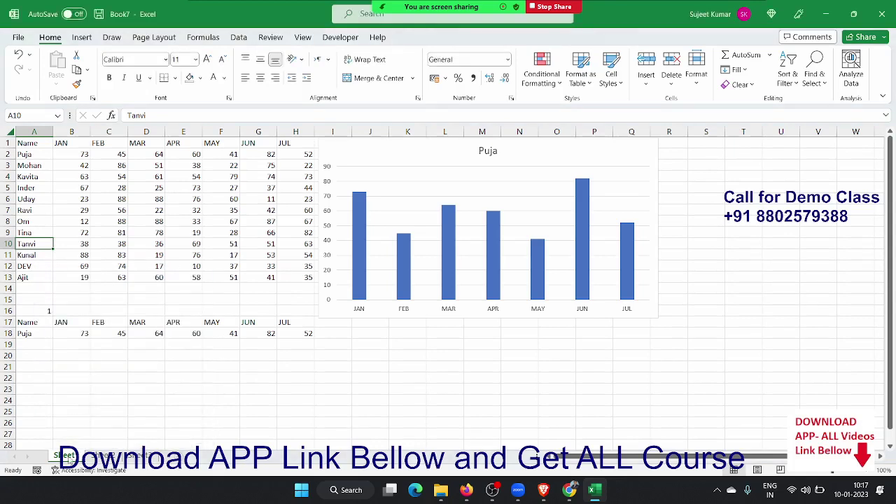
right_click(70, 456)
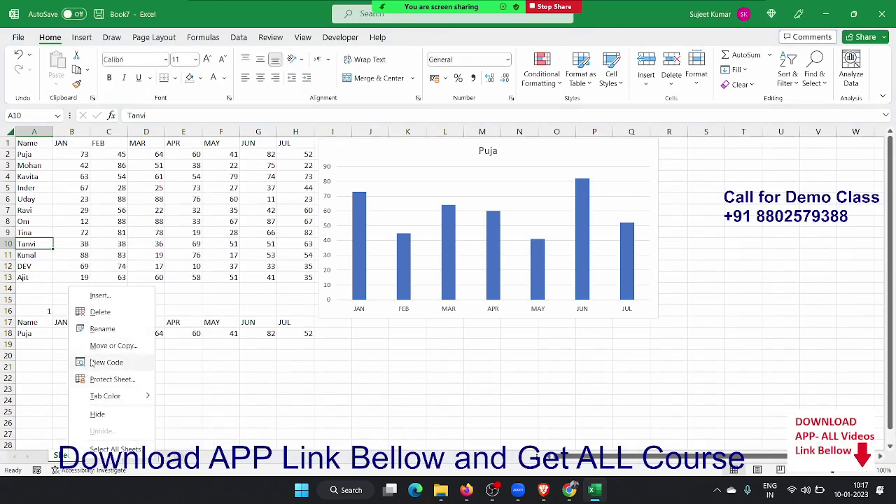
left_click(102, 362)
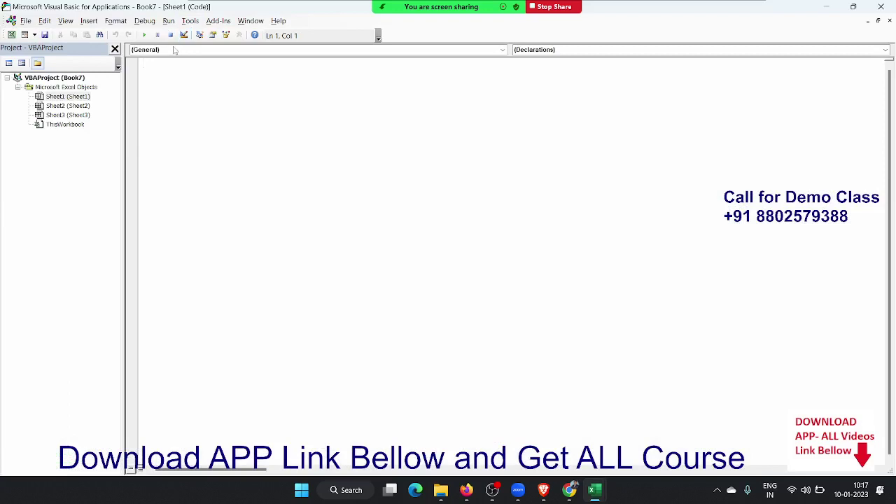
Insert a Worksheet_SelectionChange procedure and start the line 'If target.Row'.
left_click(175, 50)
left_click(180, 68)
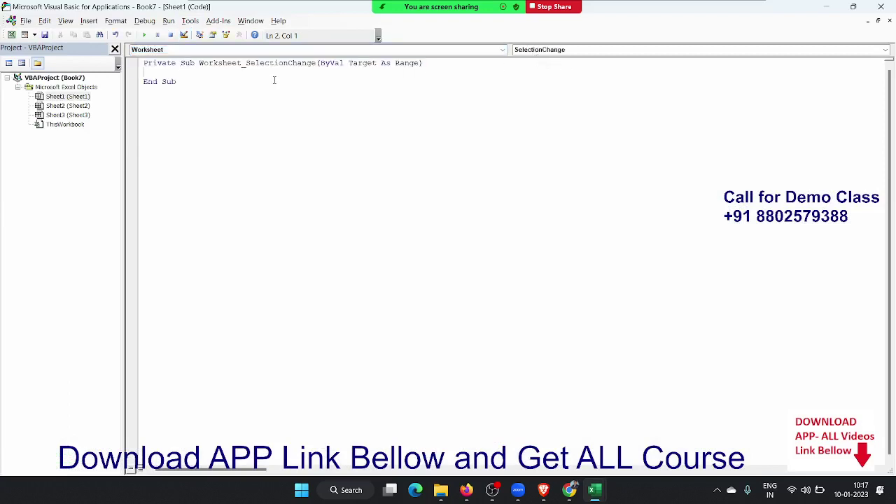
key("Return")
type("if ")
type("tar")
type("get.")
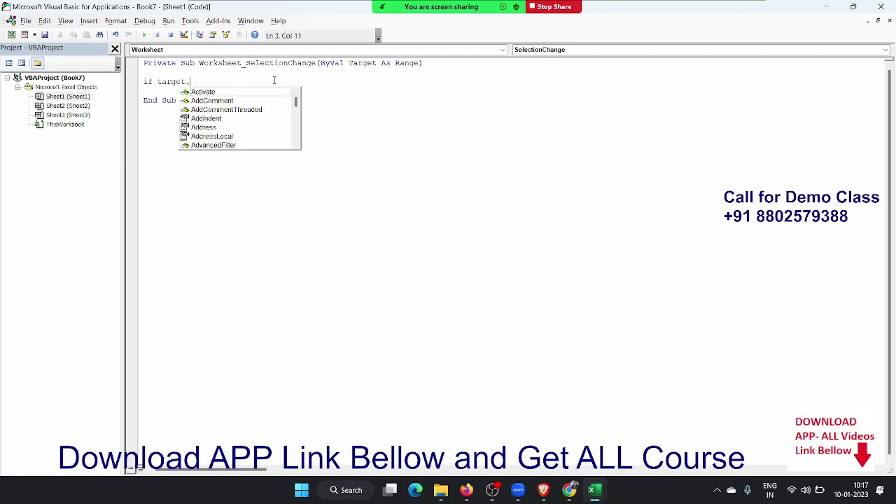
type("Row")
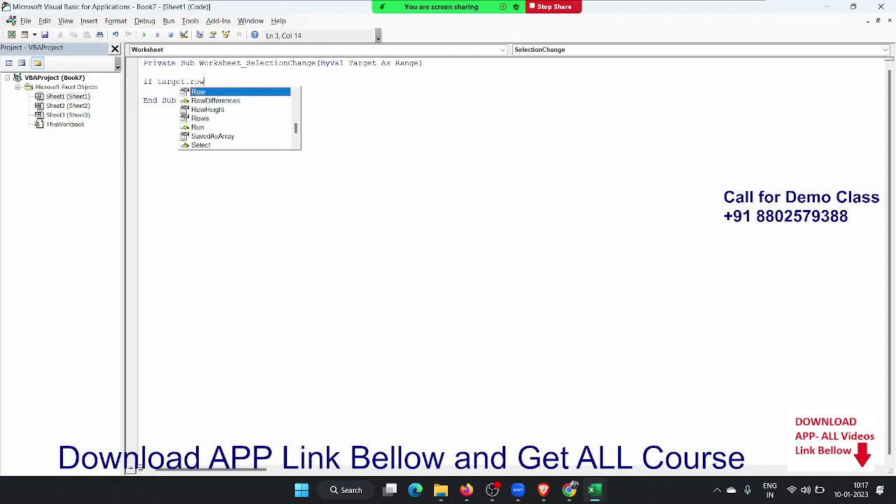
Test the unfinished code in Excel and dismiss the syntax error.
key("alt+F11")
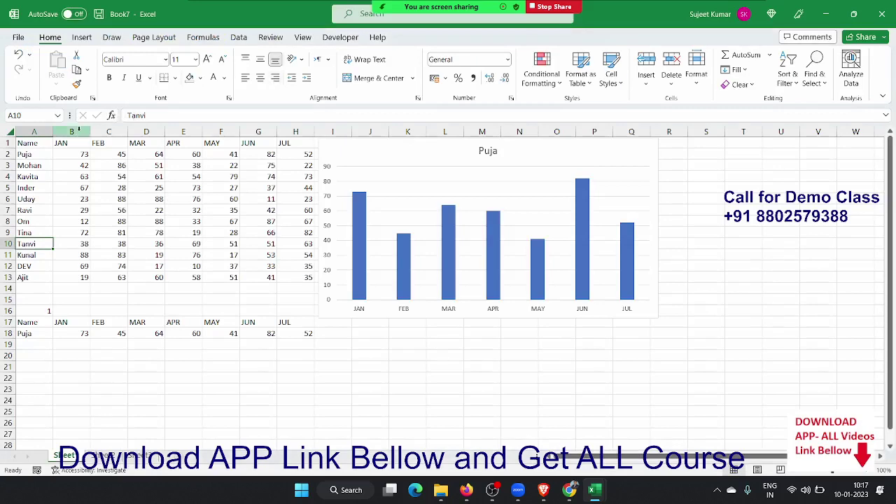
left_click(44, 280)
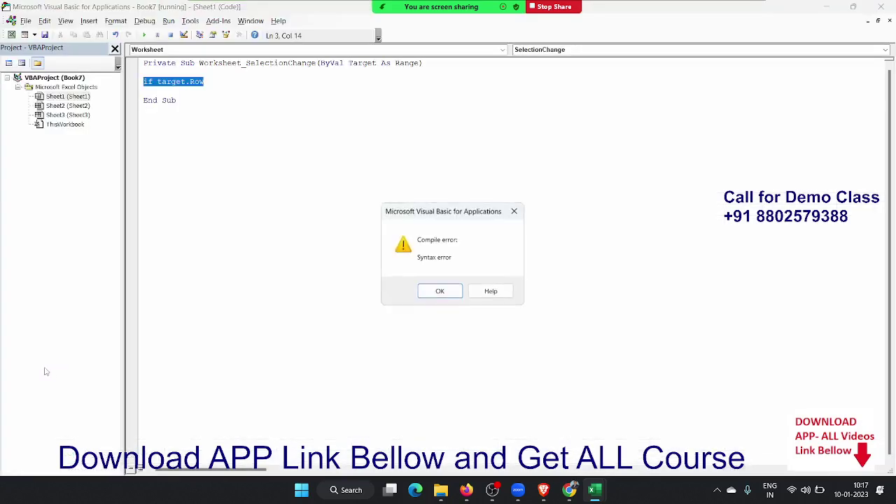
left_click(440, 292)
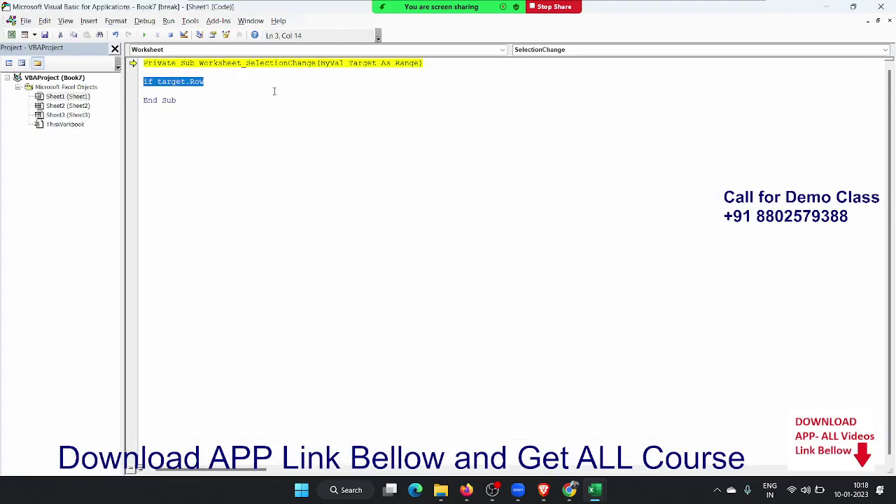
Complete the If to test Target.Row from 2 to 13 and Target.Column = 1.
left_click(235, 81)
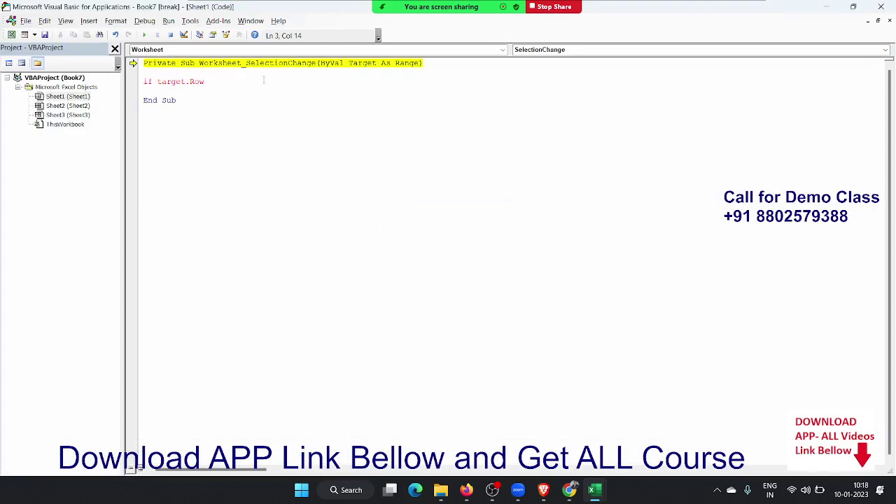
type(">")
type("=2 and ")
type("tar")
type("get.R")
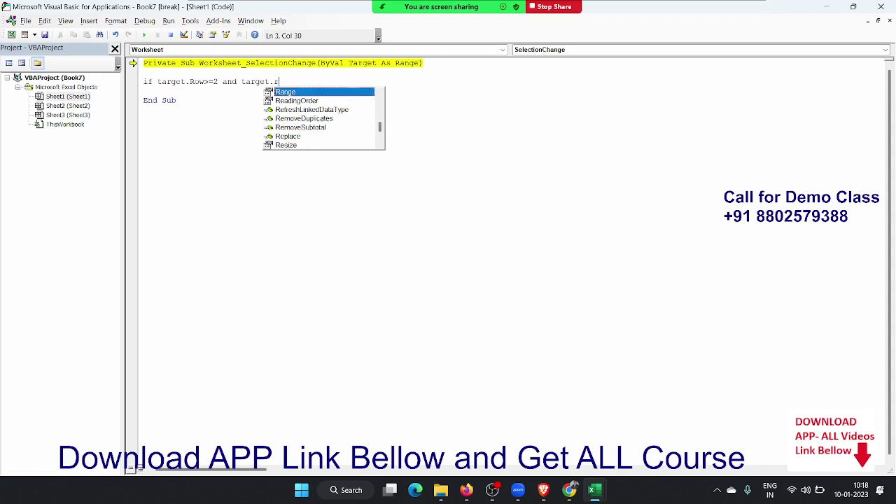
type("ow<=")
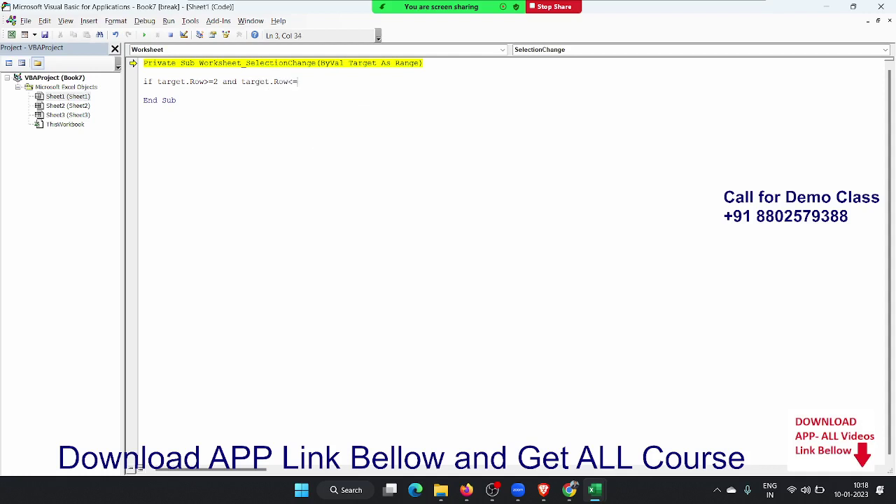
type("13")
type("and")
type("target")
type(".col")
key("Tab")
type("=1 t")
type("hen")
key("Return")
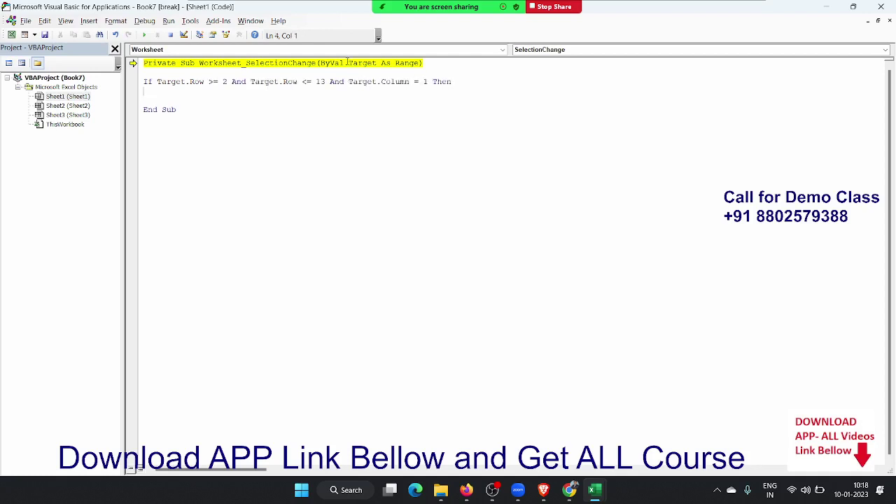
left_click_drag(348, 63, 375, 64)
left_click(166, 109)
left_click(153, 99)
key("alt+F11")
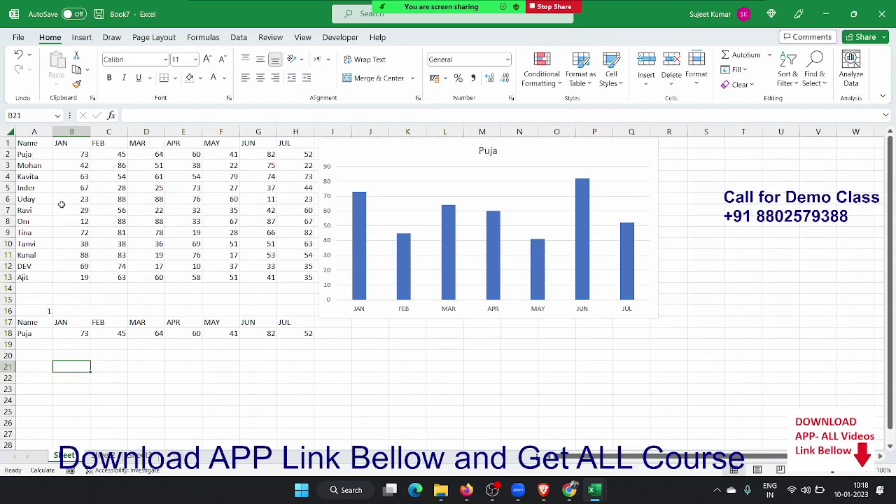
Write Range("A16").Value = Target.Row - 1 inside the If block.
left_click(21, 154)
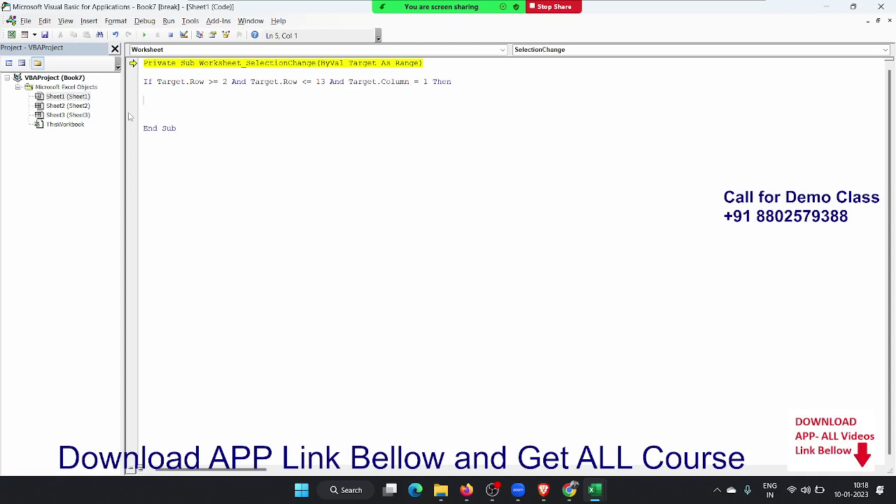
type("Ta")
key("BackSpace")
key("BackSpace")
type("ra")
type("nge")
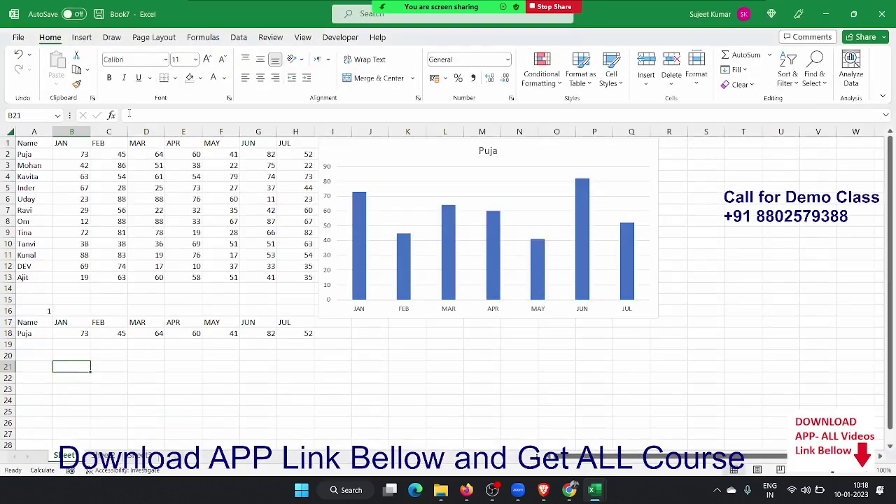
left_click(302, 279)
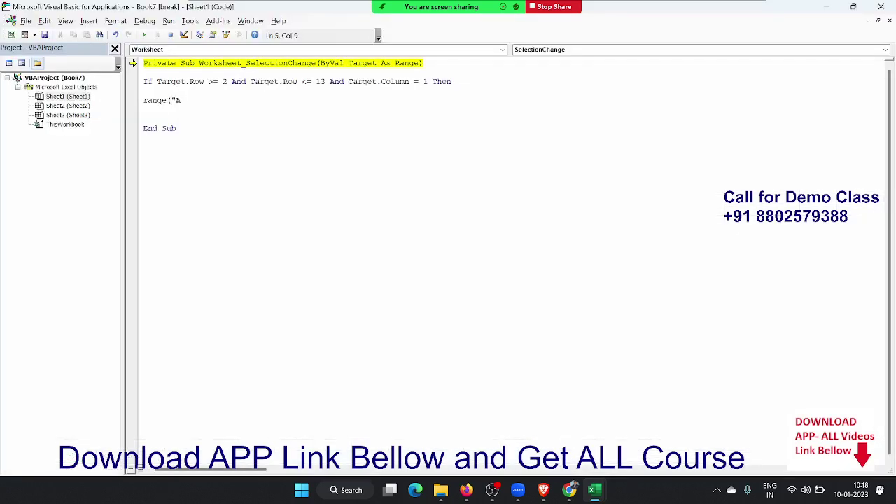
type("16\").")
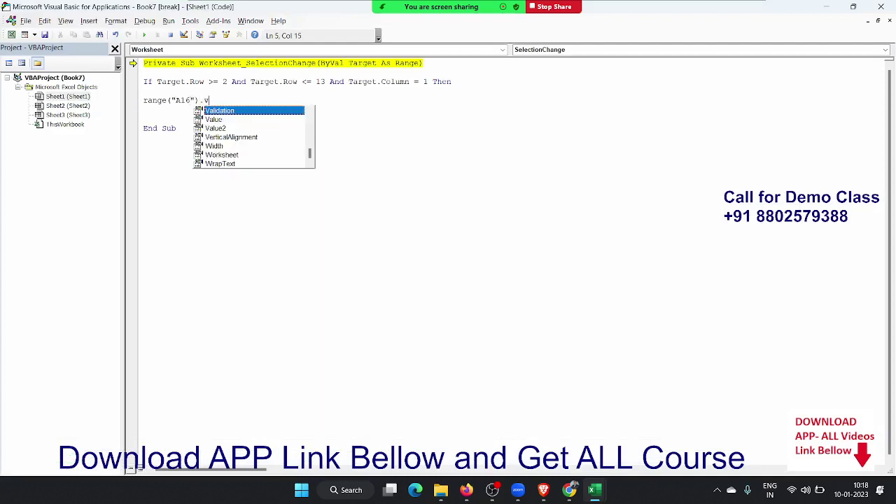
type("Value =")
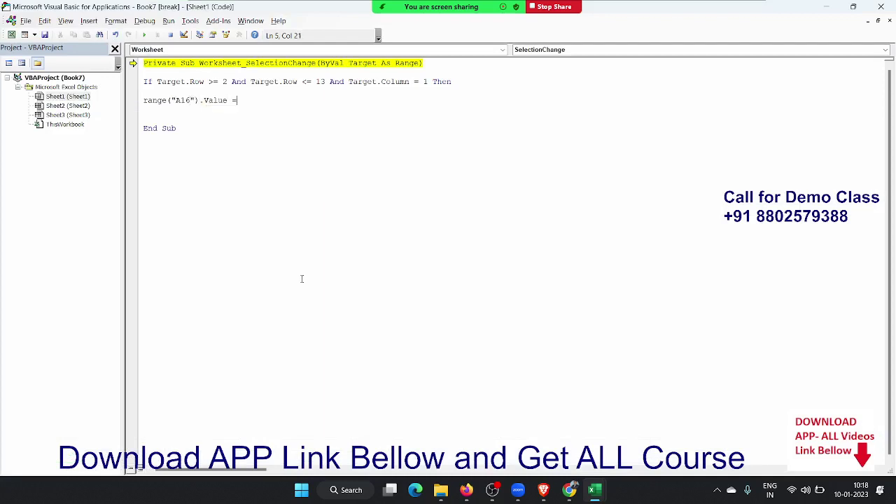
type(" tar")
type("get")
type(".Ro")
key("Tab")
Add End If, delete the blank lines and reset the paused macro.
key("Return")
key("Return")
type("en")
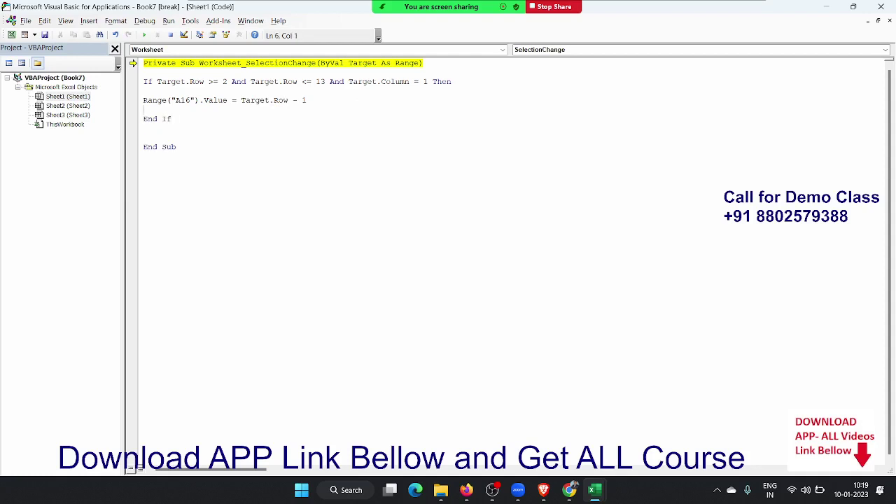
key("Delete")
left_click(143, 91)
key("Delete")
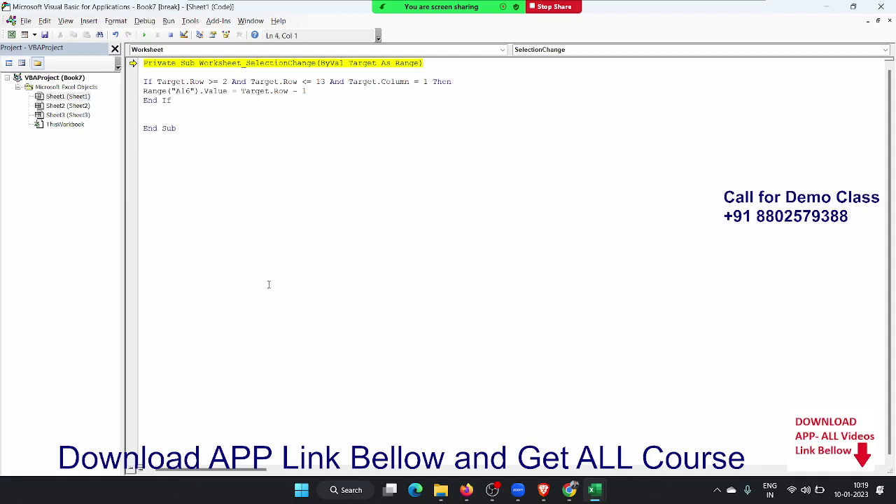
left_click(170, 35)
left_click(176, 91)
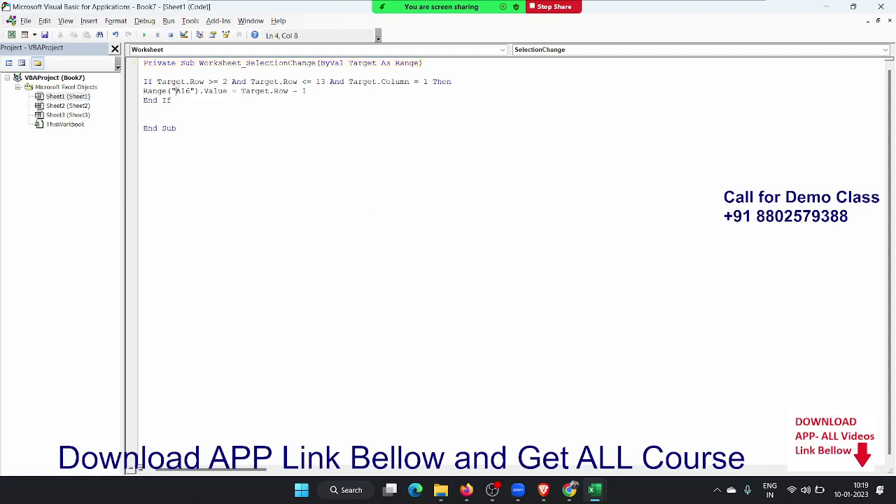
key("alt+F11")
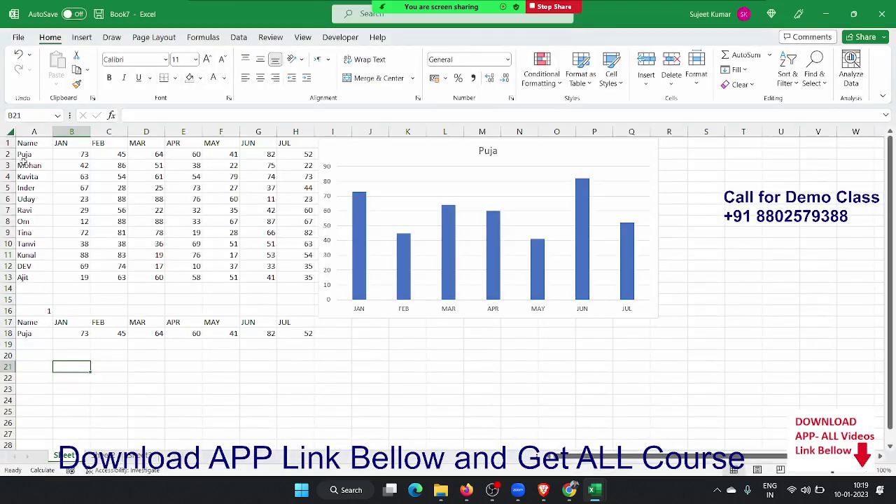
Select Puja, Mohan, Kavita, Inder, Uday and Ravi in A2:A7, confirming the chart follows.
left_click(25, 155)
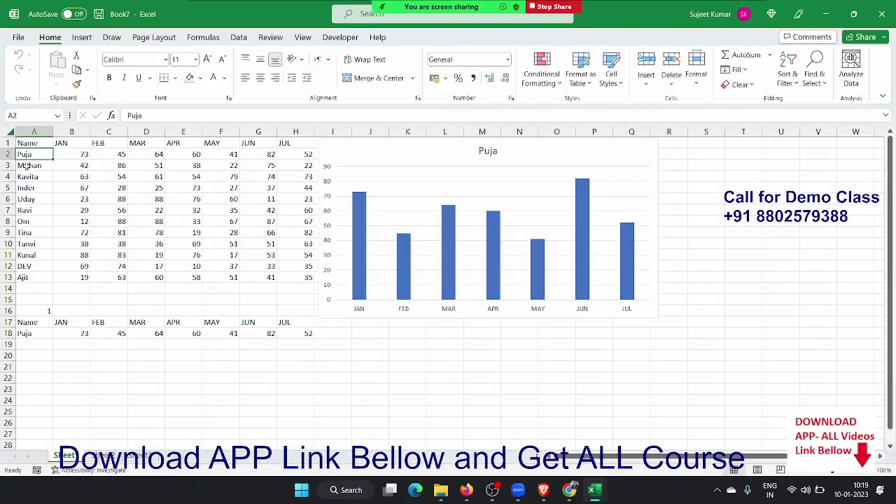
left_click(25, 164)
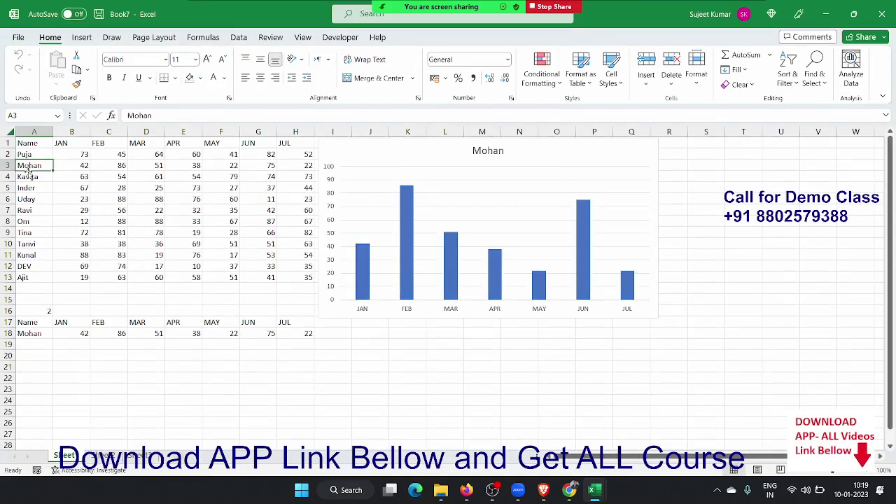
left_click(26, 176)
left_click(26, 188)
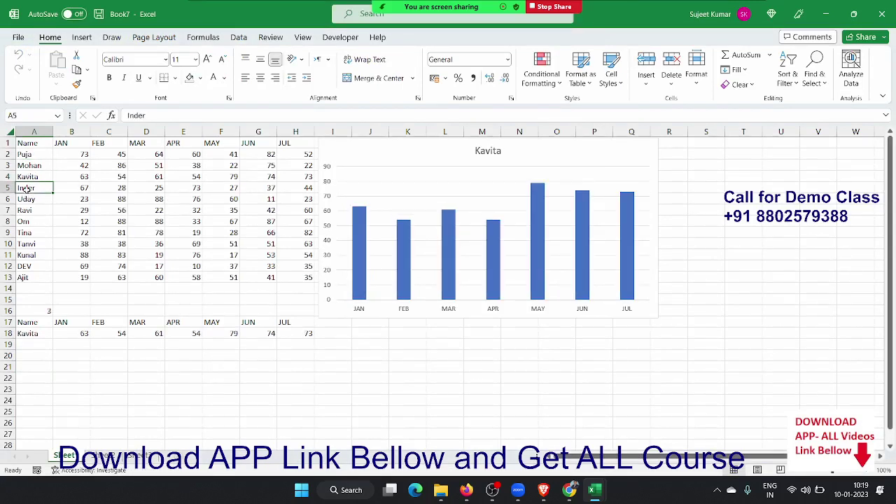
left_click(27, 200)
left_click(26, 210)
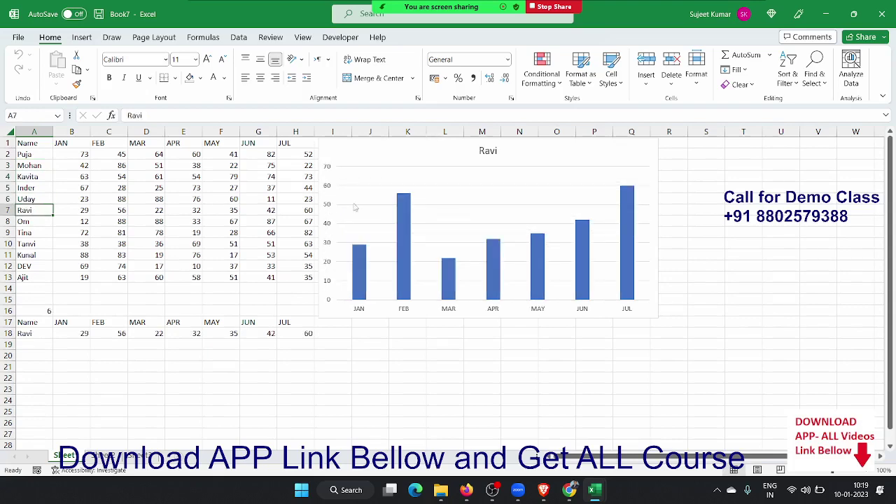
Move the chart over the table, enlarge it, and apply the fourth chart style with data labels.
mouse_move(385, 151)
left_mouse_down()
mouse_move(190, 160)
mouse_move(120, 150)
left_mouse_up()
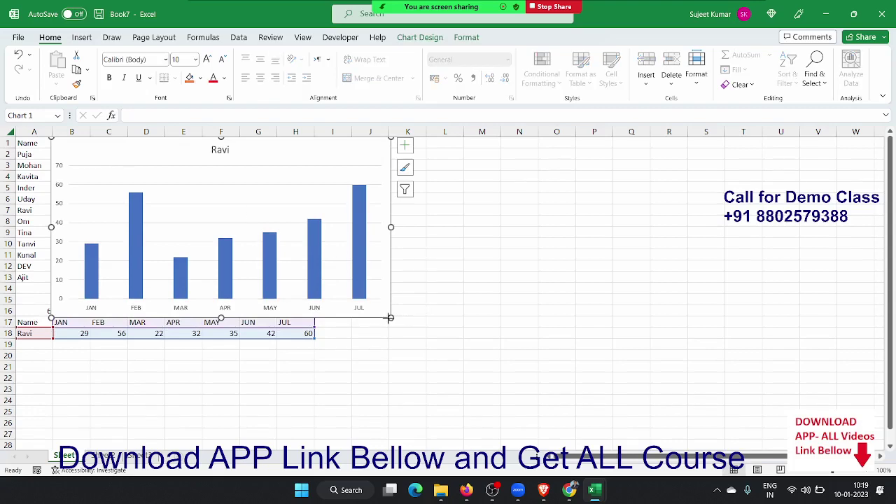
left_click_drag(390, 318, 421, 356)
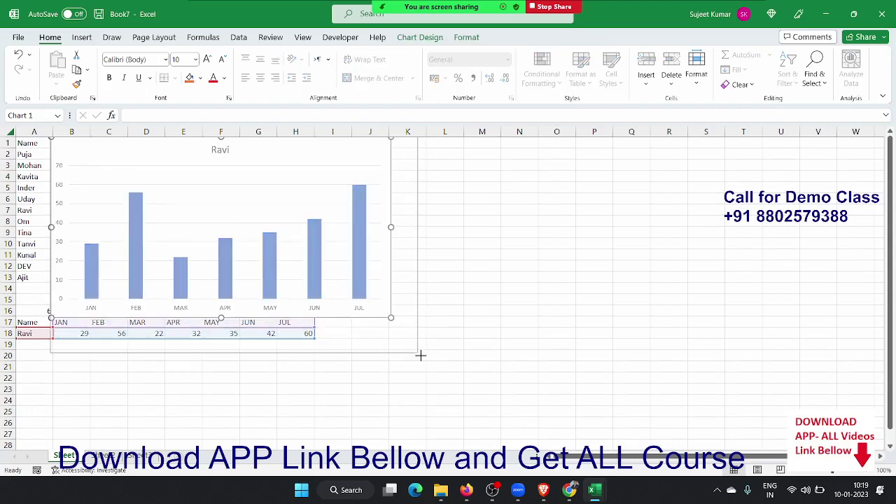
left_click(468, 40)
left_click(426, 42)
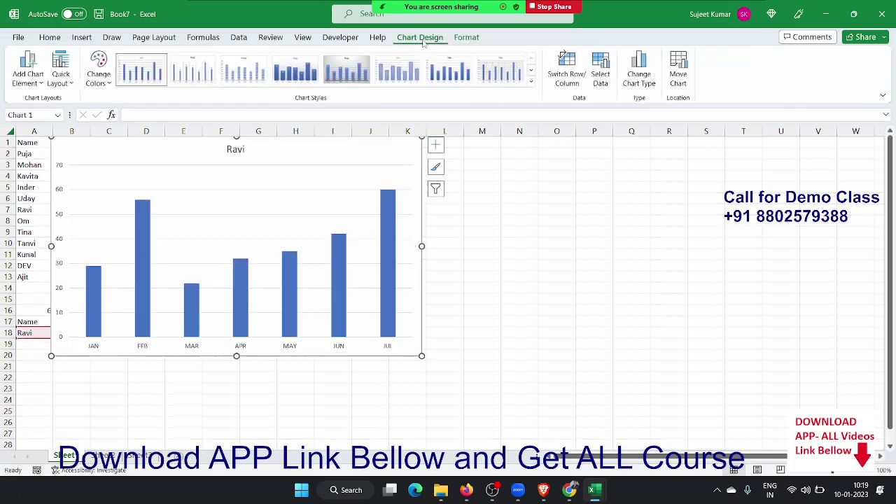
left_click(300, 76)
Pick Puja, Mohan, Kavita, Inder, Uday, Ravi, Om and Tina in turn to check the chart.
left_click(26, 154)
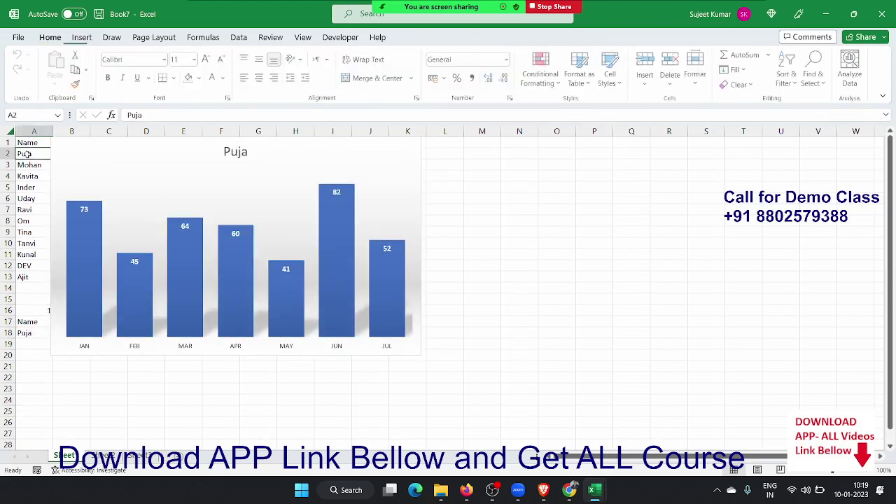
left_click(27, 165)
left_click(27, 176)
left_click(28, 188)
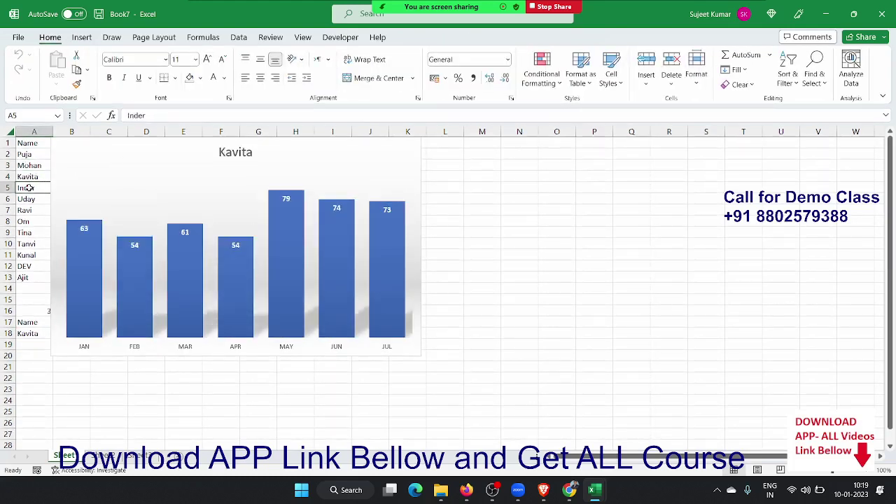
left_click(28, 199)
left_click(30, 210)
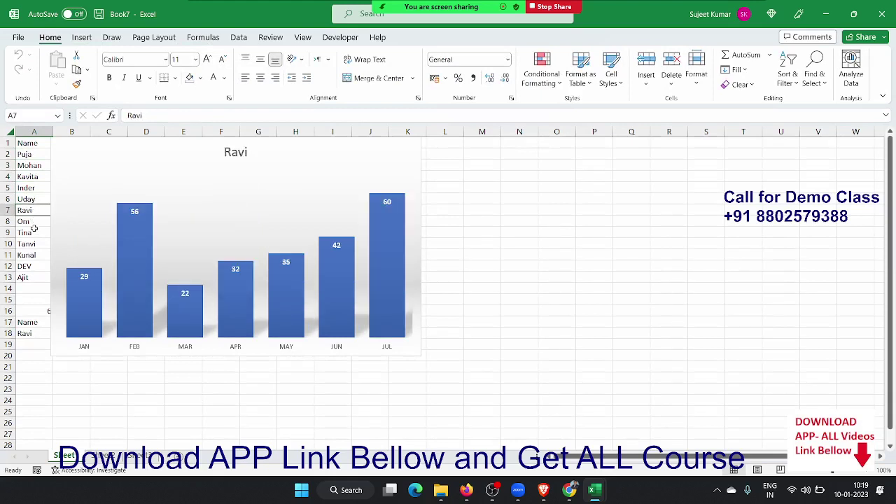
left_click(26, 222)
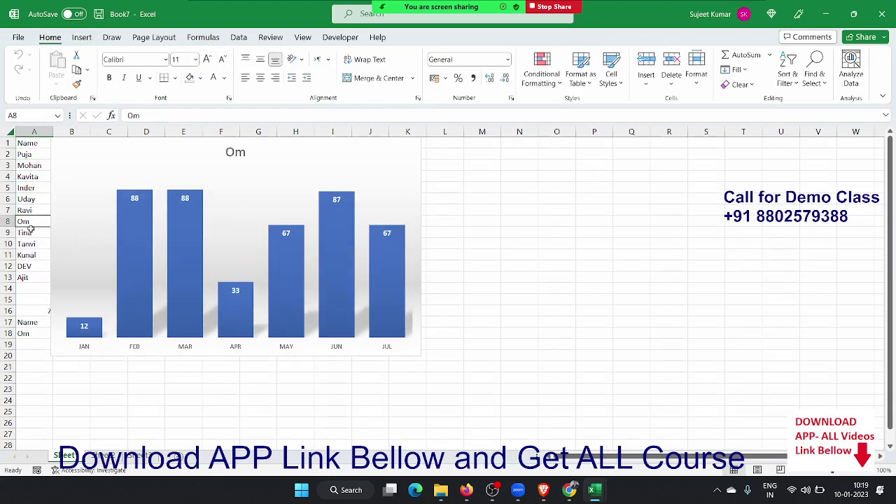
left_click(30, 229)
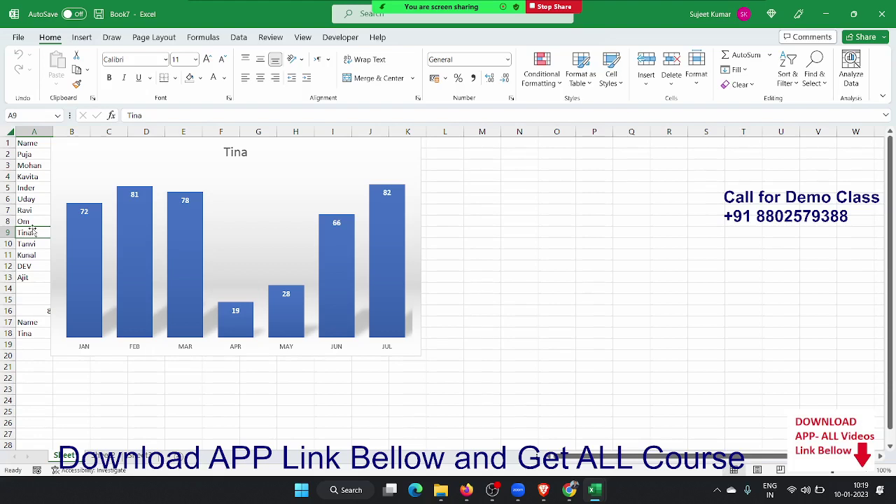
Select the table A1:H13 and view the Quick Analysis chart suggestions.
left_click(24, 143)
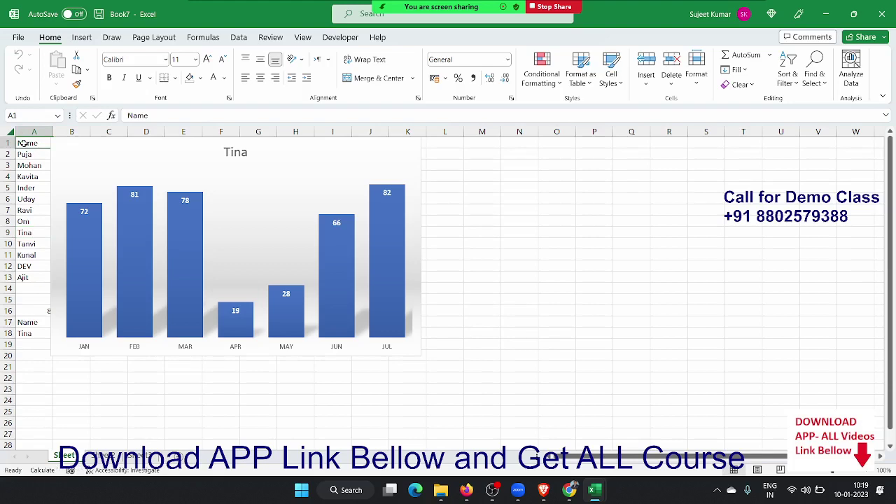
key("ctrl+shift+Right")
key("ctrl+shift+Down")
key("ctrl+q")
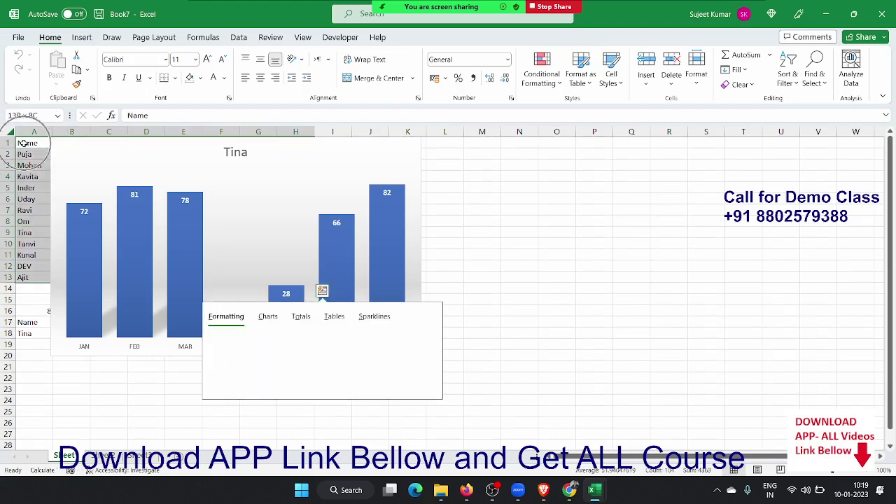
key("Right")
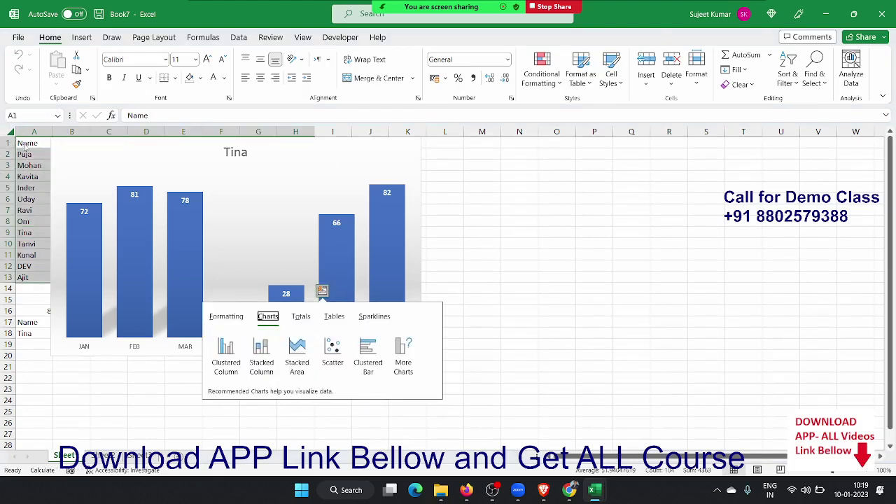
Check the empty next sheet, then return to the chart sheet and show Ravi's data.
key("ctrl+Page_Down")
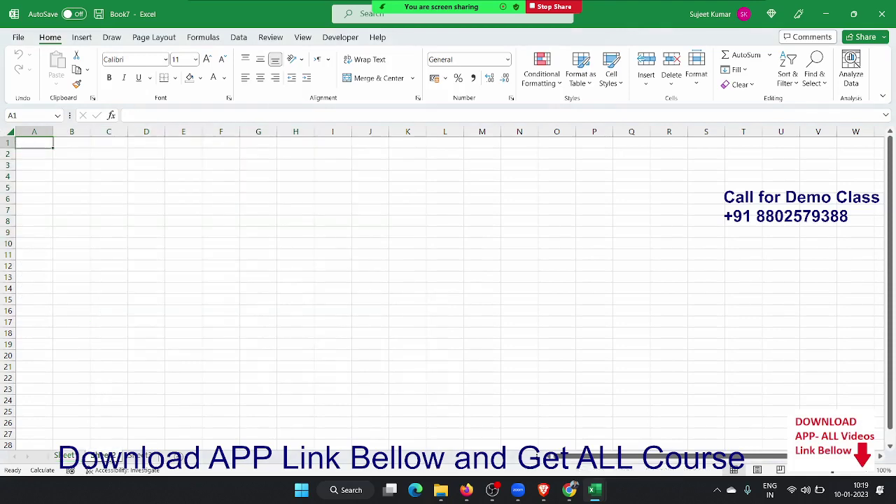
key("alt+F11")
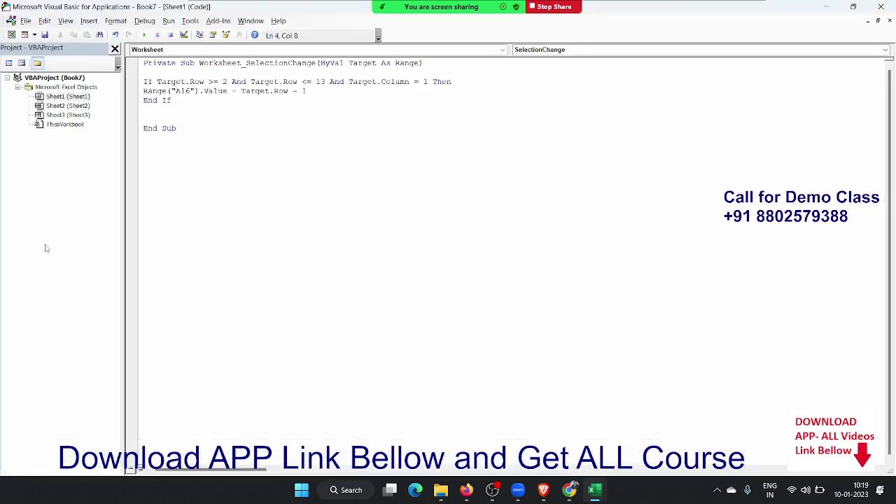
key("alt+Tab")
left_click(56, 454)
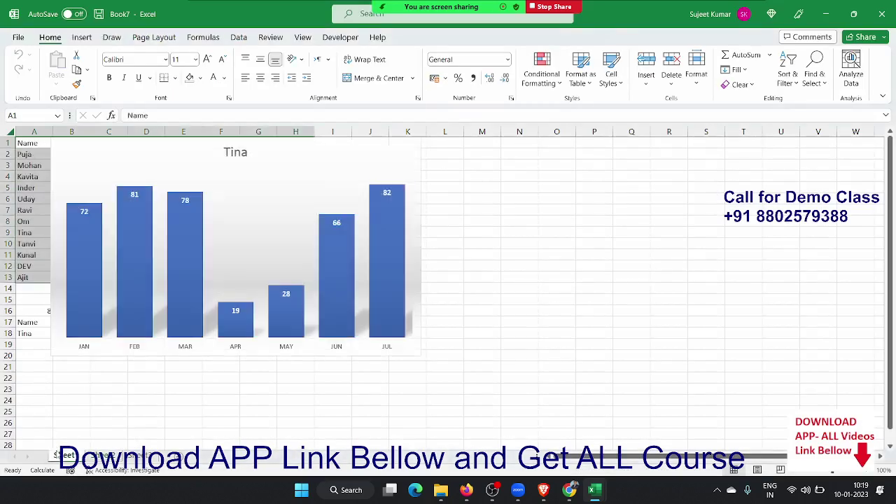
left_click(31, 209)
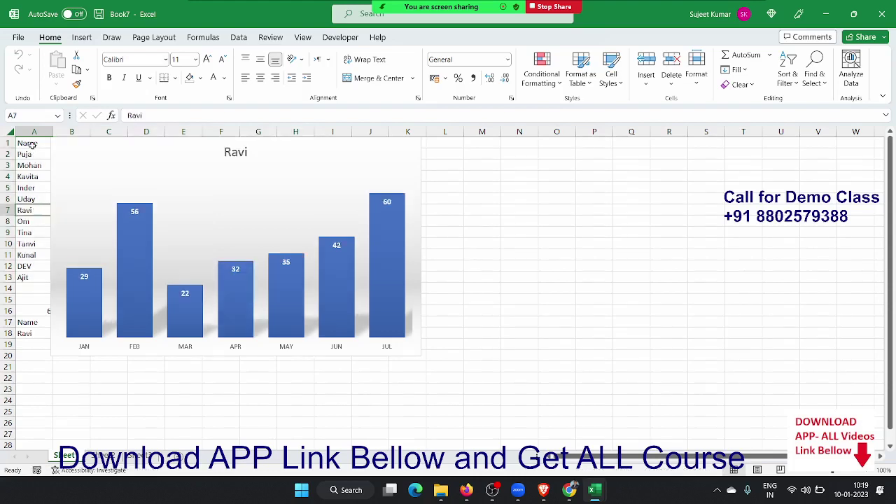
Copy the A1:H13 table and go to the empty sheet.
key("ctrl+shift+Right")
key("ctrl+shift+Down")
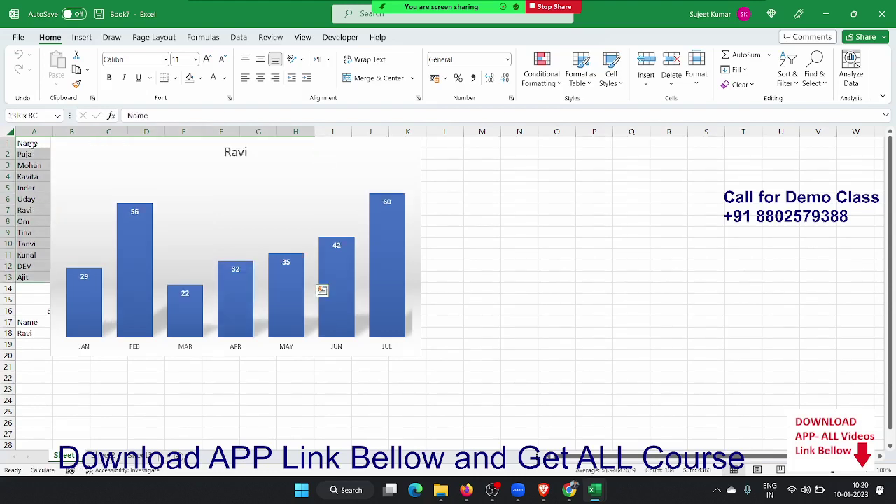
key("ctrl+c")
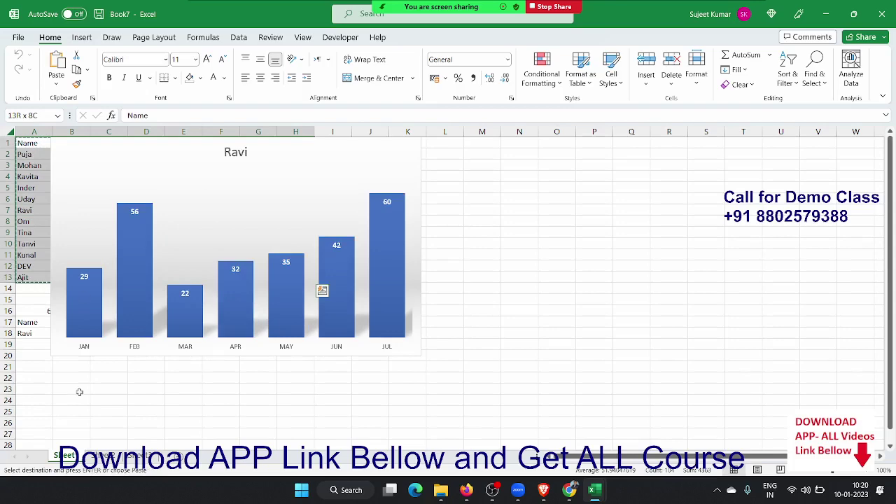
left_click(104, 456)
Paste the copied table into A1 of the empty sheet.
key("ctrl+v")
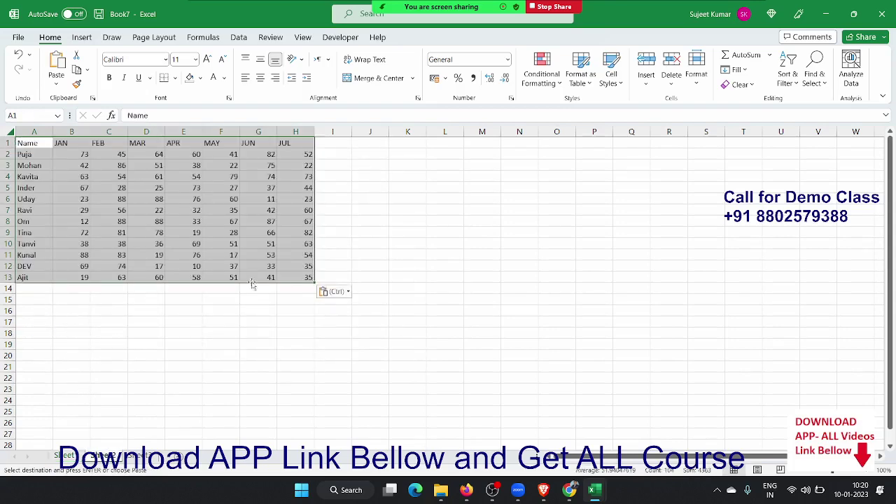
key("Escape")
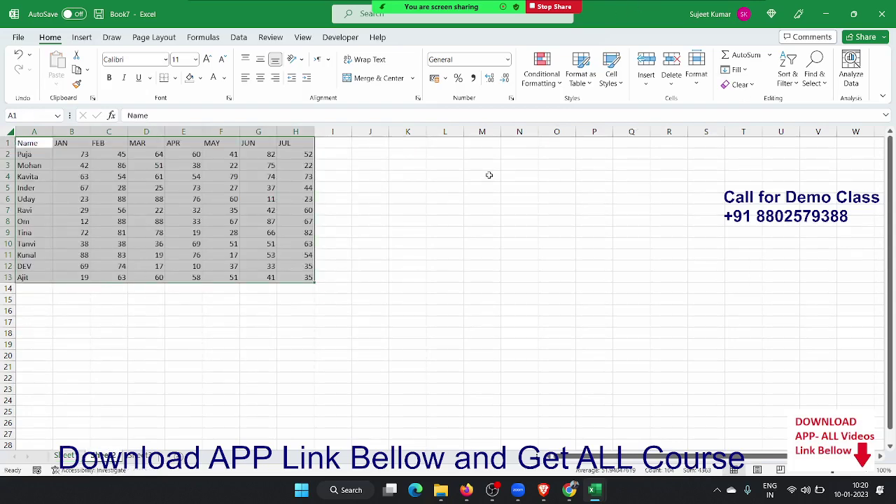
left_click(748, 14)
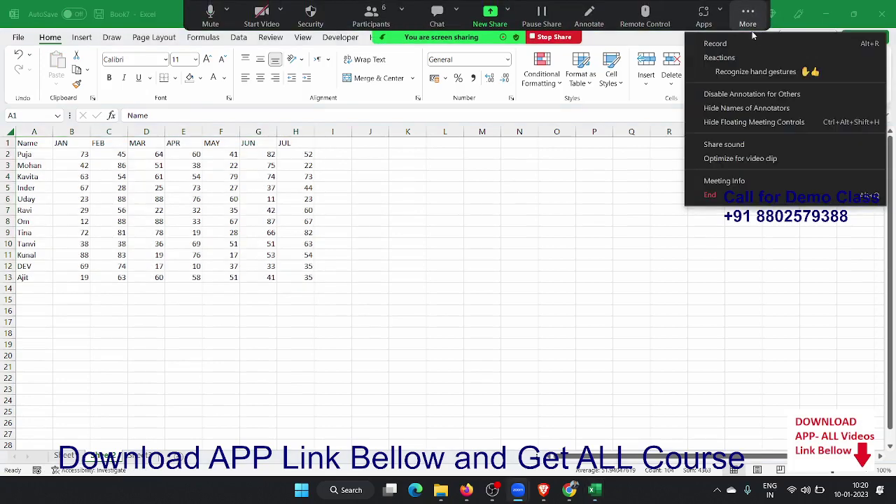
left_click(739, 44)
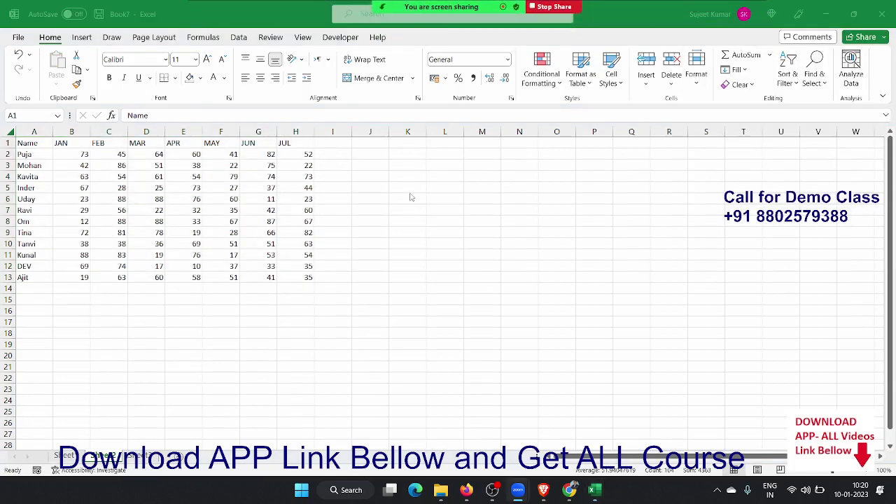
key("ctrl+a")
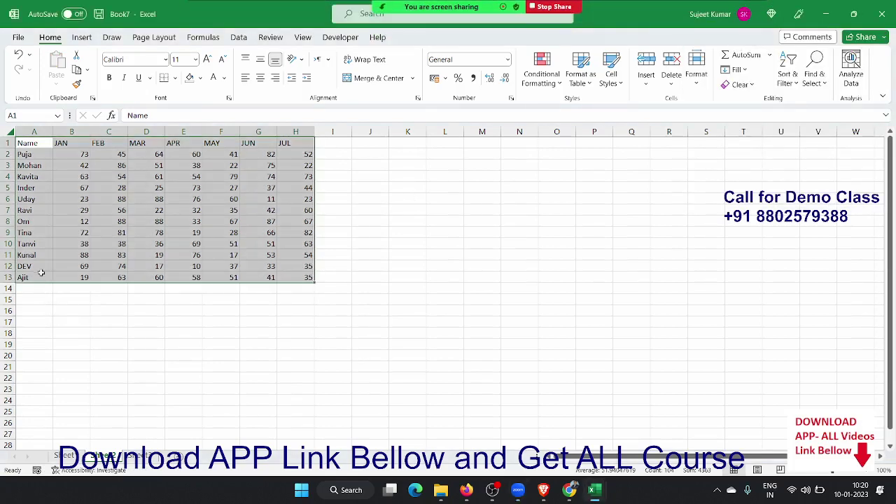
left_click(39, 265)
key("ctrl+Home")
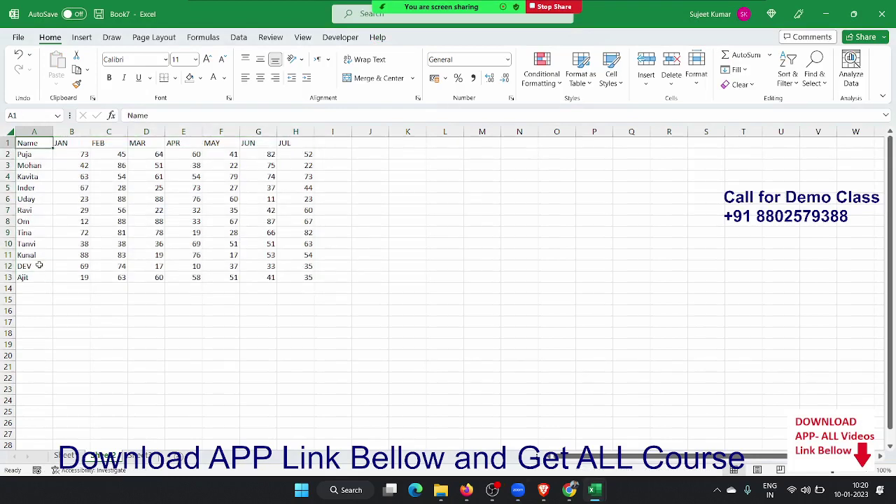
Copy the Name column A1:A13 into A18:A30 and move to A17.
key("ctrl+shift+Down")
key("ctrl+c")
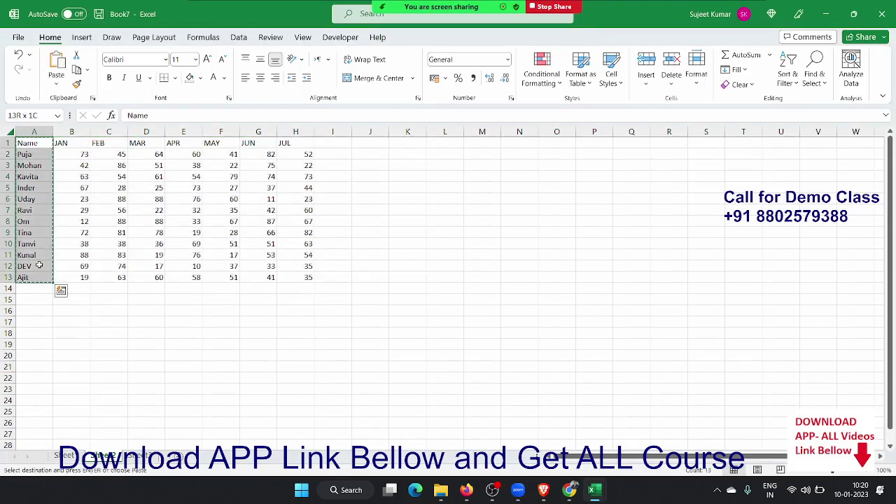
key("Down")
key("Down")
key("Down")
key("Down")
key("Down")
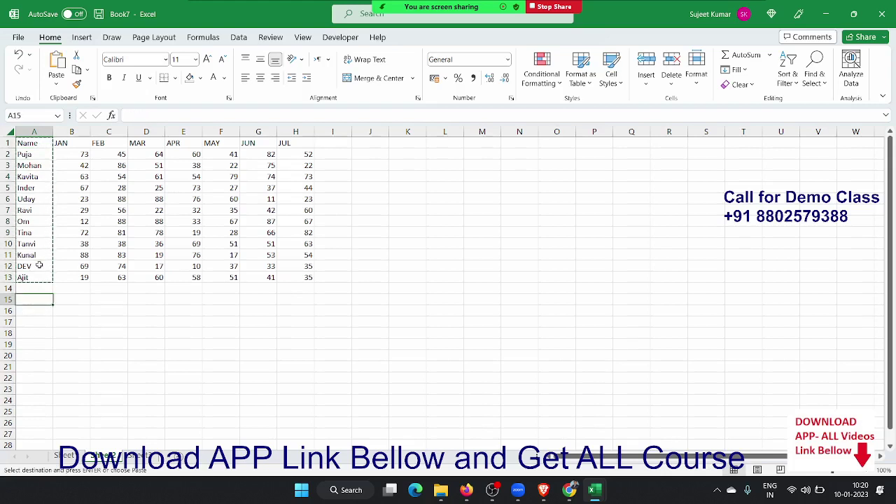
key("Down")
key("Down")
key("Down")
key("Down")
key("Down")
key("Up")
key("Up")
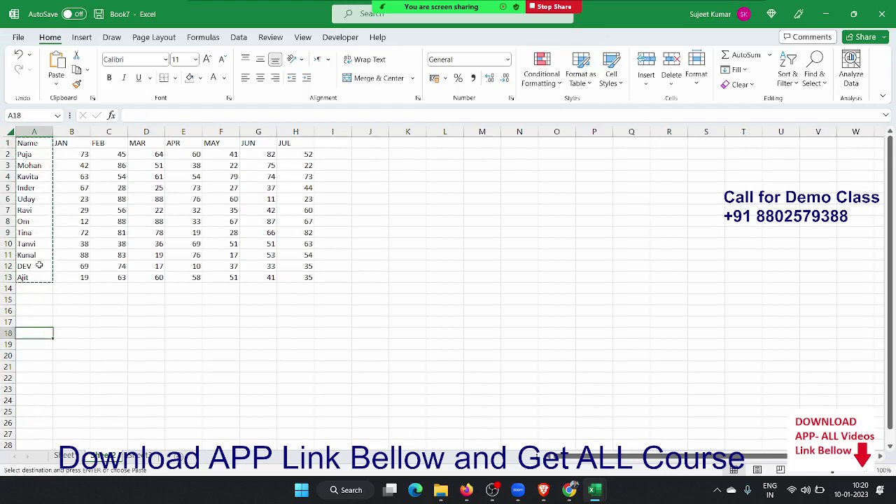
key("ctrl+v")
key("Escape")
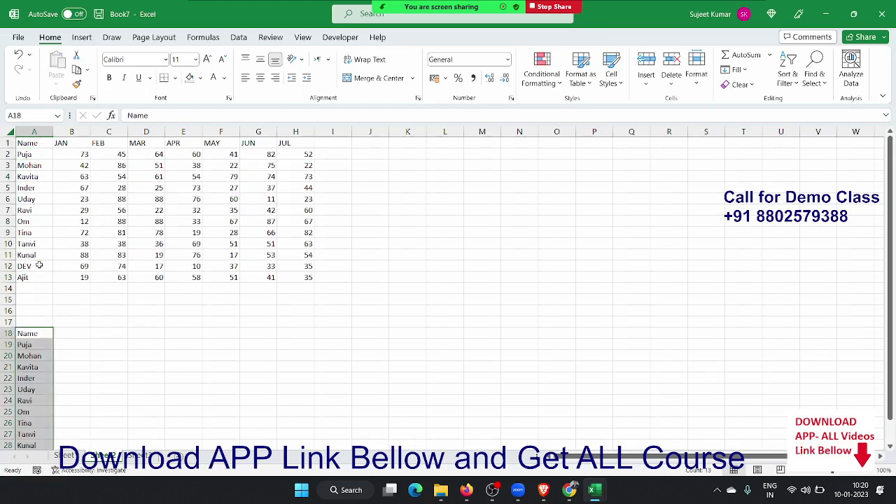
key("Up")
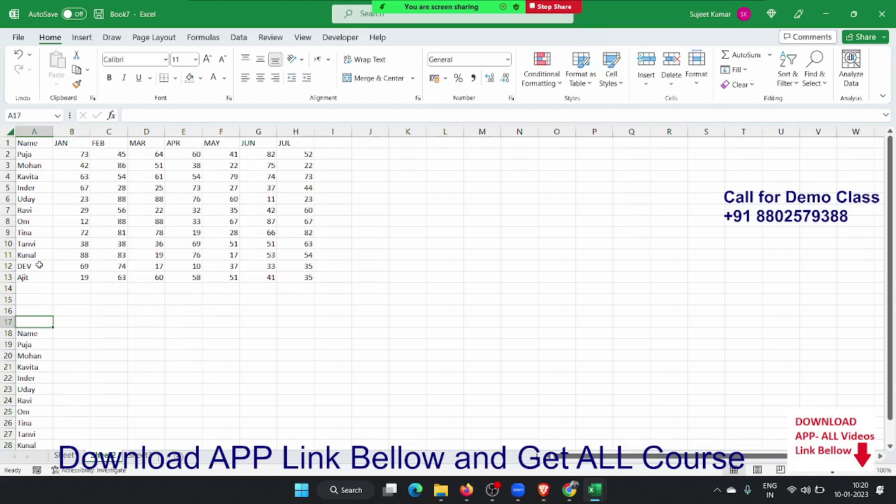
Enter 1 in A17 and write an OFFSET formula in B18 referencing A1 and A17.
type("1")
key("Tab")
key("Down")
type("=")
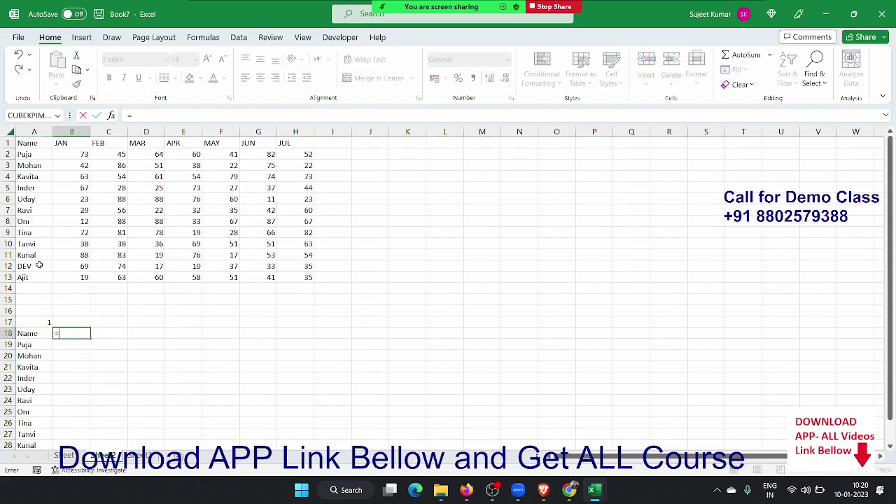
type("off")
key("Tab")
key("Return")
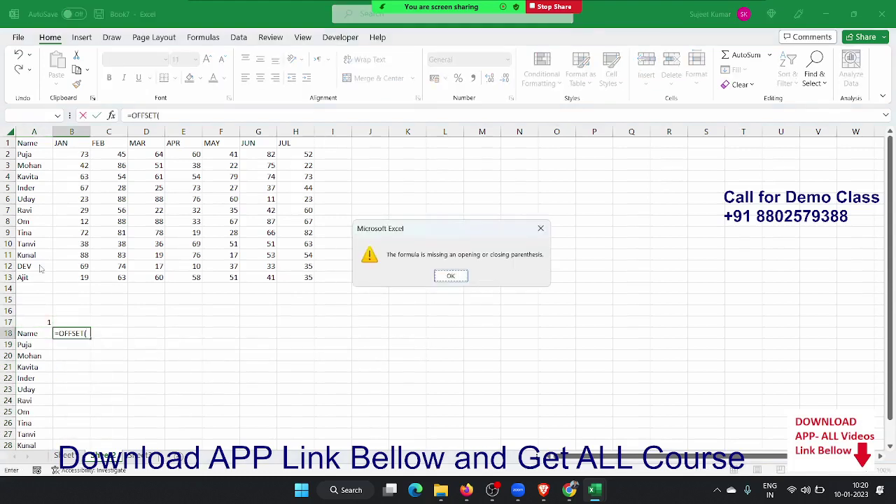
key("Return")
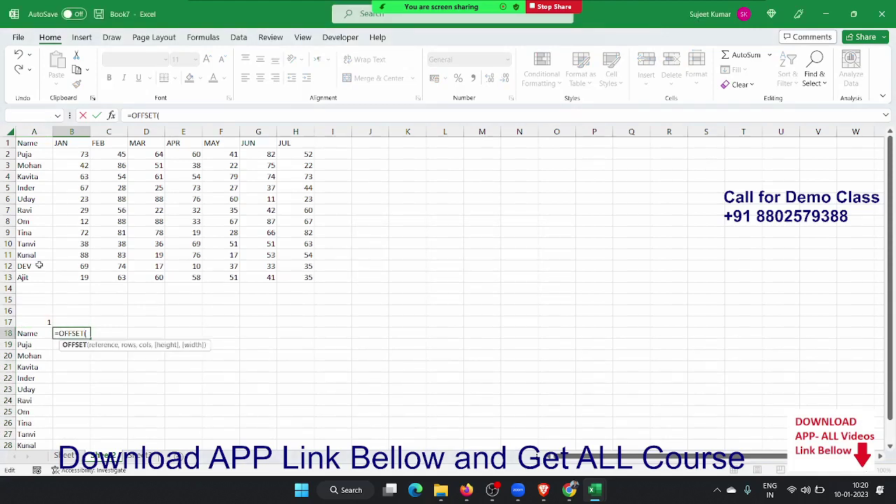
left_click(25, 147)
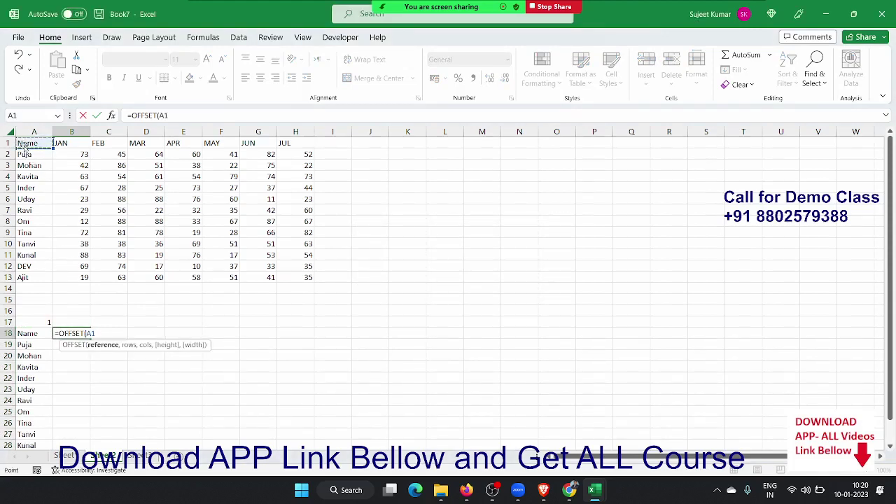
type(",0")
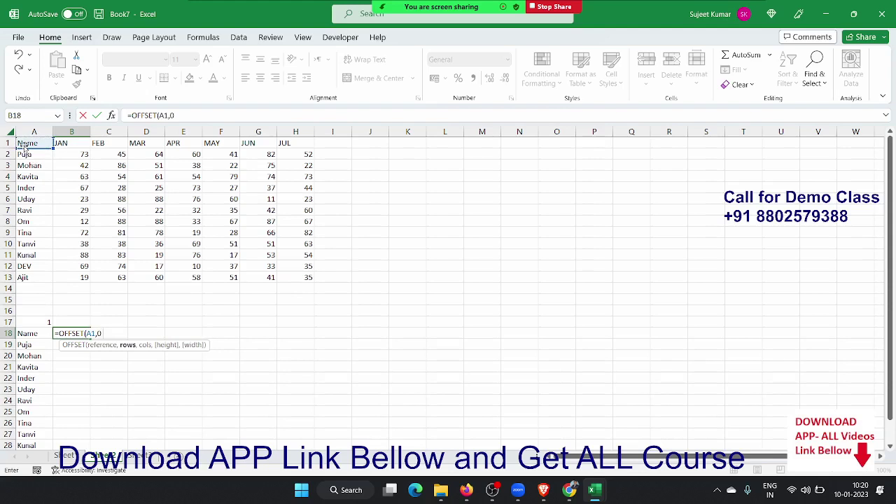
type(",")
left_click(44, 320)
key("Return")
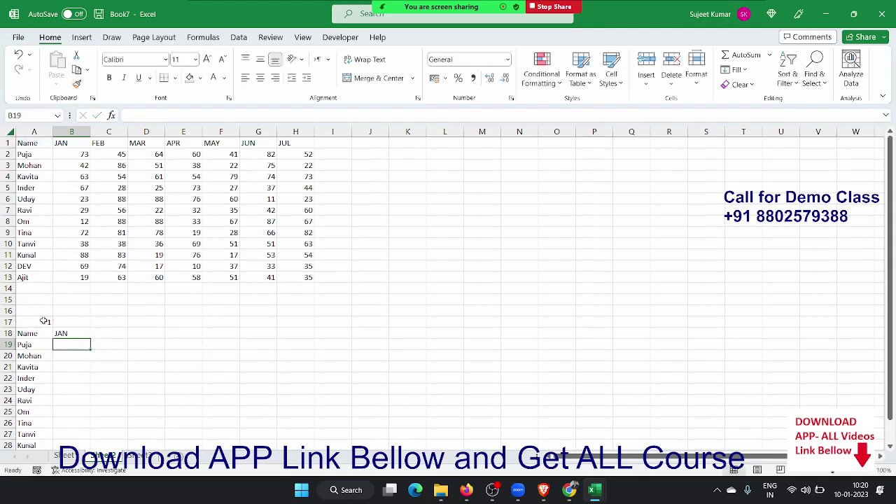
Edit B18 to =OFFSET(A1,0,$A$17) so the A17 reference is absolute.
left_click(56, 332)
left_click(180, 115)
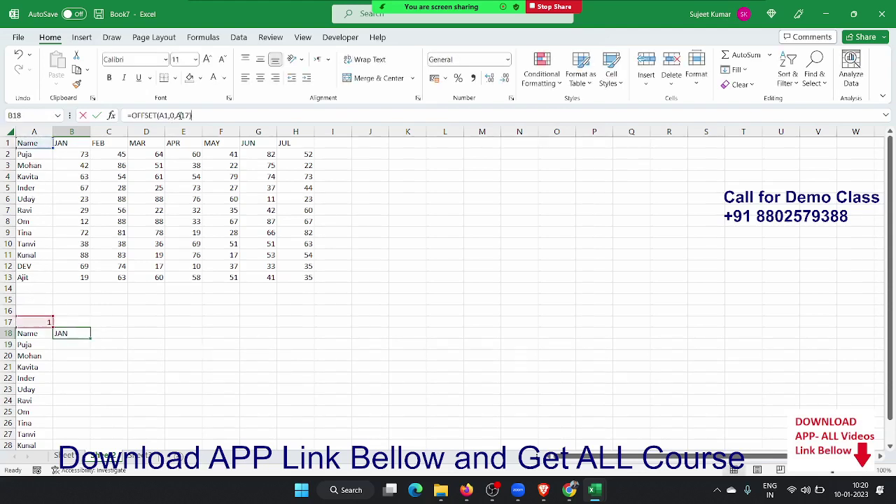
left_click(180, 115)
key("Return")
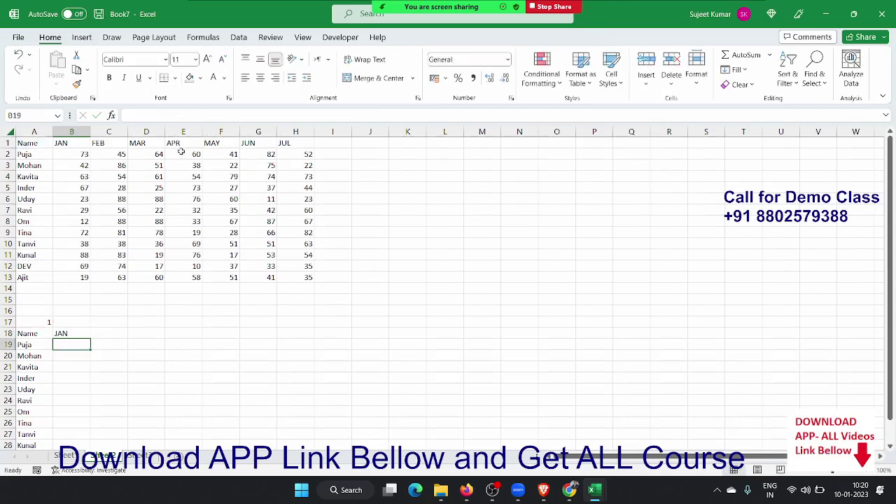
Fill the OFFSET formula down to B30 and select A18:B30.
scroll(134, 264, "down", 4)
left_click(72, 198)
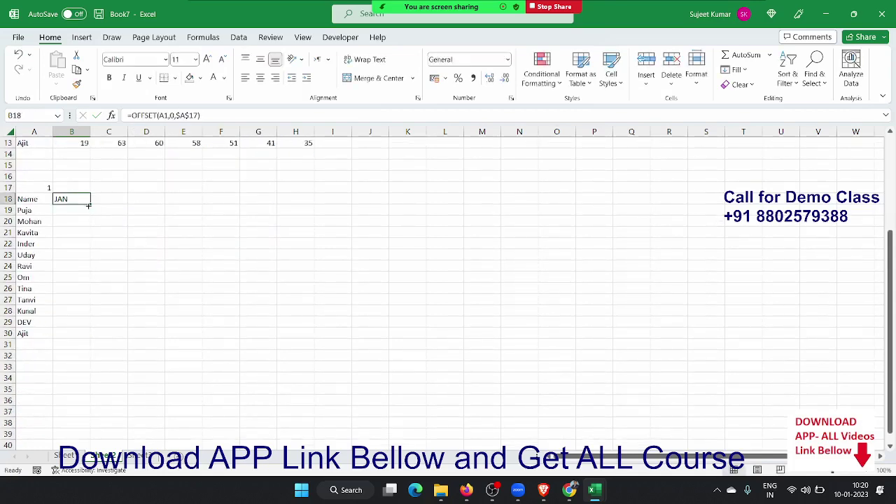
double_click(90, 203)
key("Left")
key("ctrl+shift+Down")
key("shift+Right")
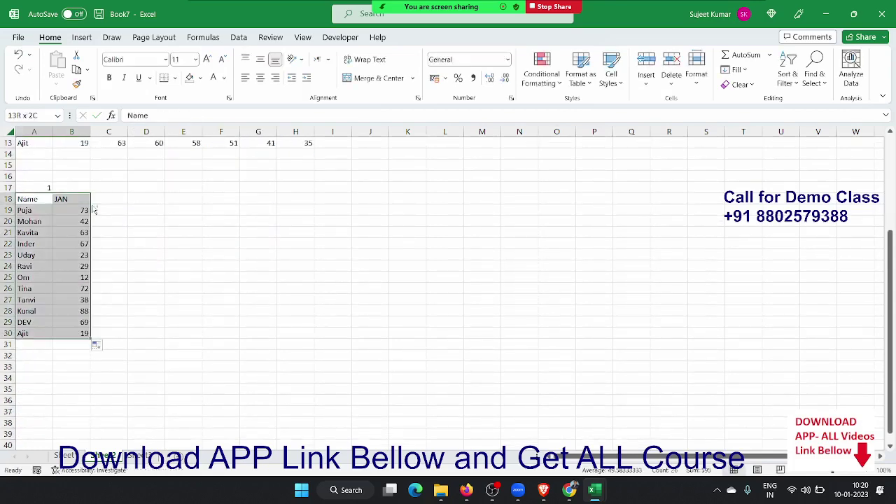
Insert a clustered column chart of the names and JAN scores.
left_click(82, 37)
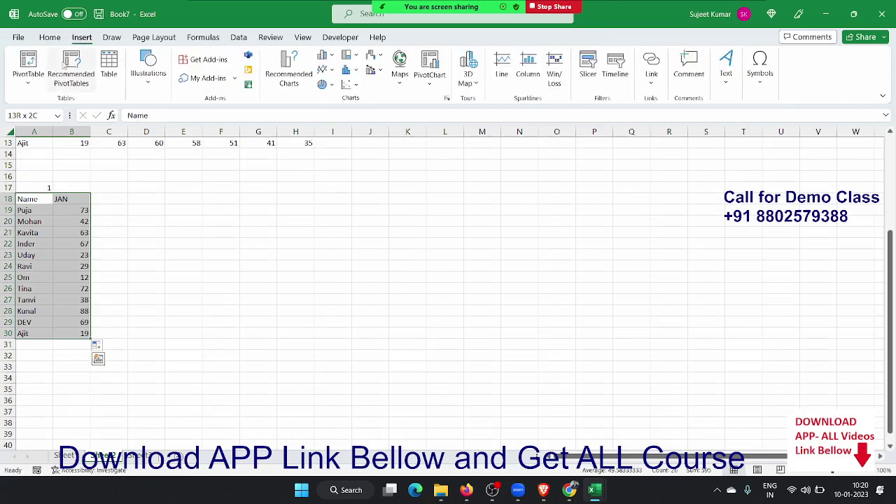
left_click(350, 58)
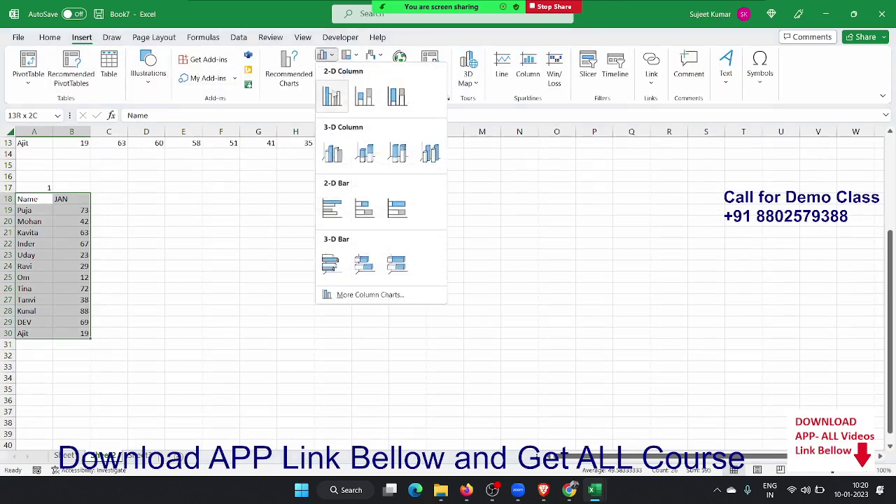
left_click(340, 96)
Widen the JAN chart and reposition it to uncover the data table.
scroll(233, 240, "up", 3)
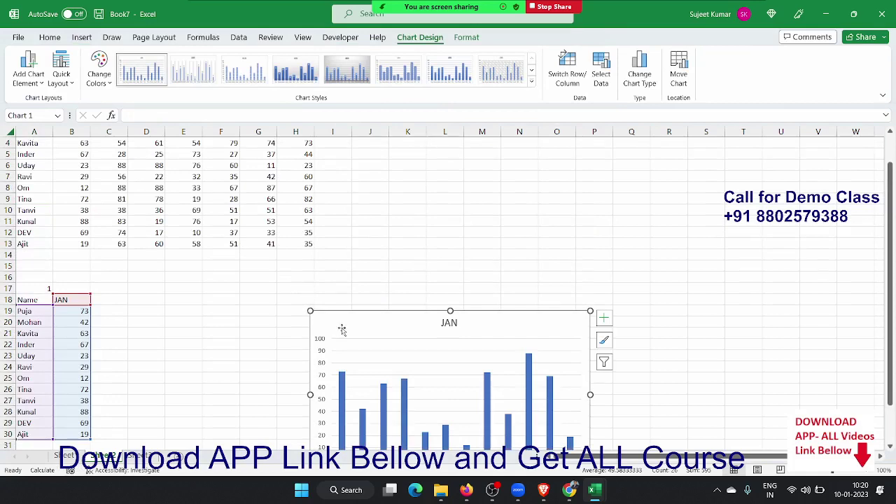
mouse_move(340, 326)
left_mouse_down()
mouse_move(48, 224)
mouse_move(77, 195)
mouse_move(66, 164)
left_mouse_up()
scroll(53, 235, "up", 1)
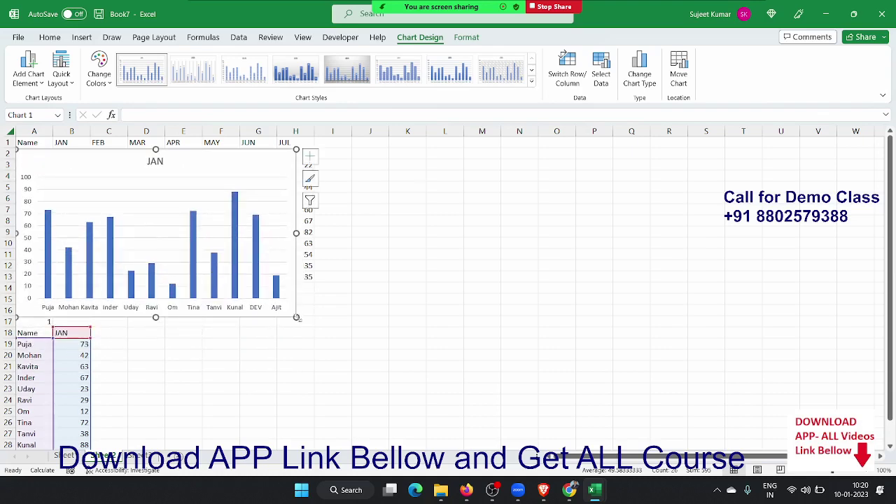
left_click_drag(297, 317, 319, 315)
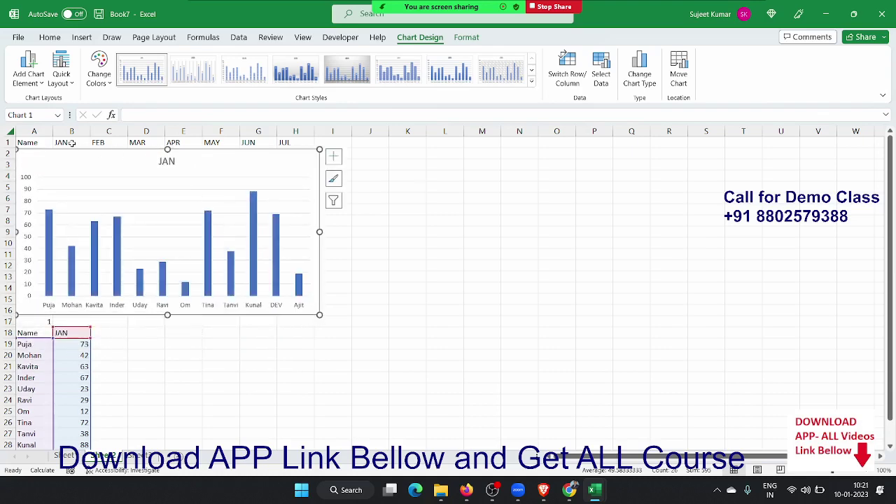
mouse_move(70, 160)
left_mouse_down()
mouse_move(23, 212)
mouse_move(589, 242)
mouse_move(144, 231)
left_mouse_up()
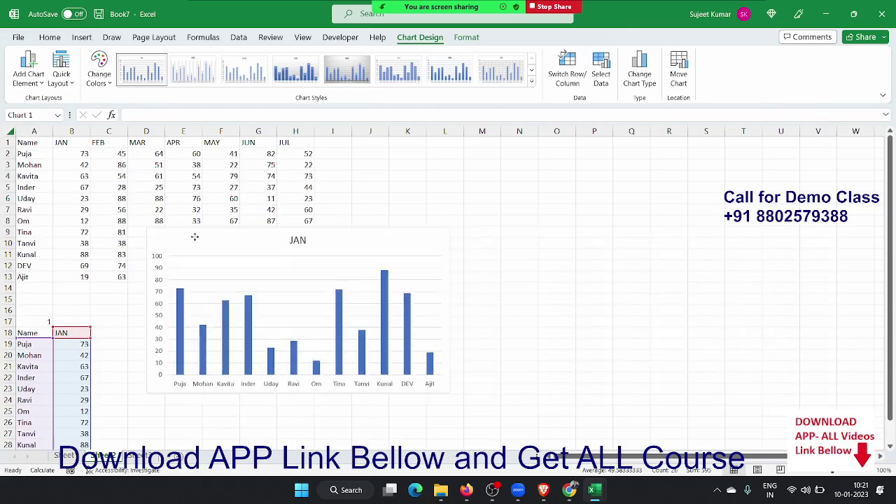
left_click(102, 144)
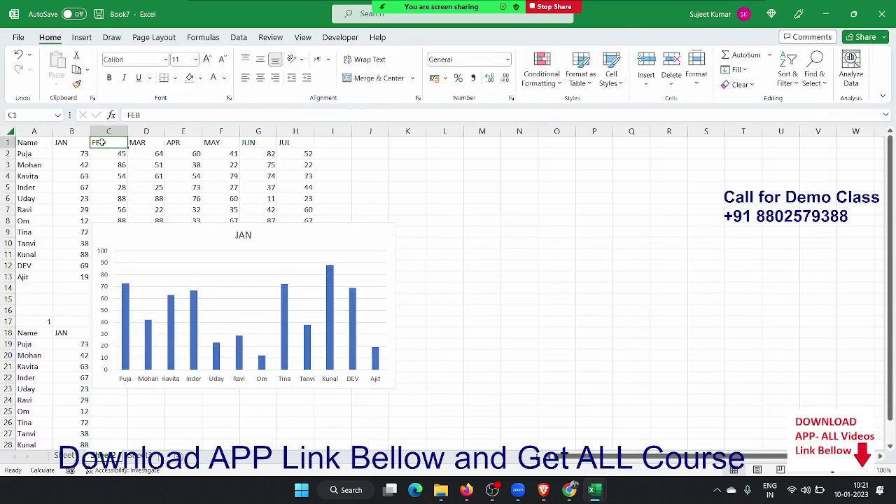
Test the per-name chart with Om, Uday, Kavita, Puja, Kavita and Uday, then select B1.
left_click(70, 455)
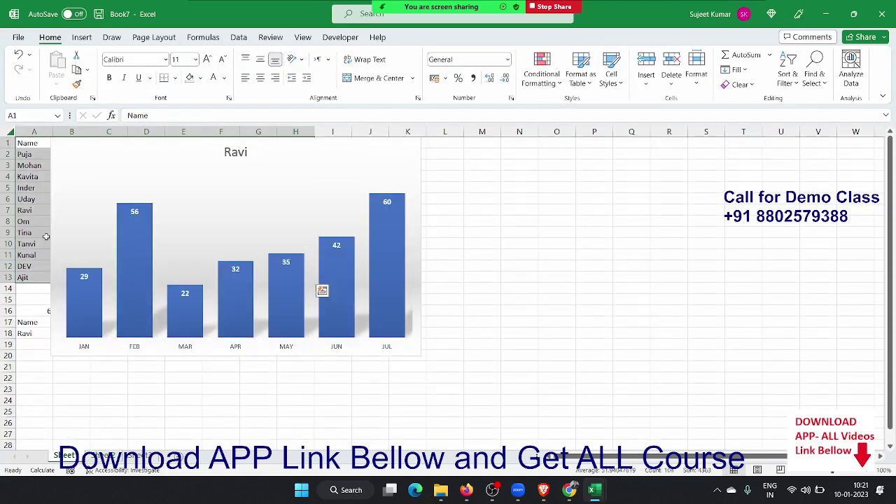
left_click(31, 218)
left_click(35, 198)
left_click(35, 177)
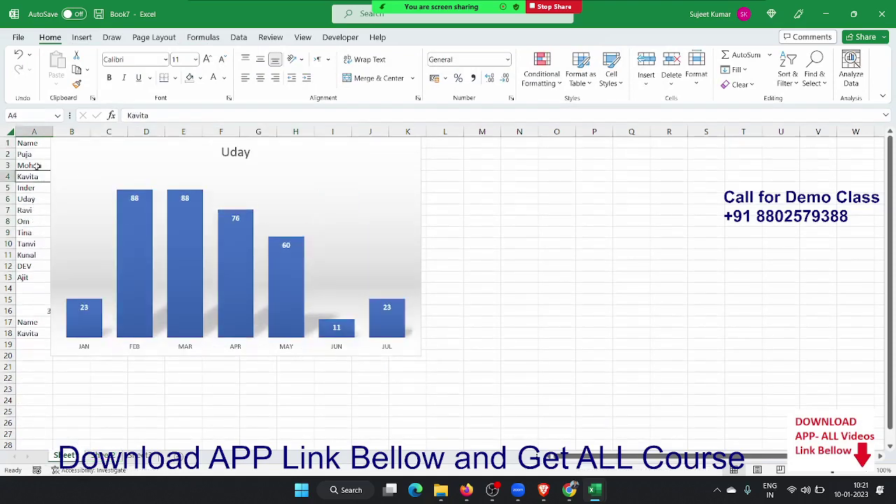
left_click(36, 155)
left_click(35, 177)
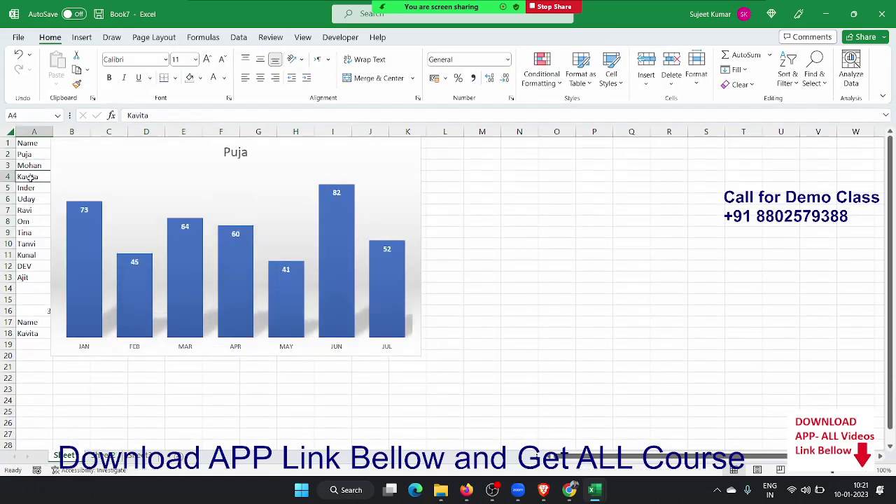
left_click(35, 199)
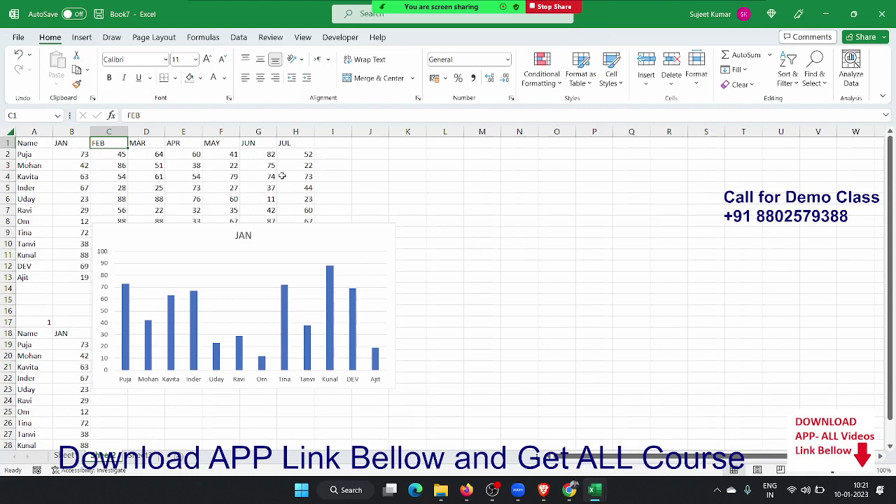
key("Left")
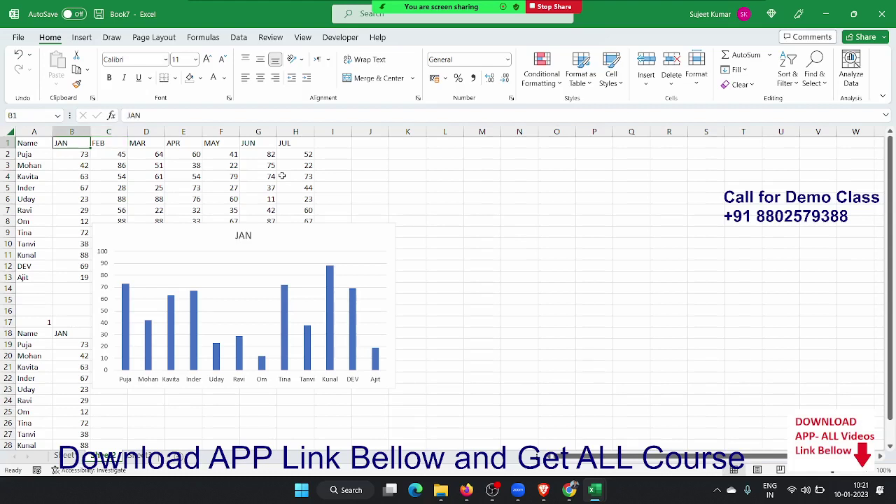
Move the JAN chart right of the table, then open the VBA editor and insert Module1.
left_click_drag(200, 247, 530, 232)
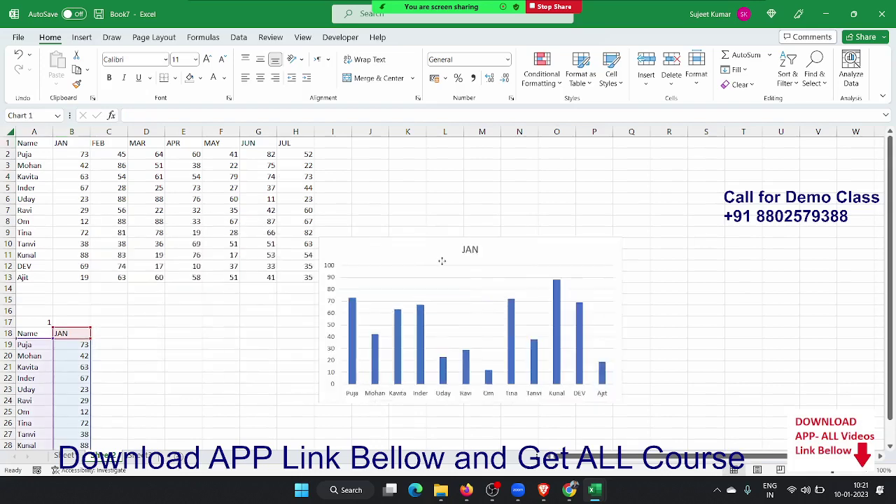
left_click(235, 188)
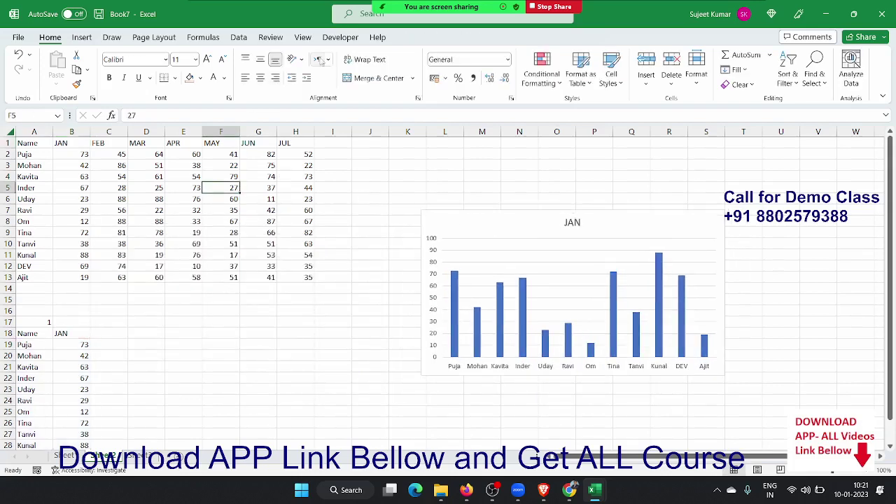
left_click(341, 37)
left_click(24, 65)
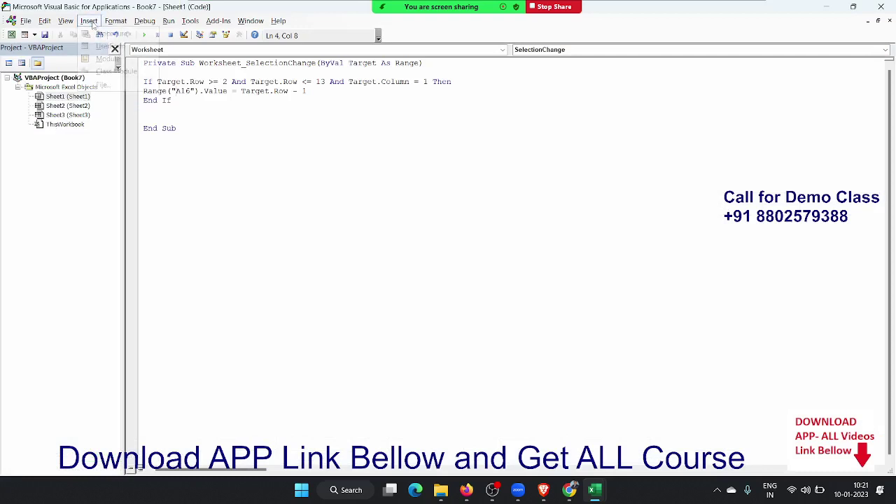
left_click(88, 20)
left_click(108, 59)
type("function(")
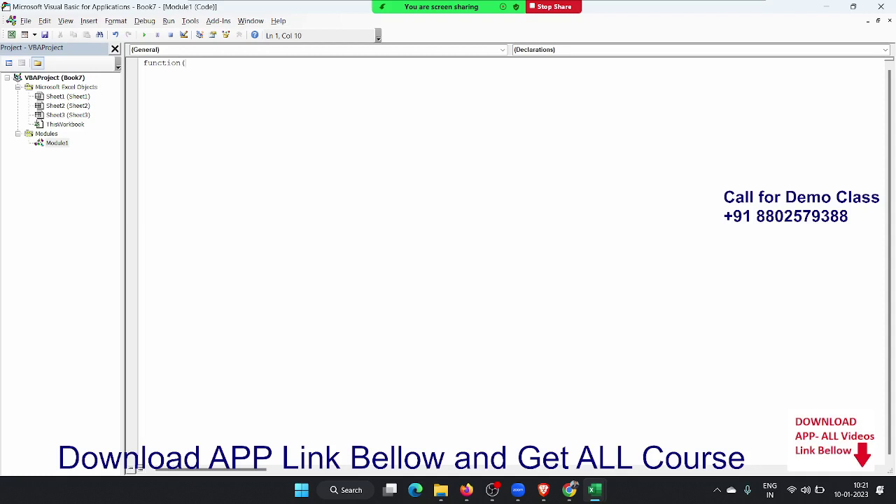
Write the function header Function MM(n As Byte) in Module1.
key("BackSpace")
type("s ")
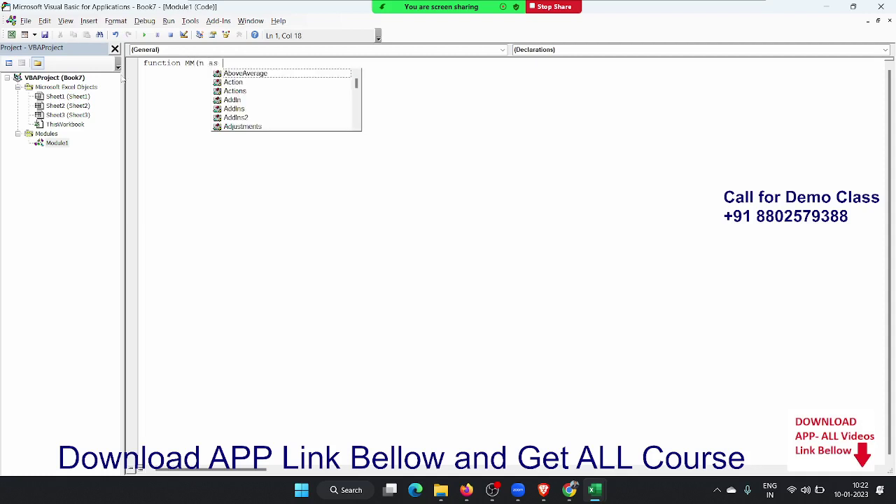
type("byt")
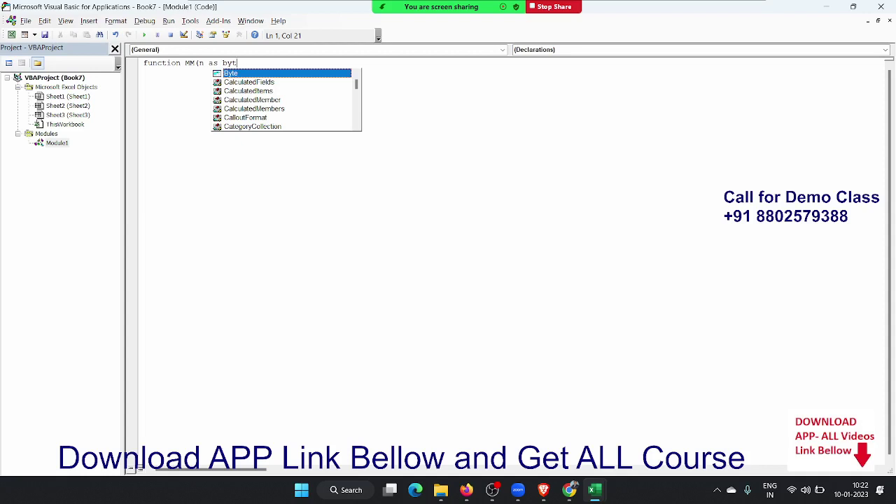
key("Tab")
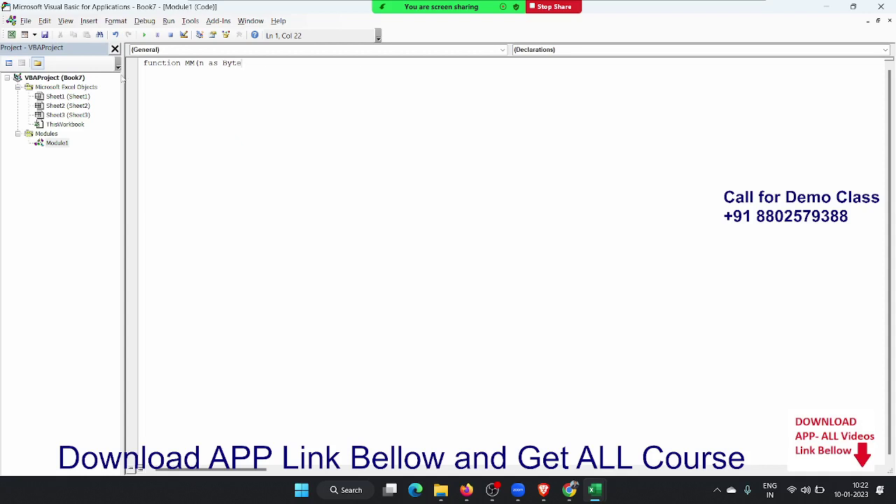
type(")")
key("Return")
key("Return")
key("Return")
key("Up")
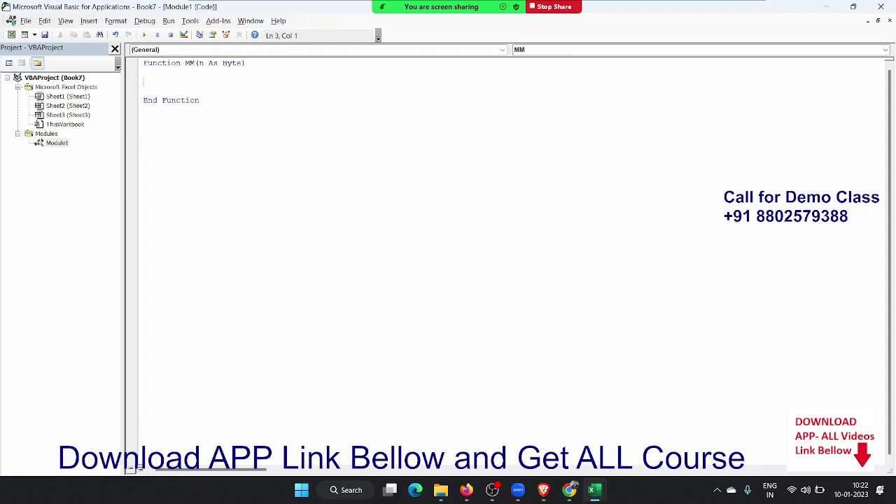
key("Up")
After checking cell A17, add the body line Range("A17").Value = n.
key("alt+F11")
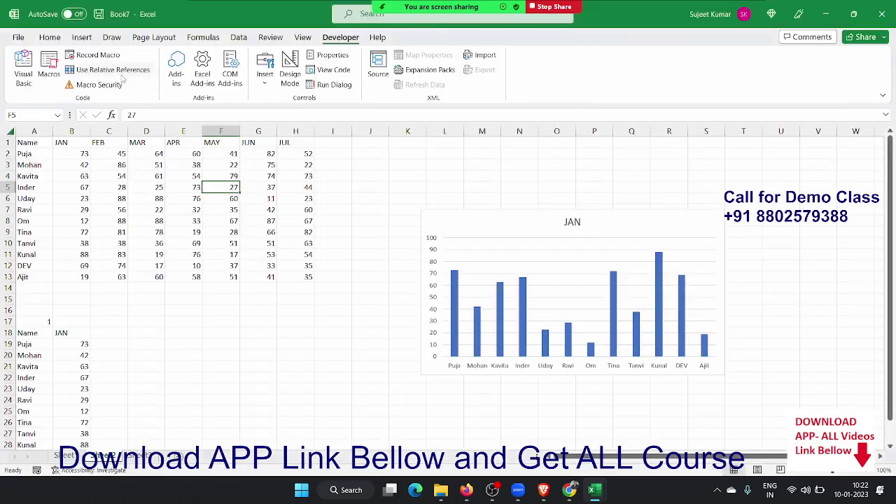
left_click(47, 321)
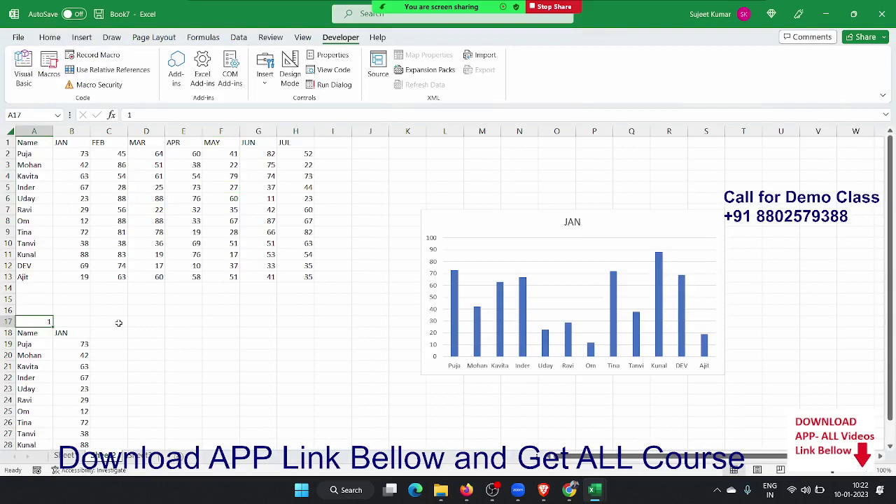
key("alt+F11")
type("range")
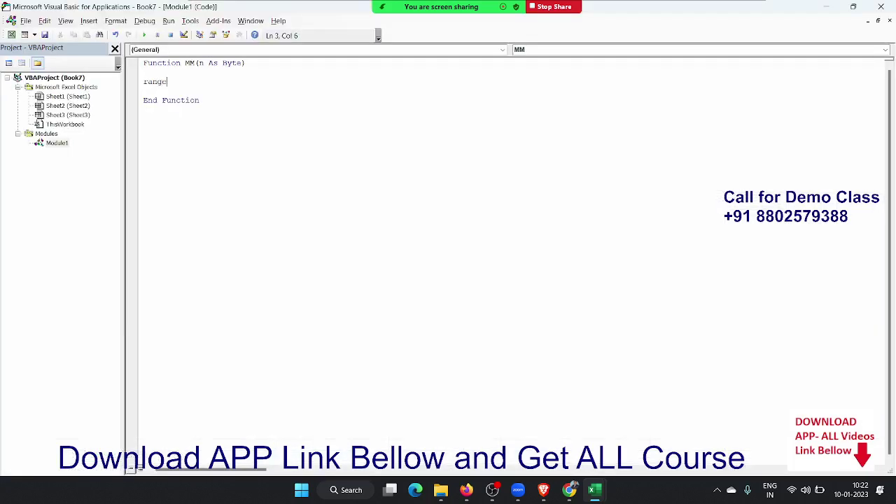
type("(\"")
key("Return")
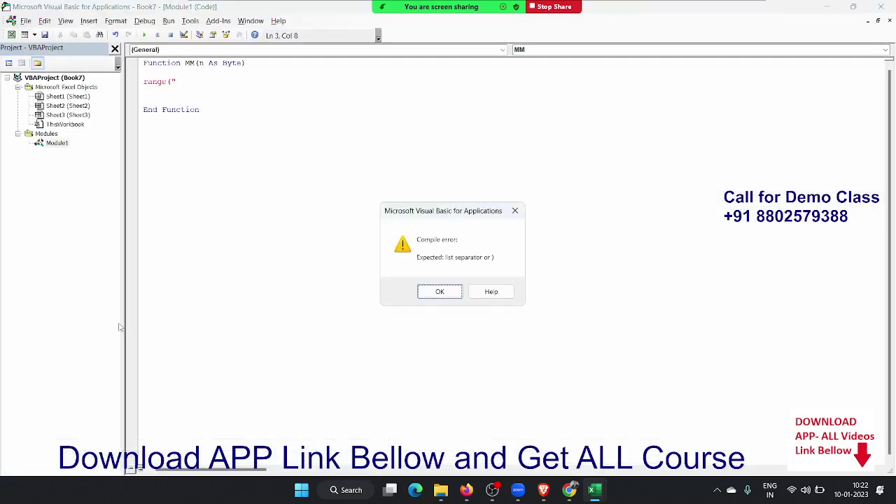
key("Return")
type("A")
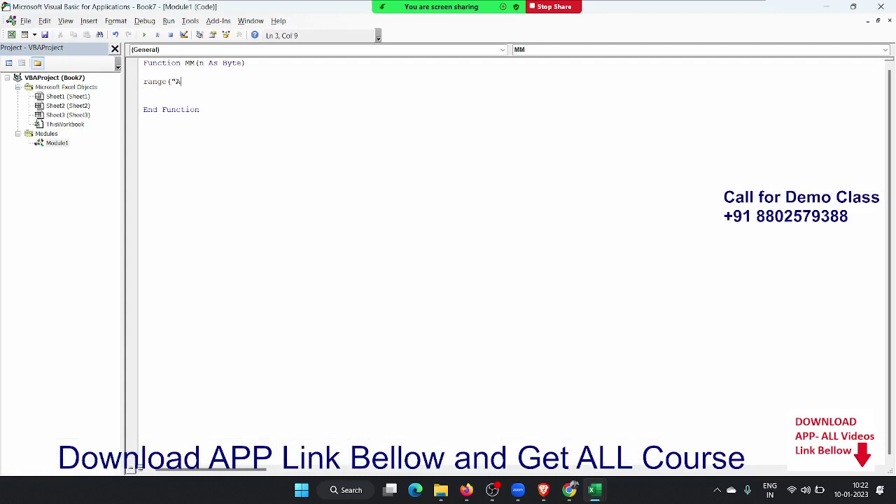
type("17\"")
type(").")
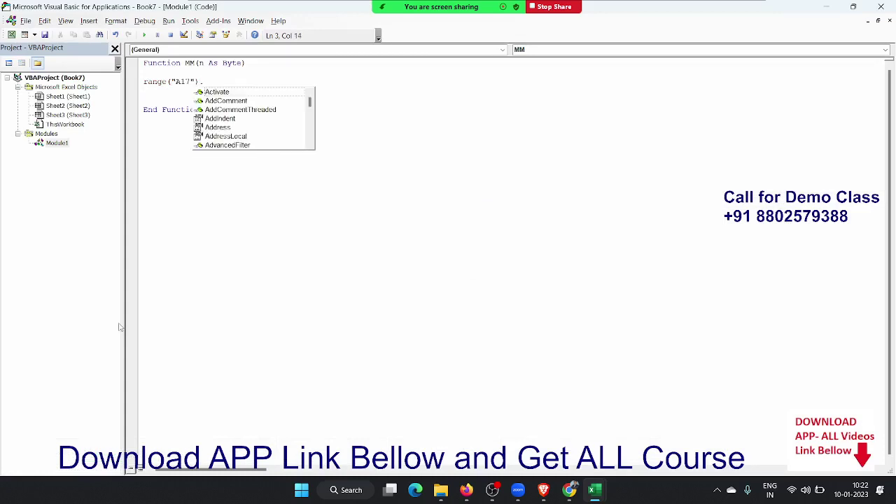
type("va")
key("Tab")
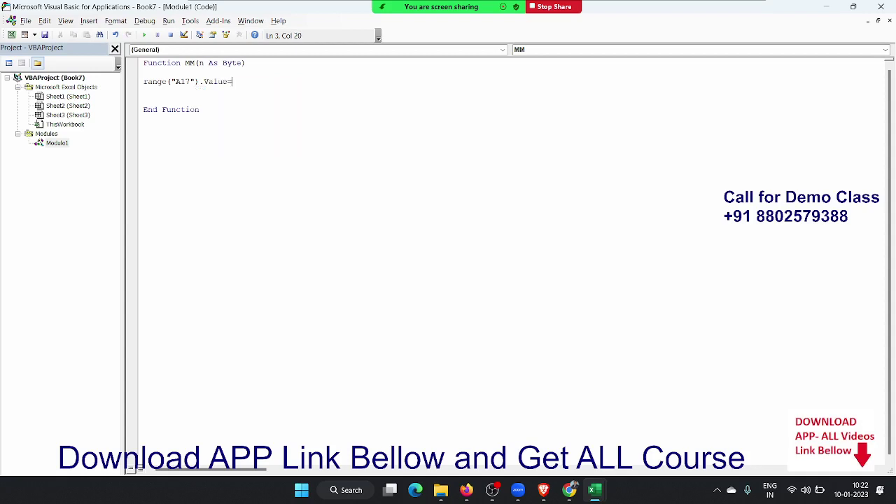
type("= n")
key("Up")
key("alt+F11")
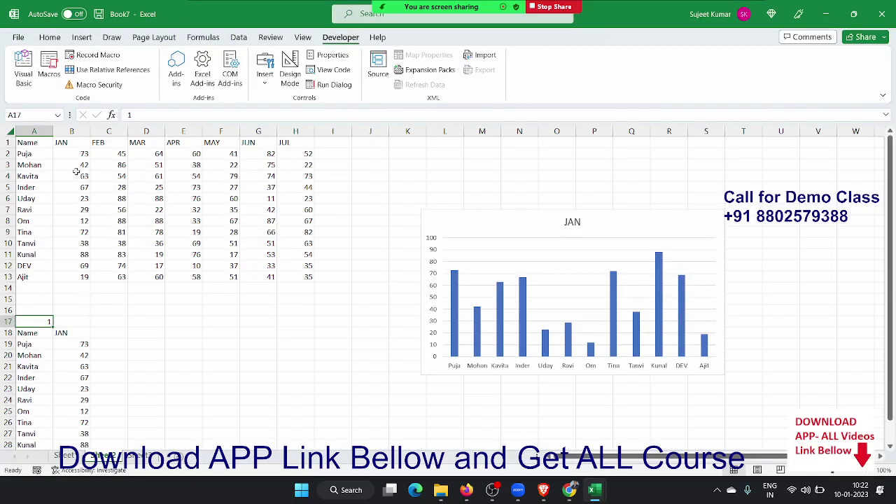
Replace B1's JAN header with =MM(1), which returns #VALUE!
left_click(72, 143)
key("Delete")
type("=")
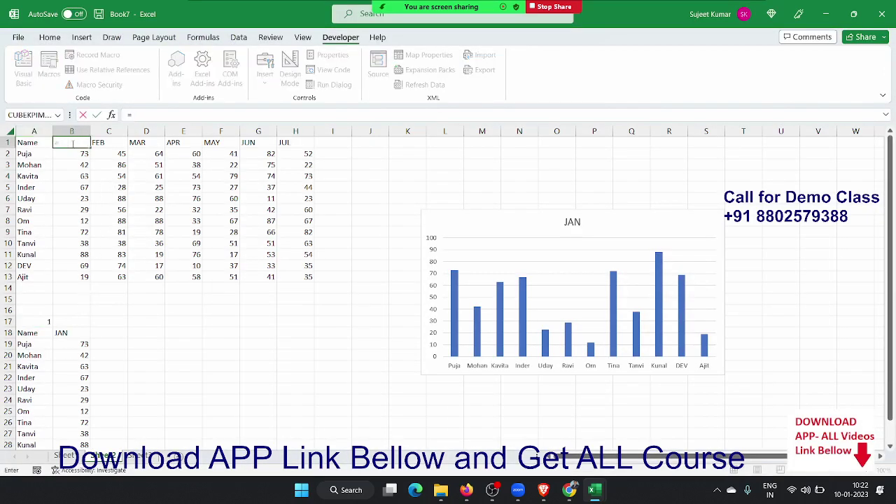
type("MM(1")
left_click(97, 115)
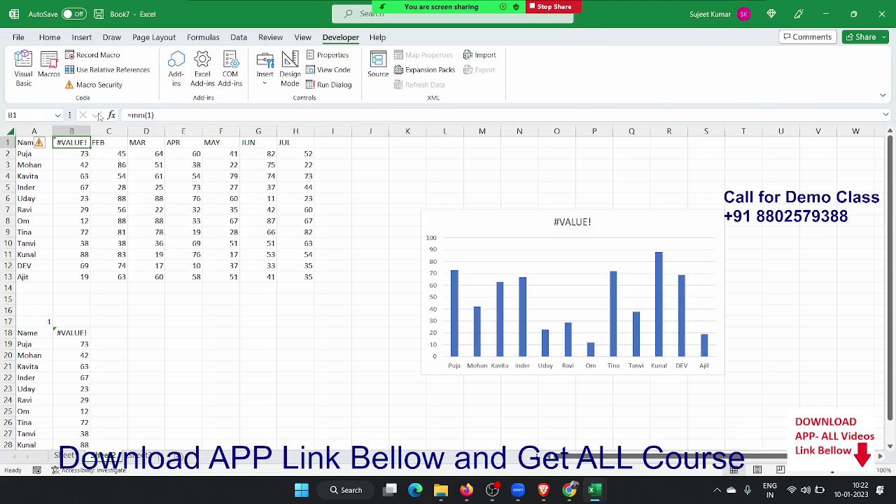
key("alt+Tab")
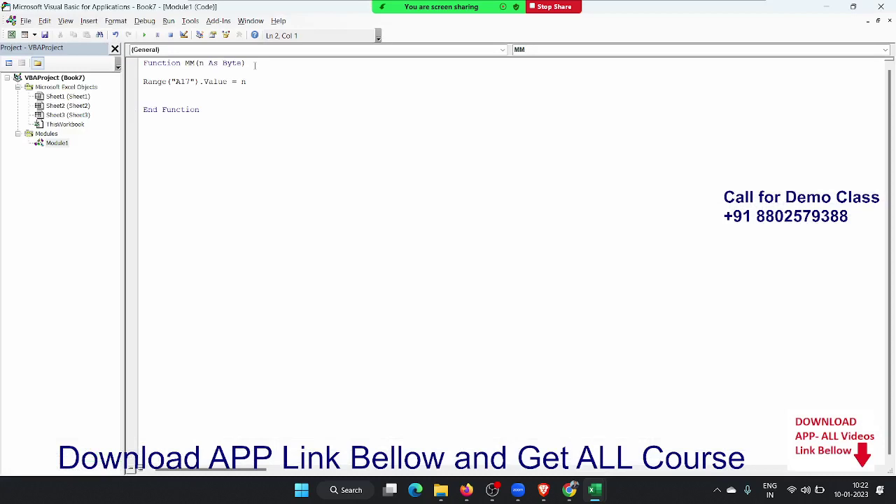
Make Function MM(n As Byte) write n into A17 with Range("A17").Value = n, then return to Excel.
left_click_drag(278, 89, 140, 82)
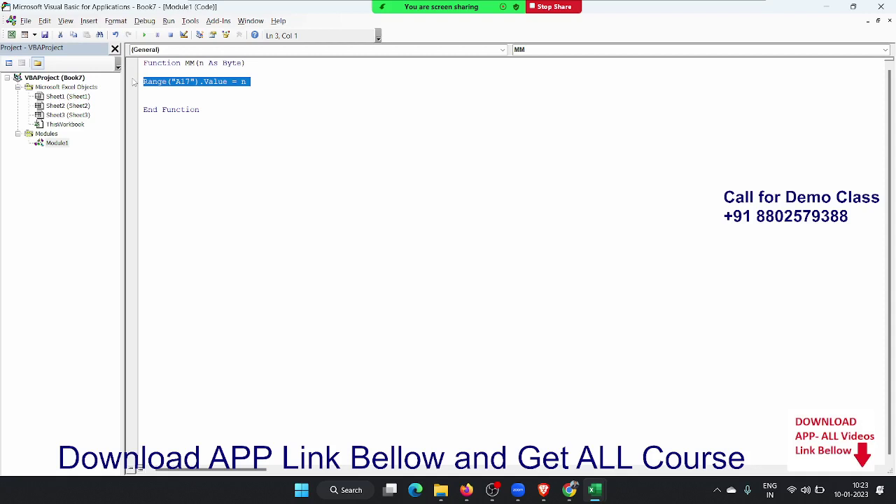
key("Up")
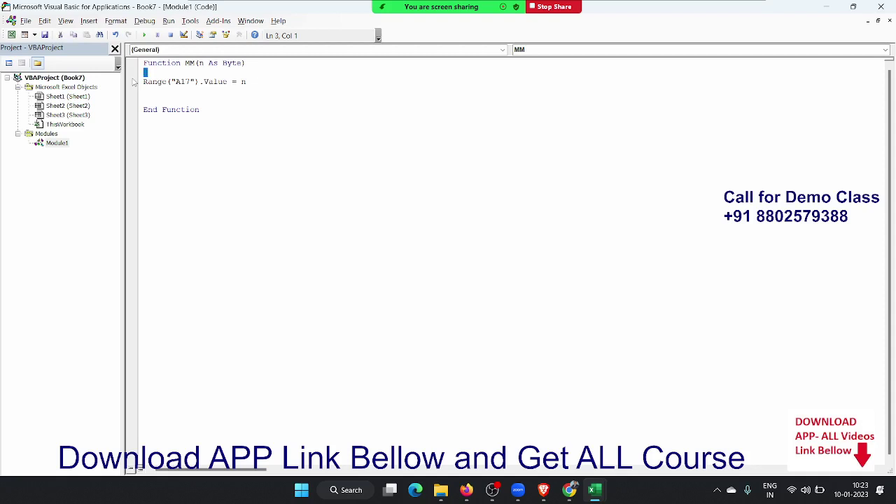
key("shift+Down")
key("shift+Down")
key("shift+Down")
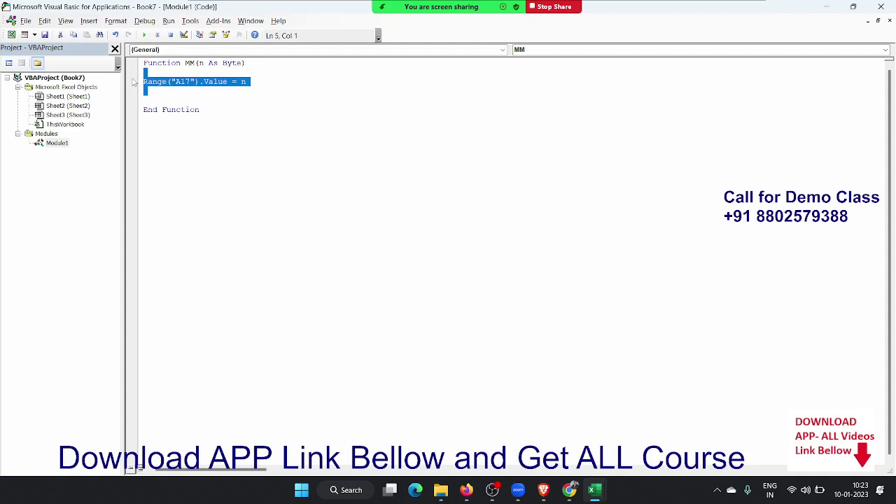
key("Up")
key("Up")
key("Up")
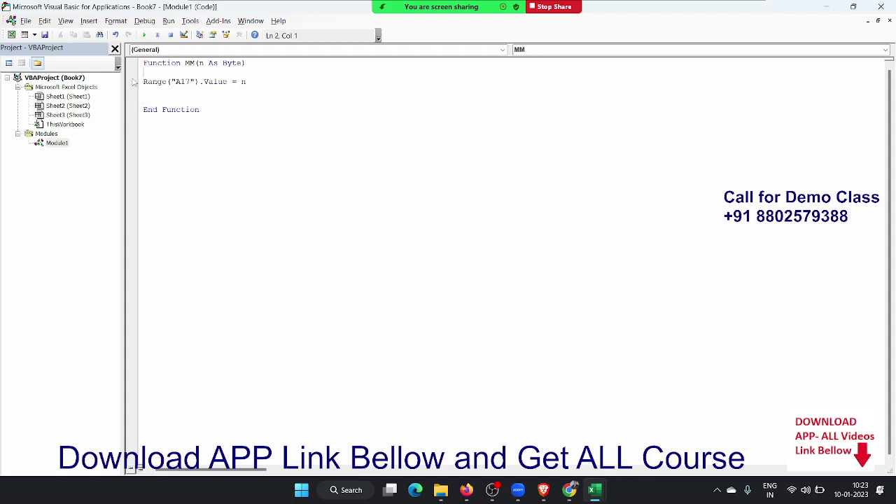
key("shift+Down")
key("shift+Down")
key("shift+Down")
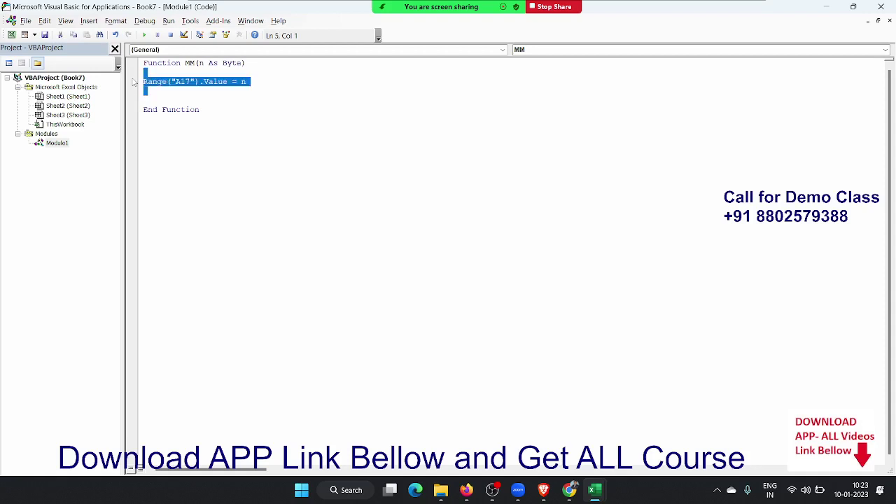
key("alt+F11")
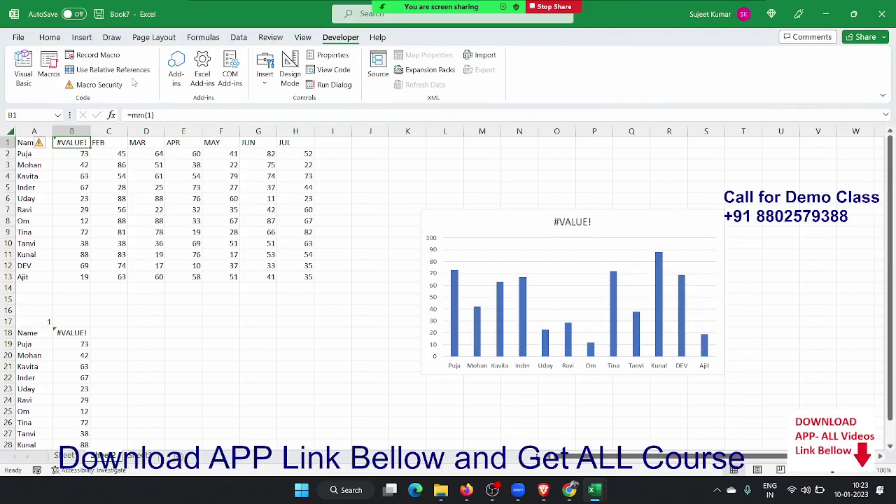
Replace B1's formula with =HYPERLINK(MM(COLUMN()-1)), picking each function from autocomplete.
key("Delete")
type("h")
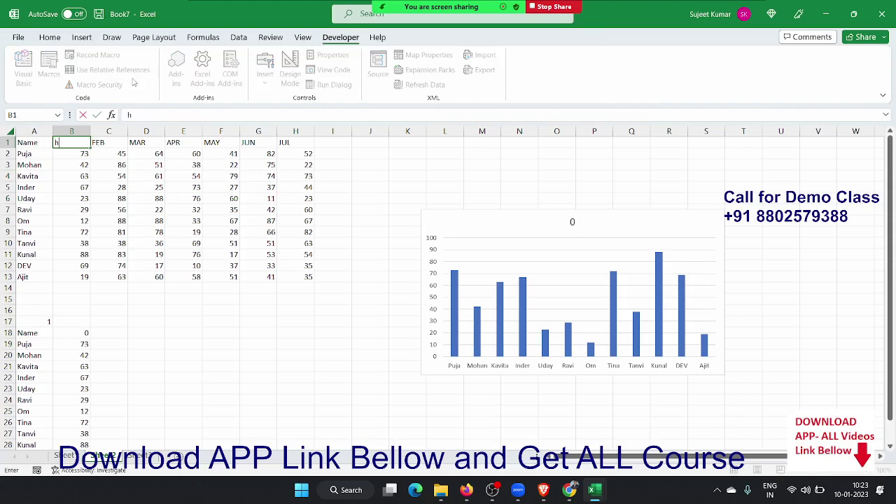
type("y")
key("Home")
type("=")
key("Tab")
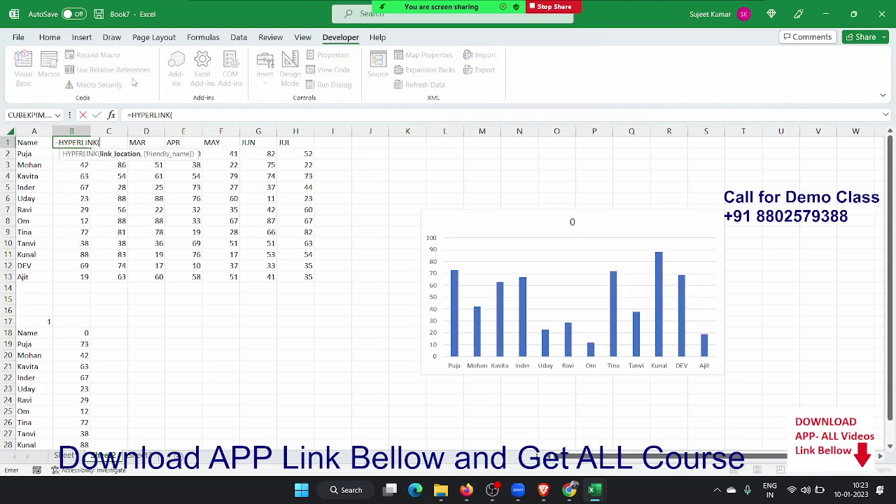
type("mm")
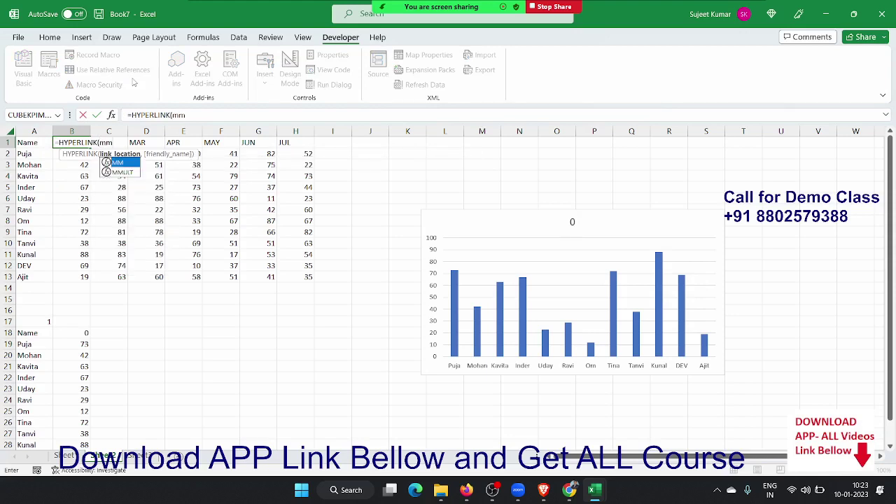
key("Tab")
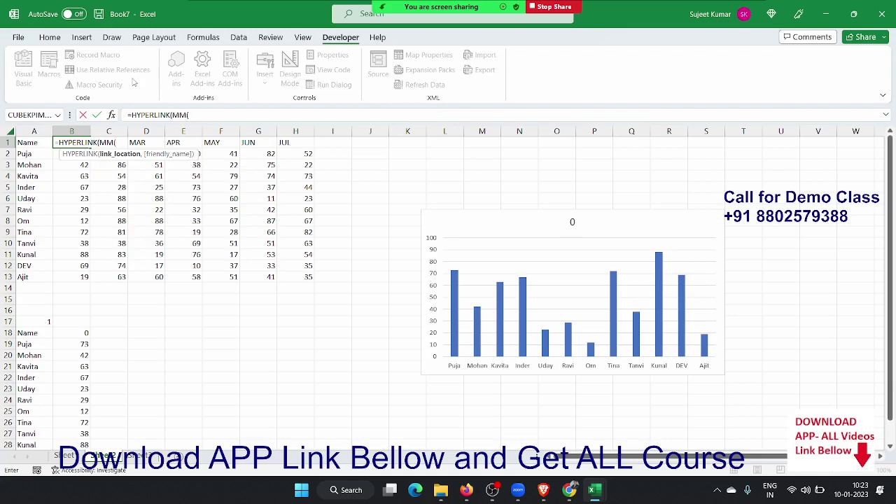
type("column")
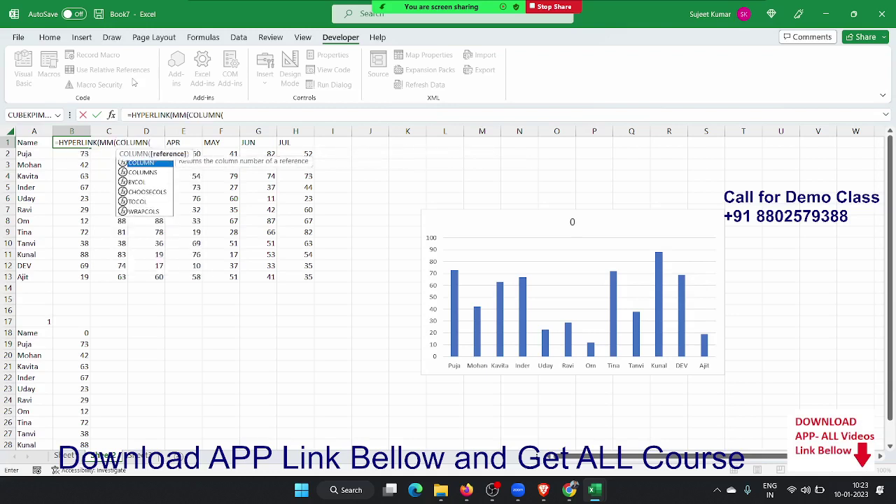
key("Tab")
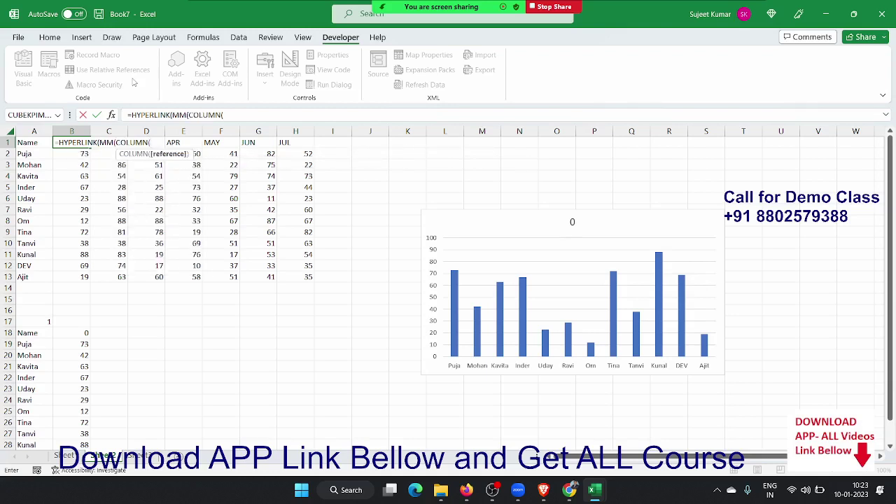
type(")")
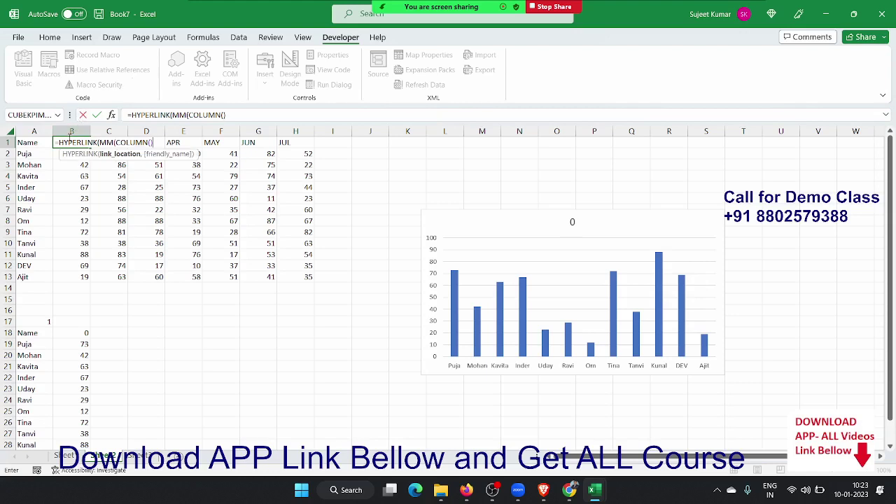
type("-1)")
key("Return")
key("Return")
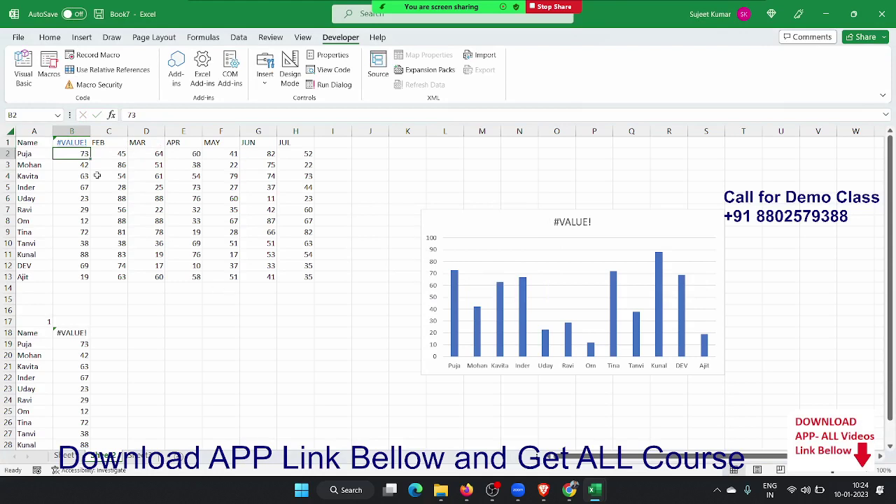
Enter 0 in cell A17.
left_click(30, 326)
type("0")
key("Return")
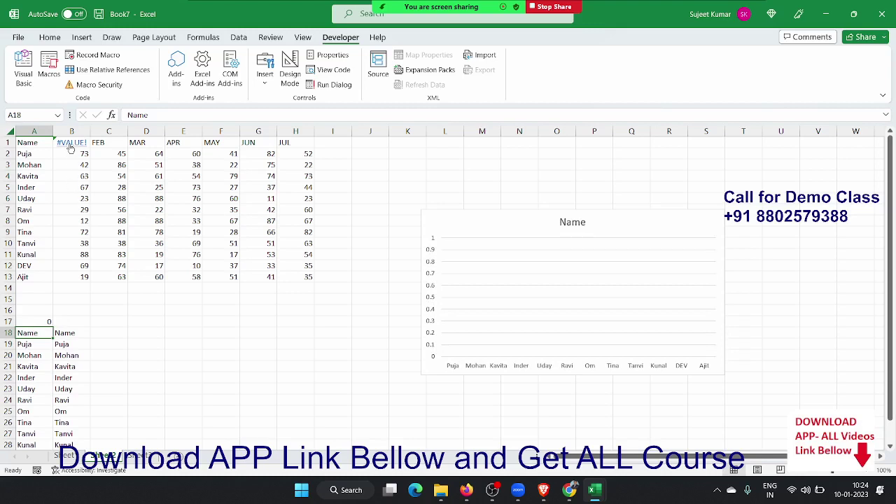
Wrap B1's HYPERLINK formula in IFERROR with "JAN" as the fallback value.
left_click(70, 148)
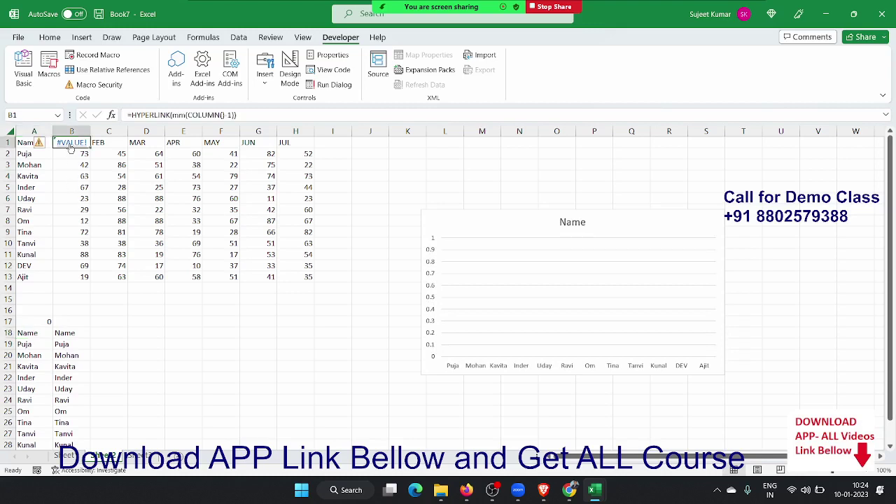
left_click(97, 208)
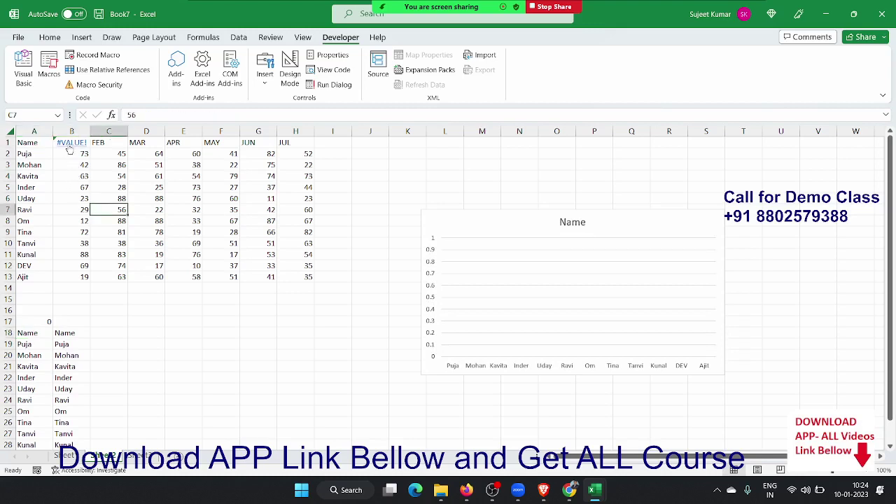
left_click(87, 168)
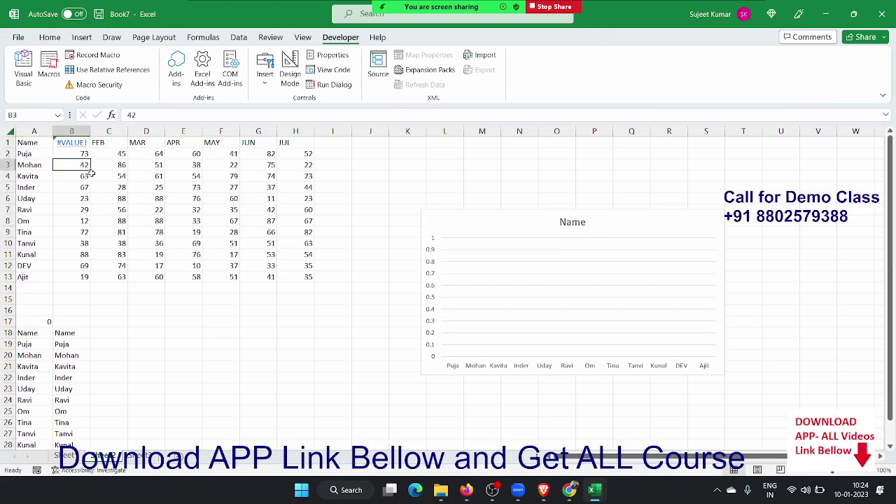
key("Up")
key("Up")
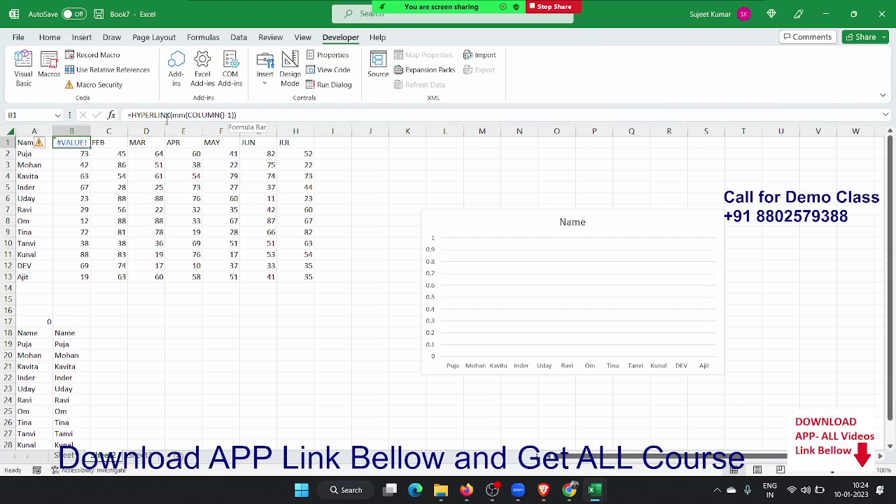
left_click(136, 116)
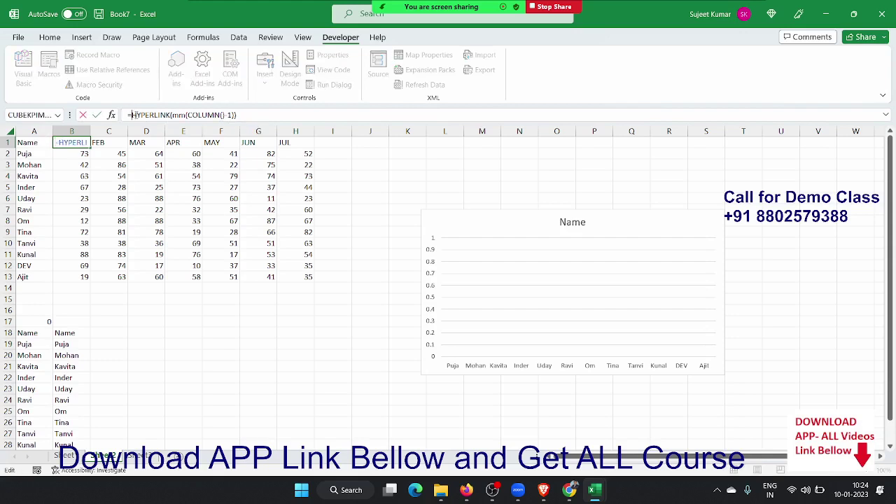
type("i")
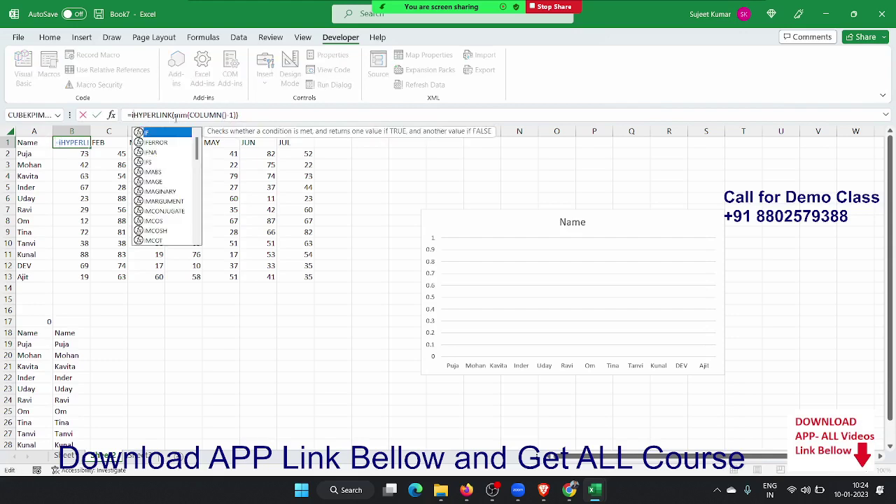
key("Down")
key("Tab")
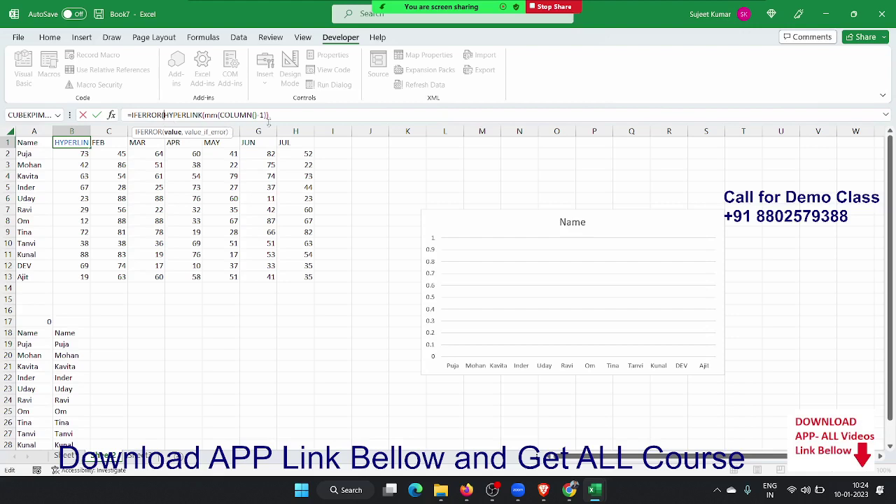
left_click(276, 116)
type(",")
type("\"JAN")
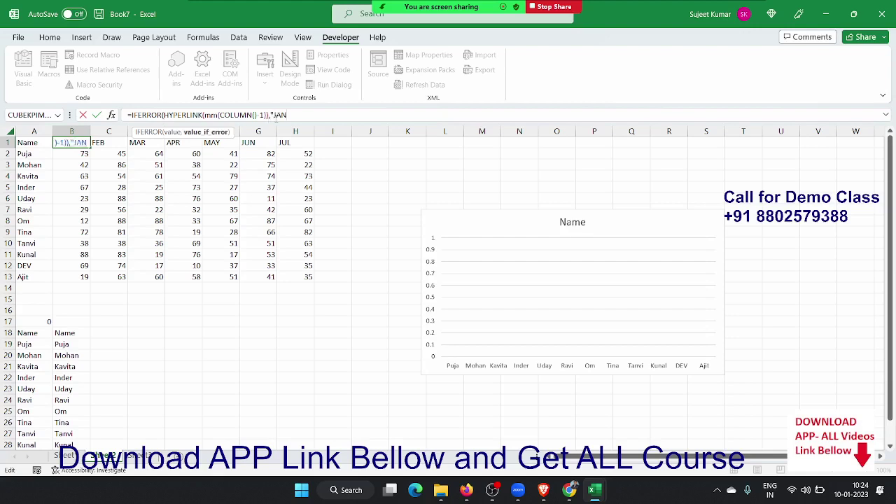
type("\"")
key("Return")
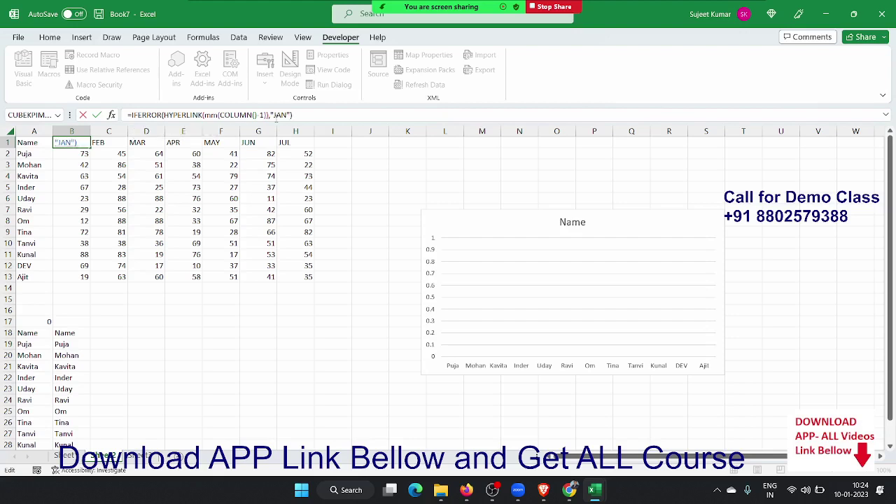
left_click(263, 326)
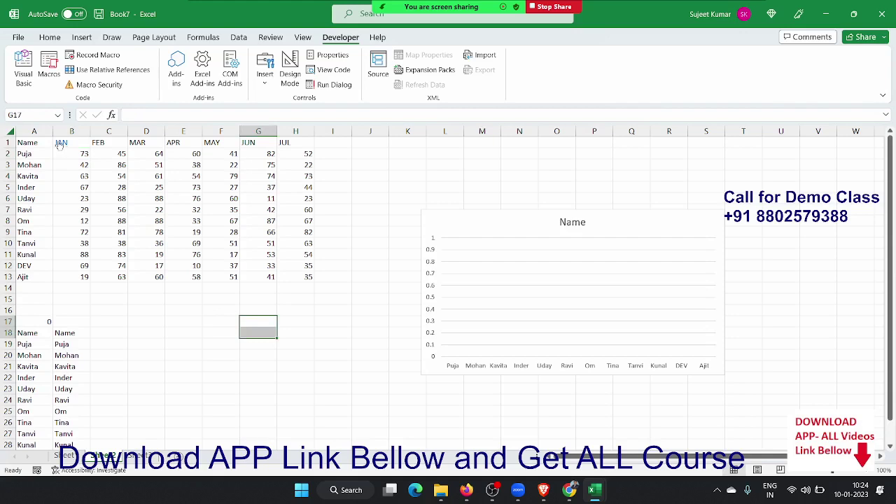
left_click(98, 308)
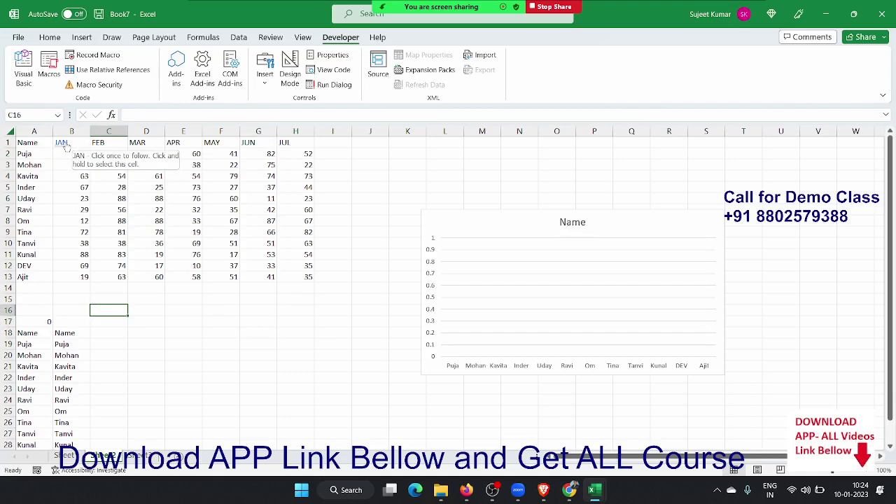
key("alt+F11")
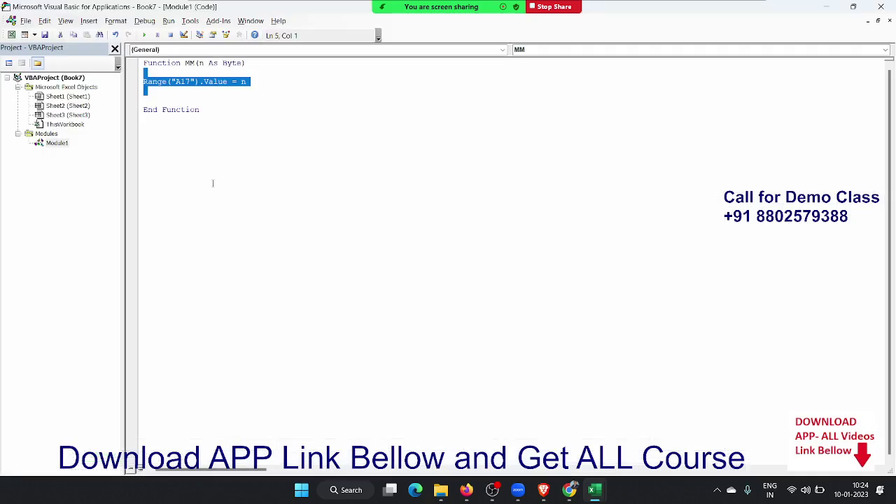
left_click(216, 126)
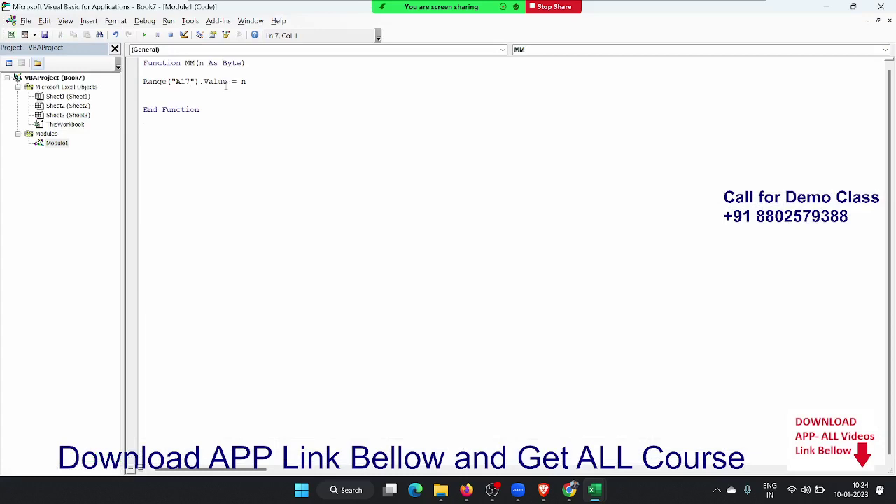
key("alt+F11")
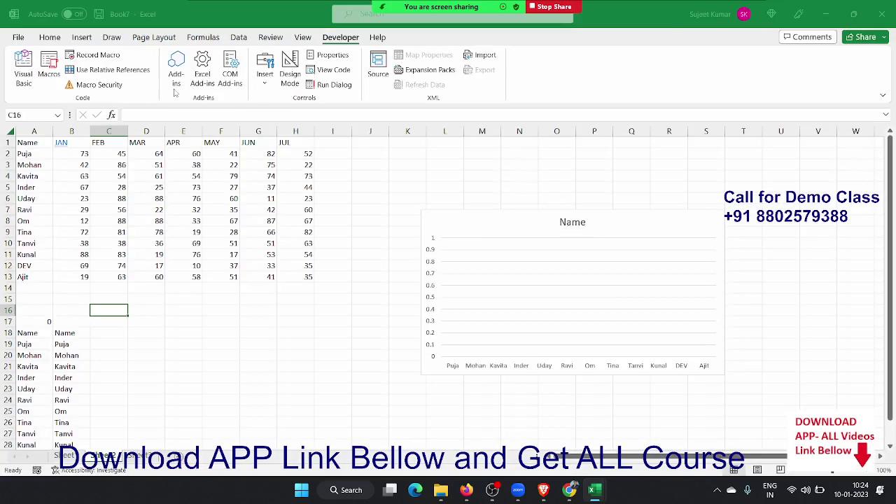
left_click(82, 164)
key("Up")
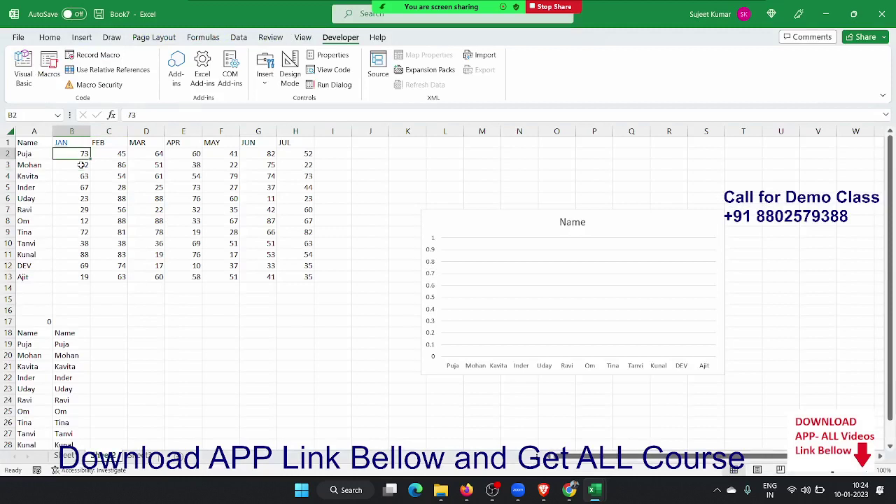
key("Up")
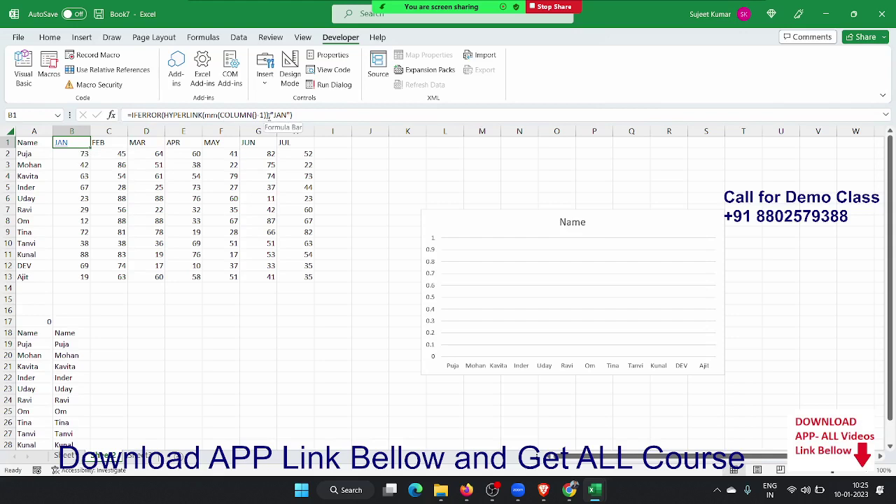
Add "JAN" as the display-text argument of B1's HYPERLINK formula.
left_click(268, 115)
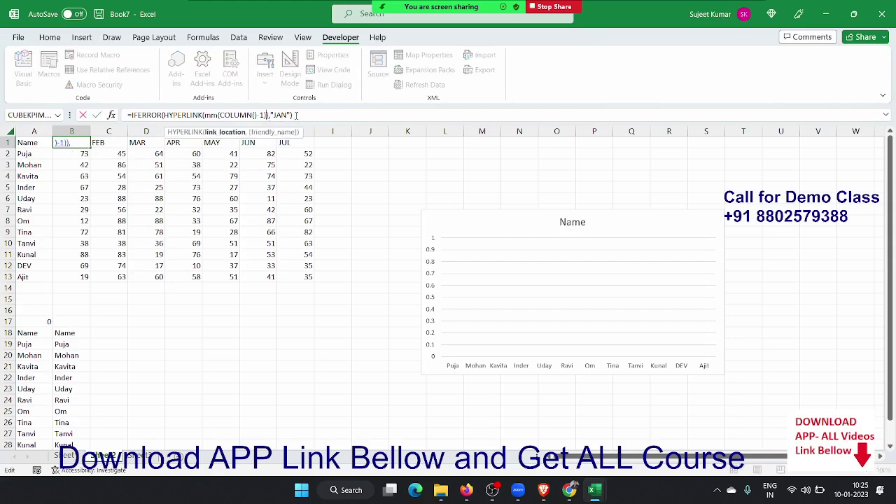
type(",\"J")
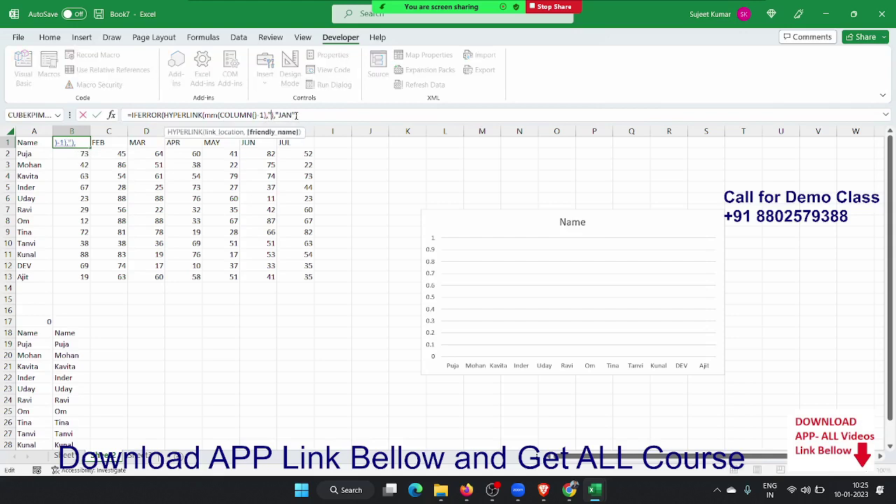
type("AN\"")
key("ctrl+Return")
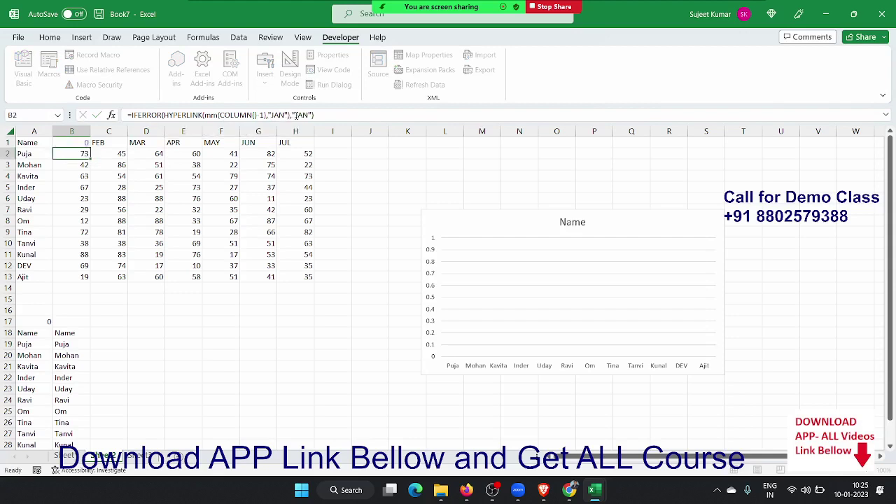
Strip the IFERROR wrapper so B1 reads =HYPERLINK(mm(COLUMN()-1),"JAN").
left_click(316, 114)
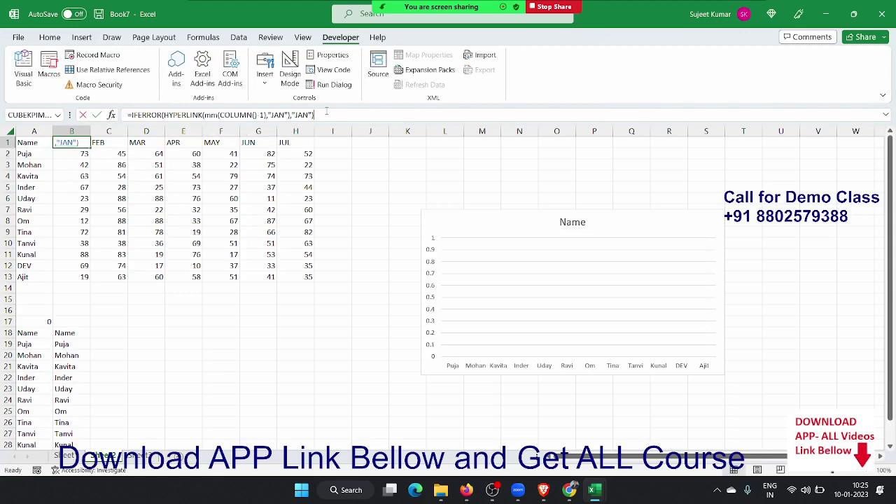
key("BackSpace")
key("BackSpace")
key("BackSpace")
key("BackSpace")
key("BackSpace")
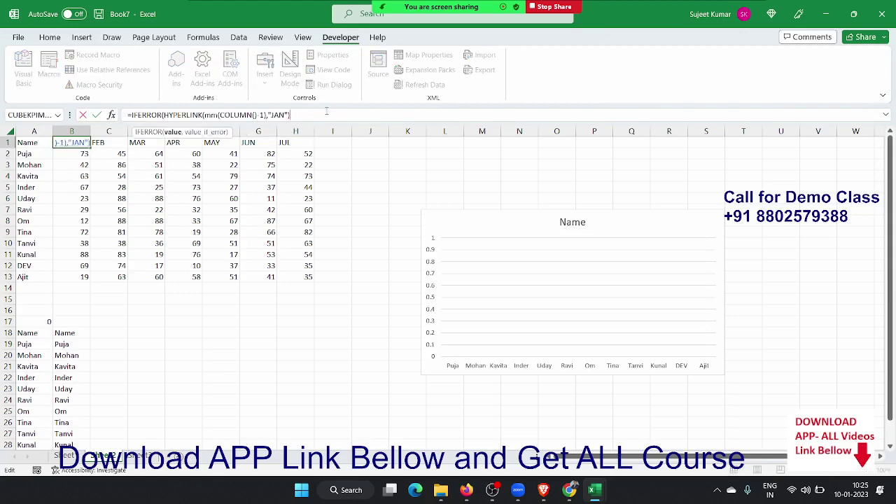
key("Left")
key("Left")
key("Left")
key("Left")
key("Left")
key("Left")
key("Left")
key("Left")
key("Left")
key("Left")
key("Left")
key("Left")
key("Right")
key("Right")
key("Right")
key("Right")
key("Home")
key("Delete")
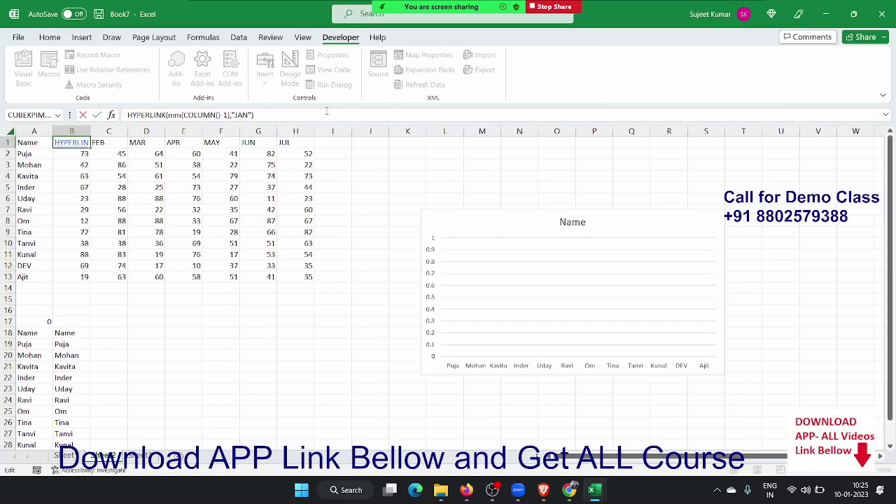
key("Delete")
key("Delete")
key("Delete")
type("=")
key("Return")
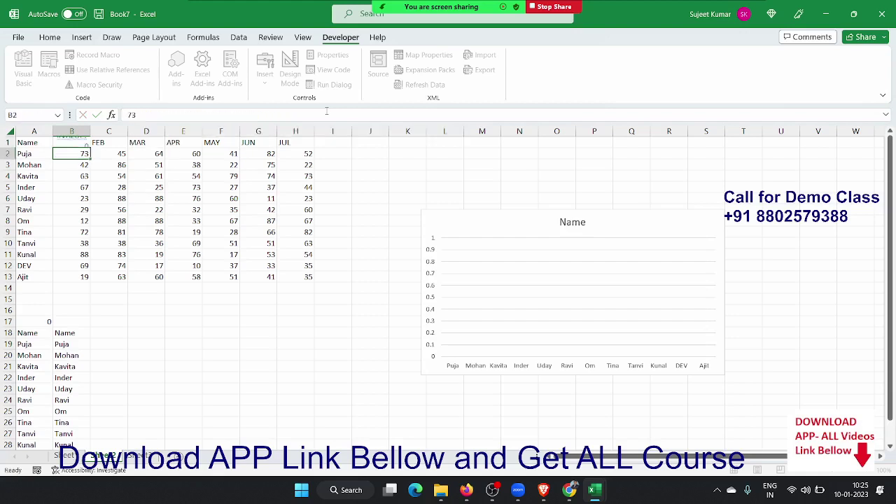
key("Up")
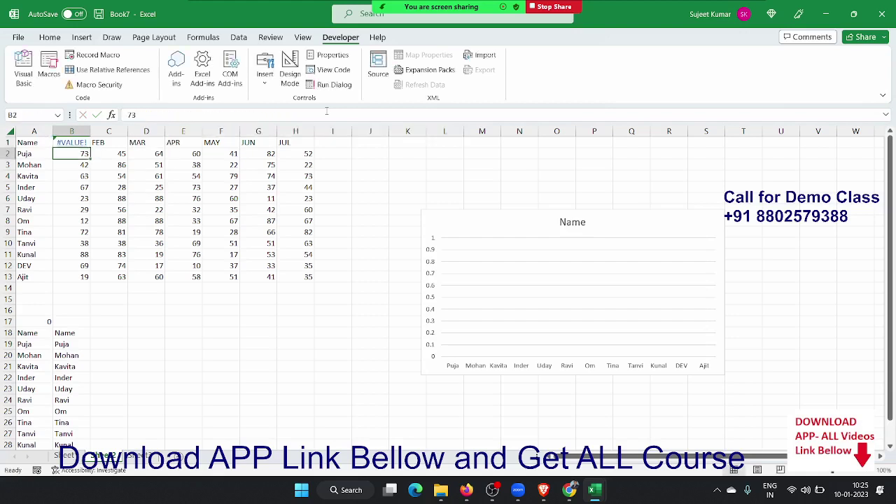
left_click(194, 286)
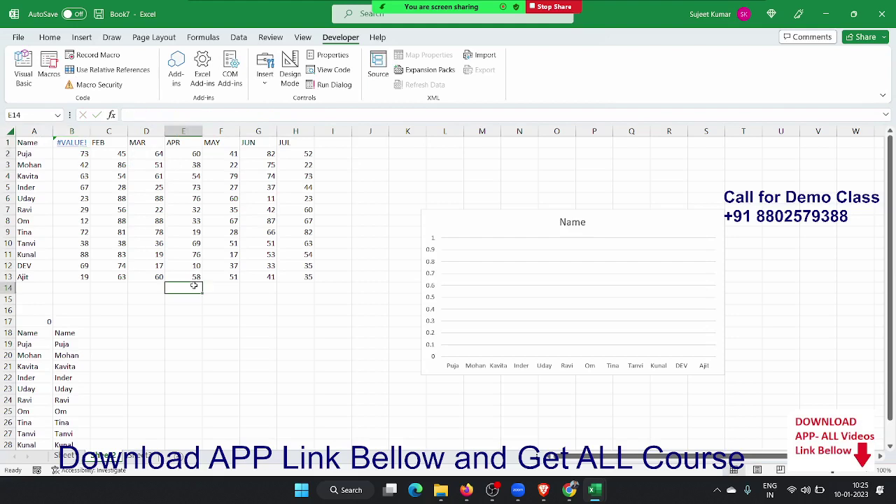
left_click(64, 145)
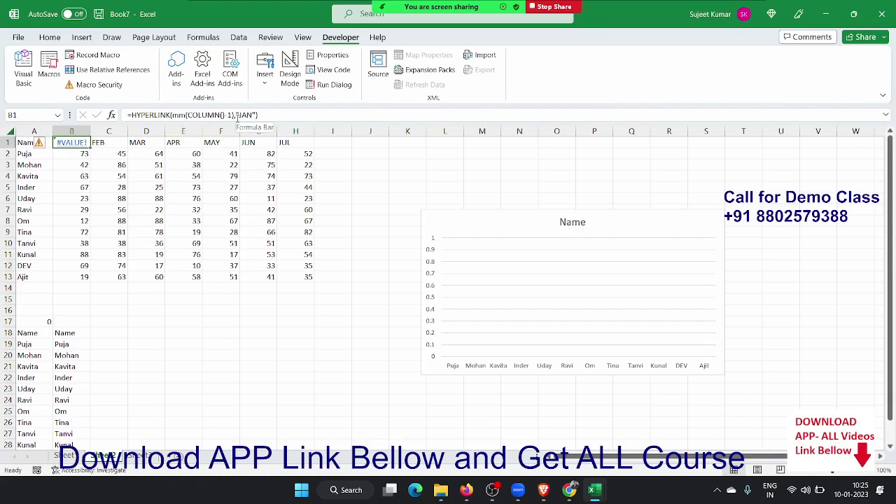
Qualify MM's assignment as Sheet2.Range("A17") in the VBA module.
key("alt+F11")
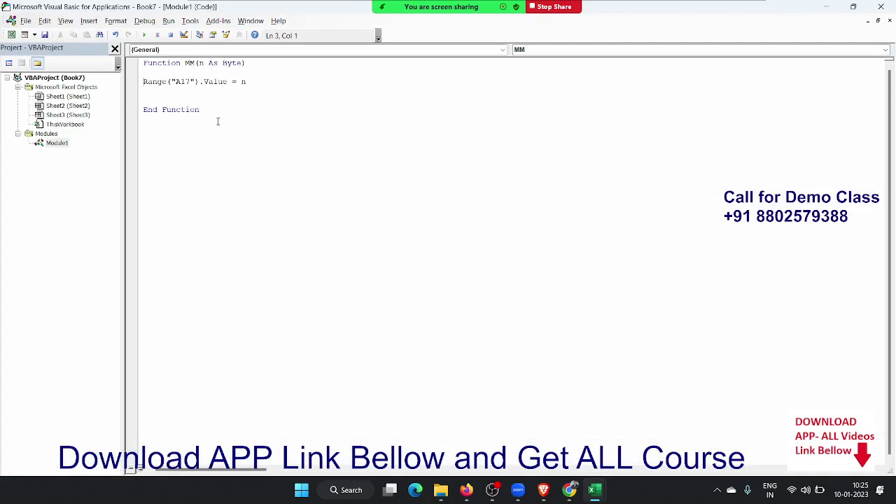
type("sheet")
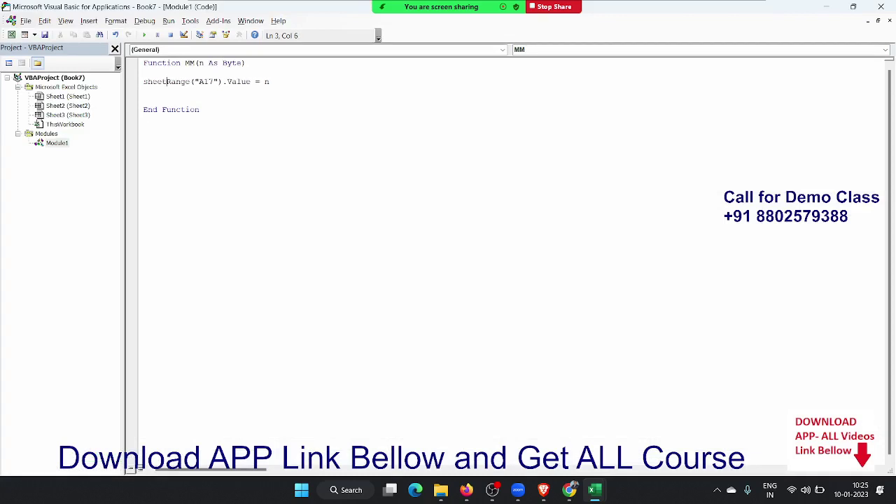
type("2.")
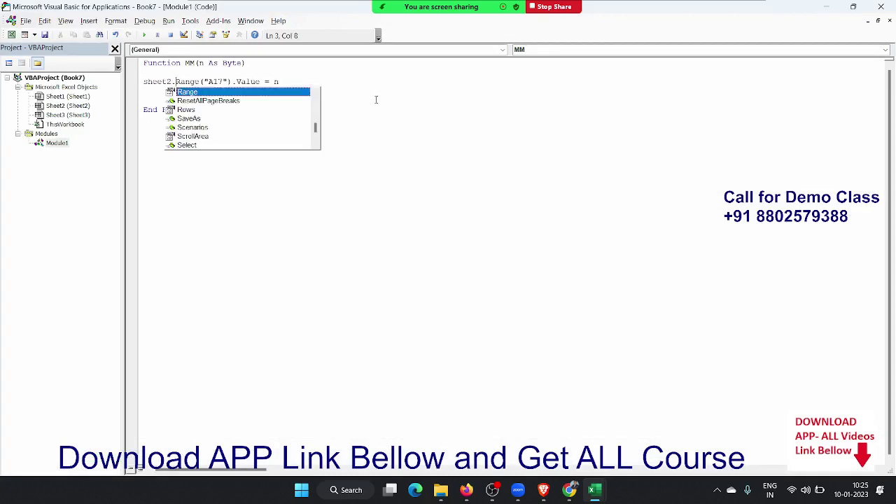
left_click(376, 98)
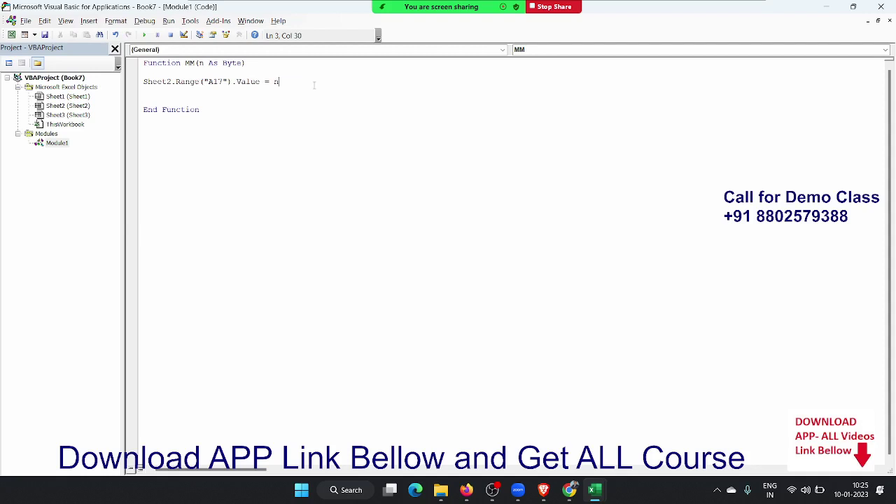
key("alt+F11")
left_click(184, 231)
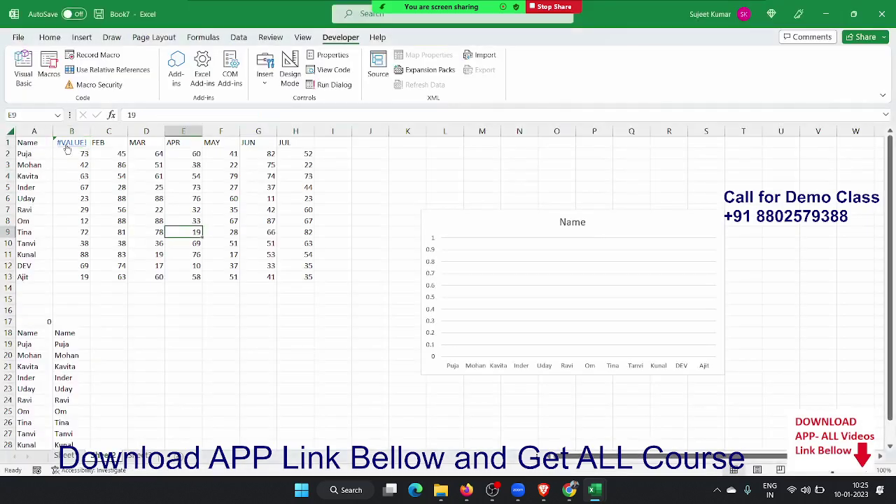
Change MM's assignment to write 1 instead of n, then check B1 on the worksheet.
key("alt+F11")
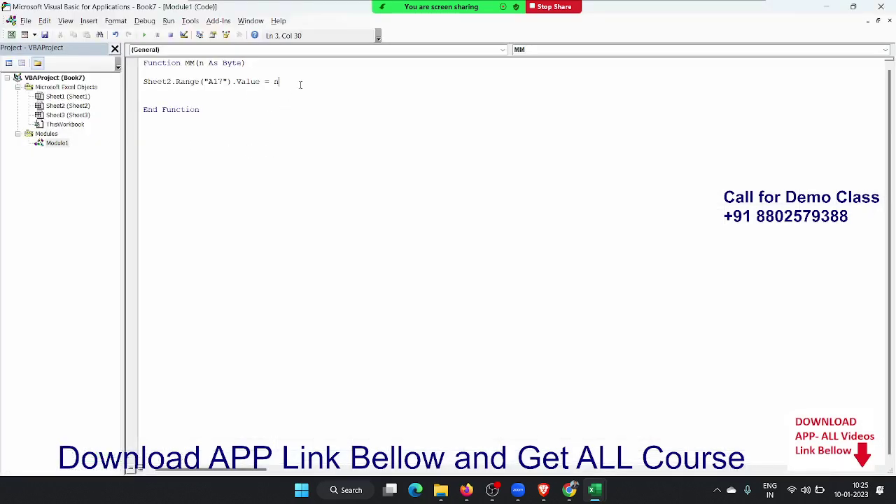
key("BackSpace")
left_click(306, 100)
key("alt+F11")
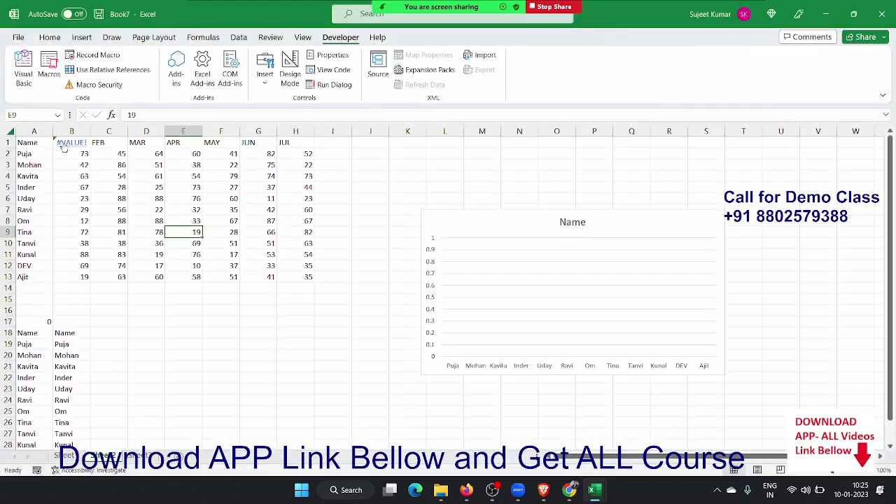
left_click(63, 144)
left_click(76, 208)
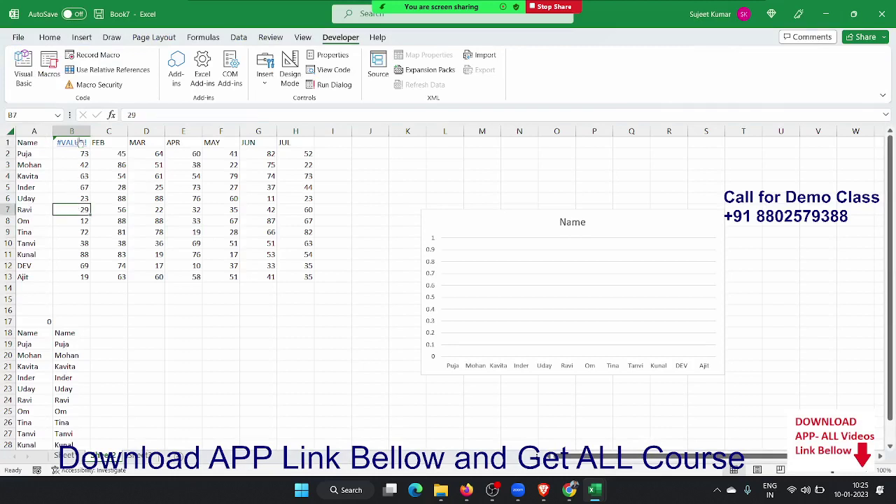
key("alt+F11")
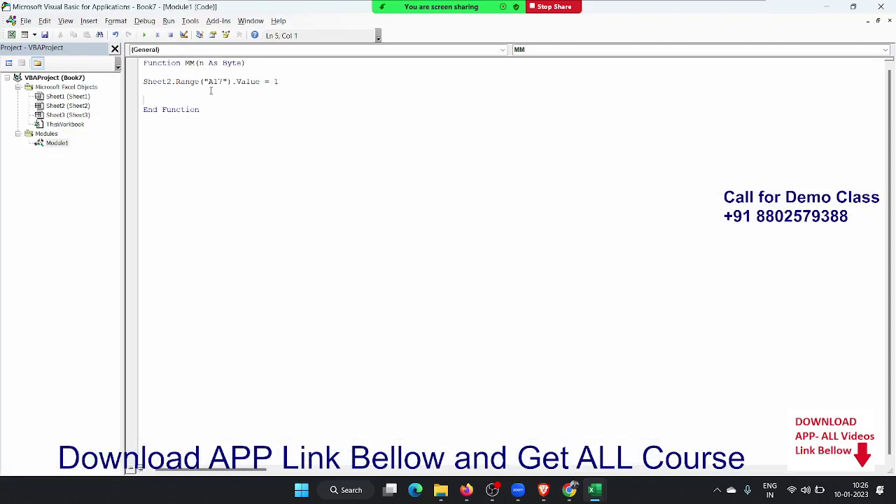
key("alt+F11")
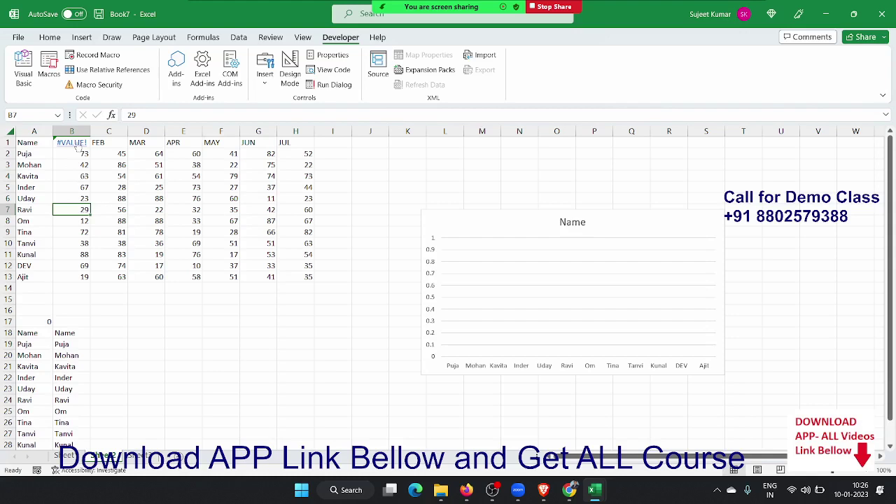
Change B1 to =HYPERLINK(mm(1),"JAN") so pointing at B1 fills the chart with JAN bars.
left_click(88, 155)
key("Up")
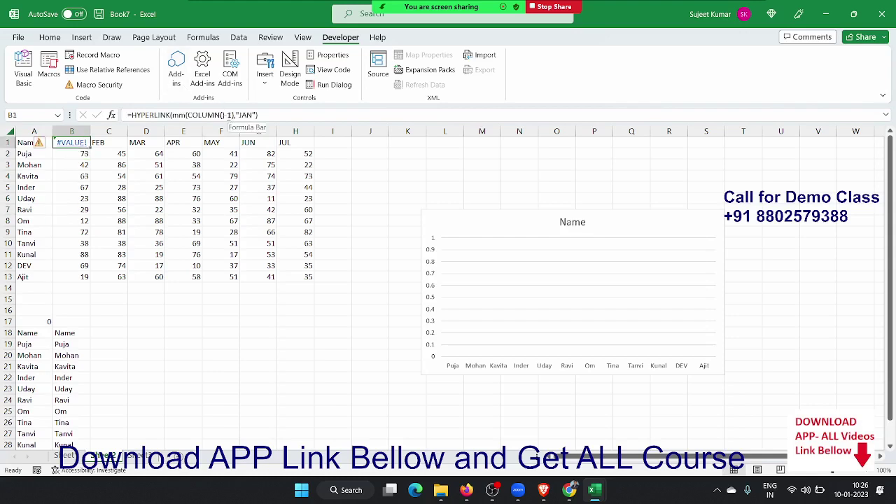
left_click(227, 115)
key("BackSpace")
key("BackSpace")
key("BackSpace")
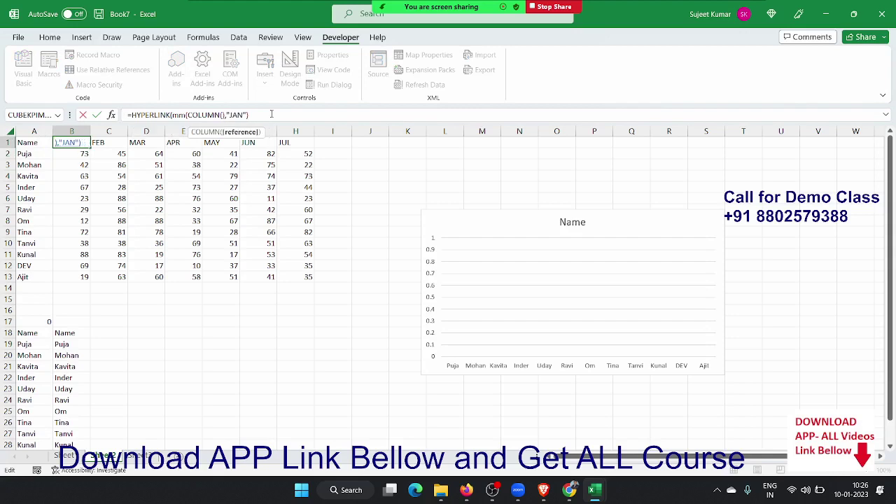
key("BackSpace")
key("BackSpace")
key("BackSpace")
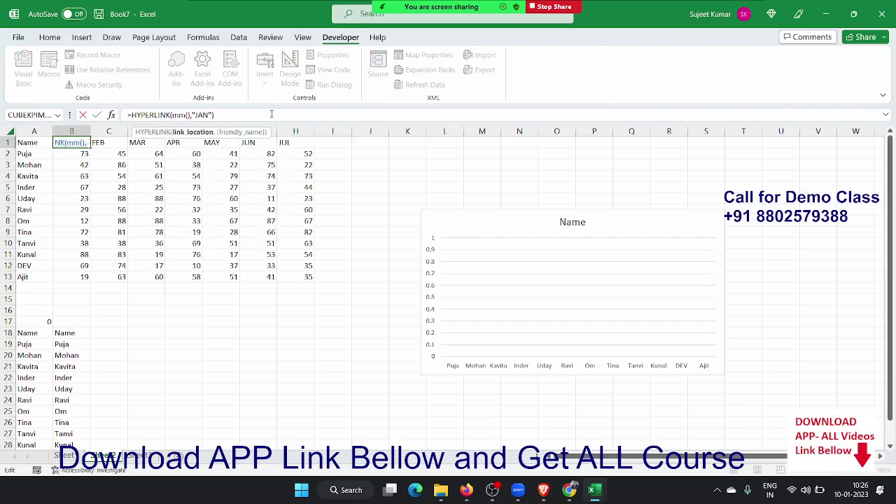
type("1")
key("Return")
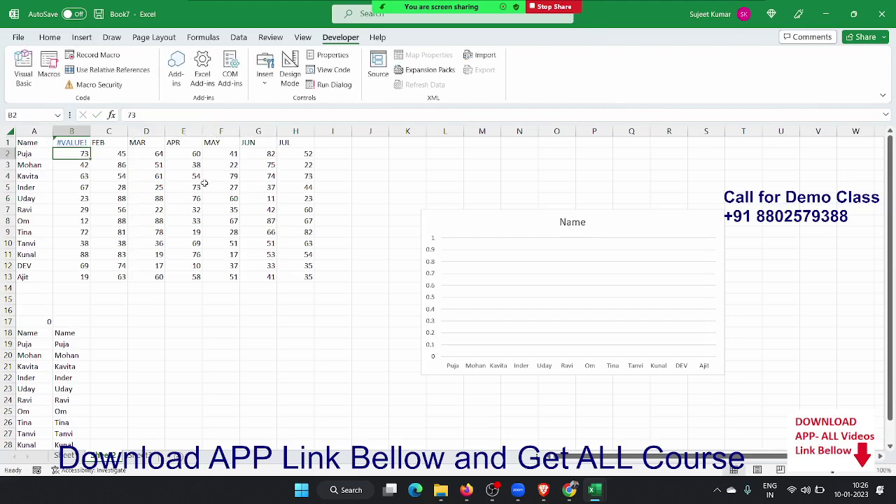
mouse_move(79, 142)
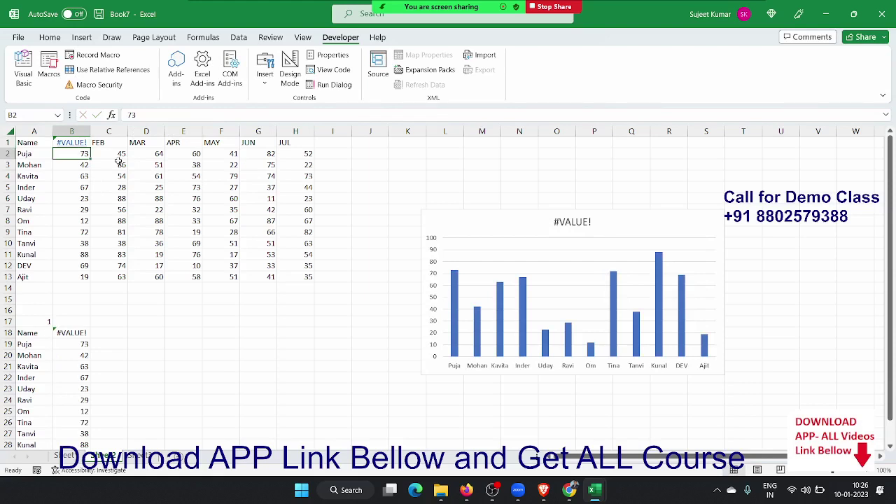
key("Up")
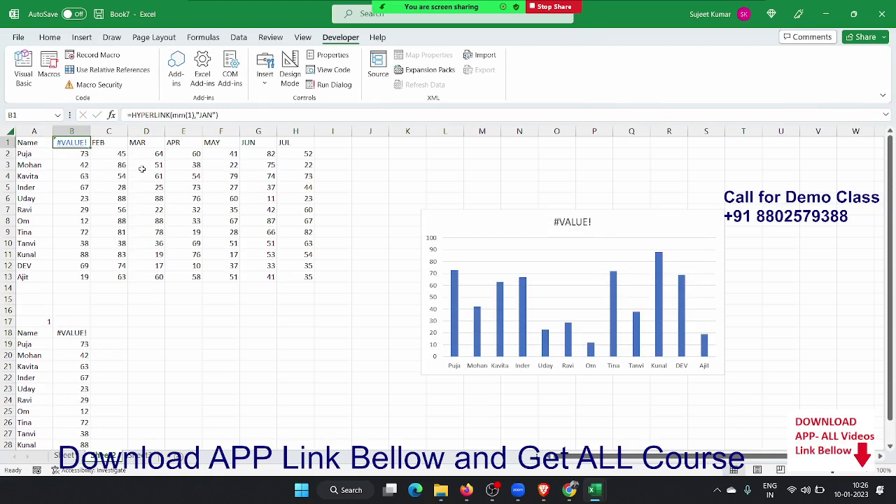
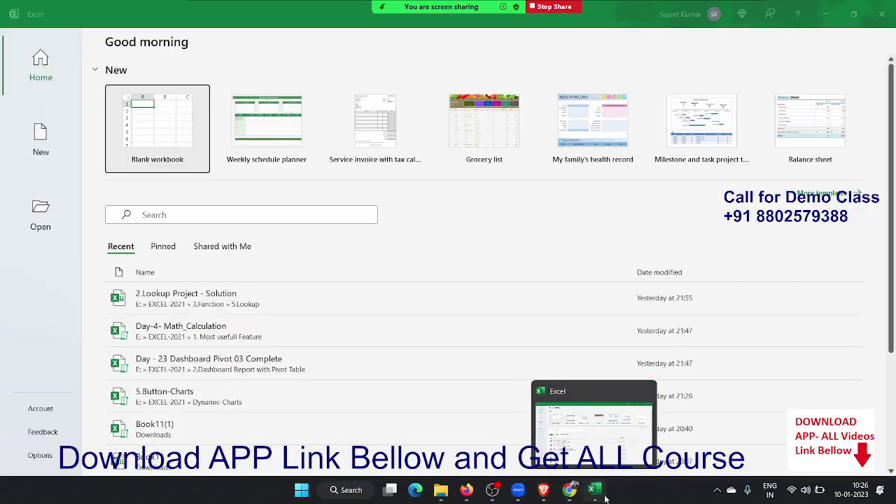
Reopen the recovered Book7 workbook from Document Recovery and bring up the save options.
left_click(172, 137)
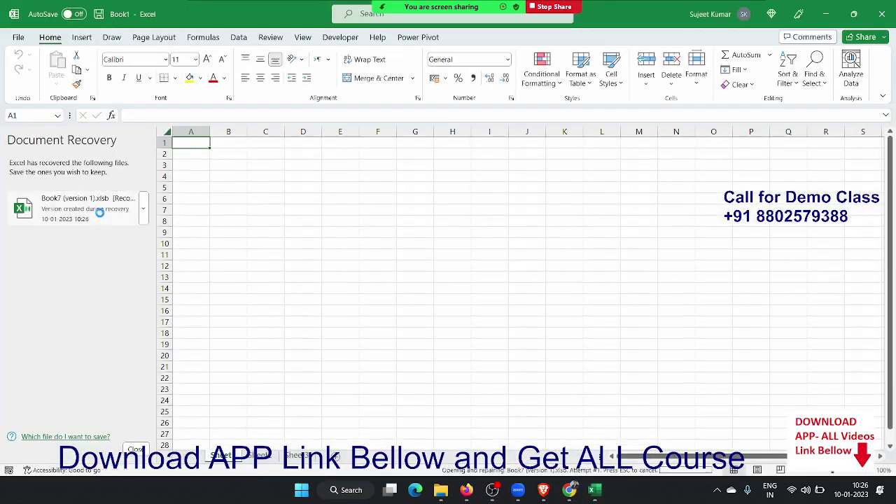
left_click(98, 206)
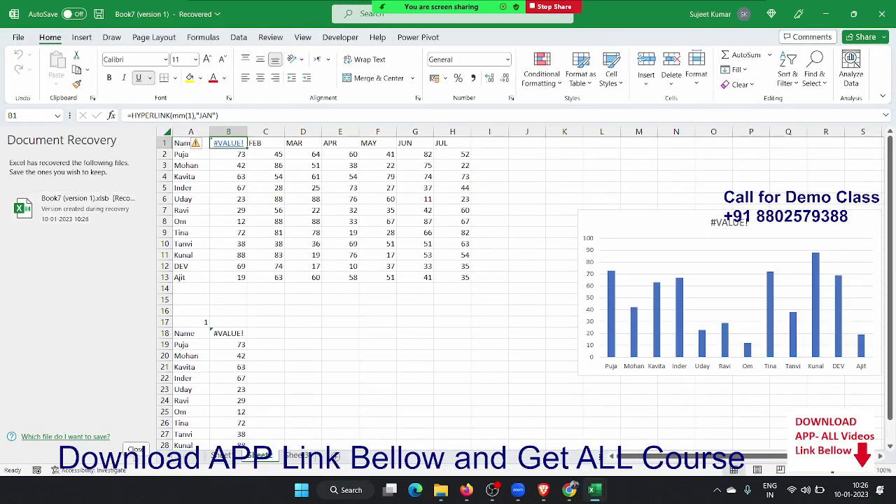
left_click(135, 449)
left_click(204, 382)
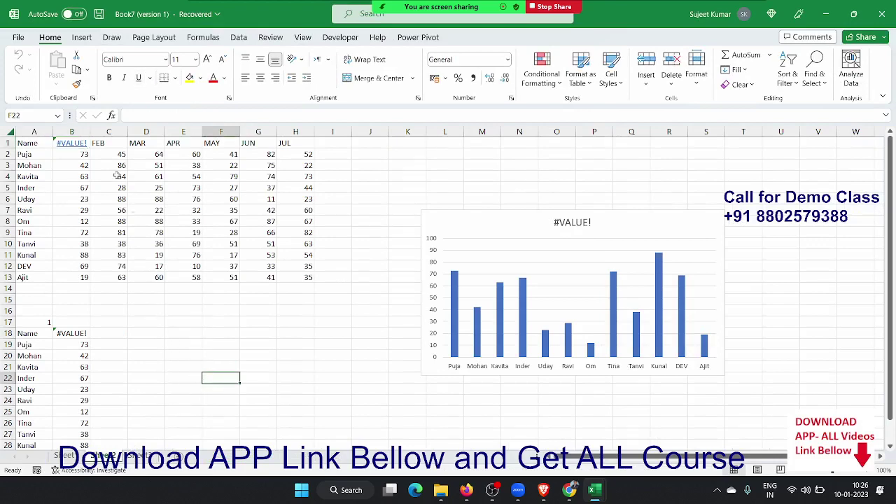
key("ctrl+s")
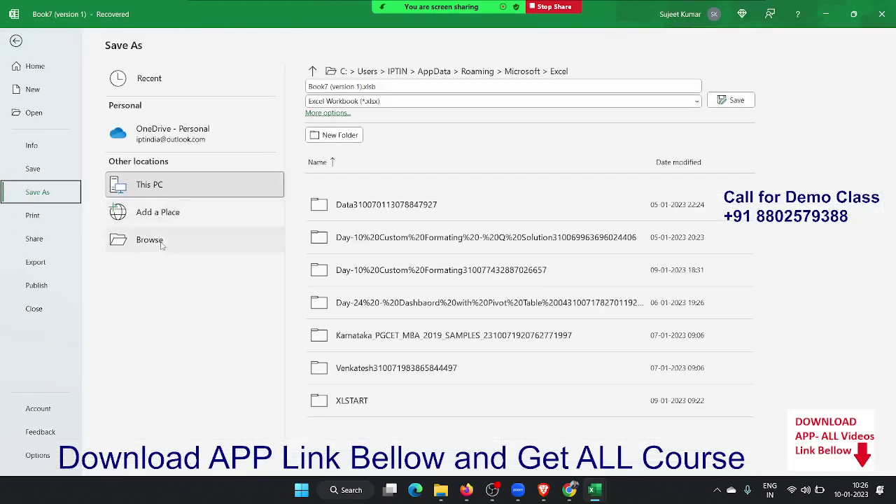
Save the workbook as an Excel Macro-Enabled Workbook with the file name Event.
left_click(161, 241)
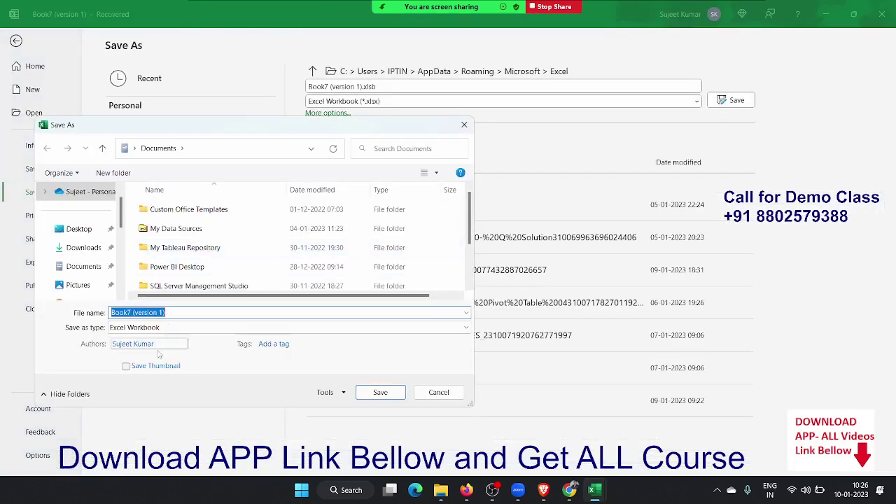
left_click(143, 329)
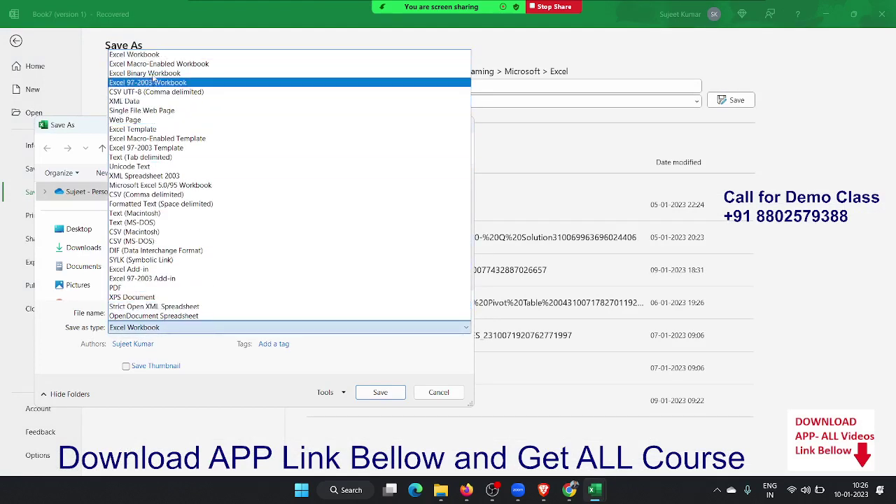
left_click(155, 64)
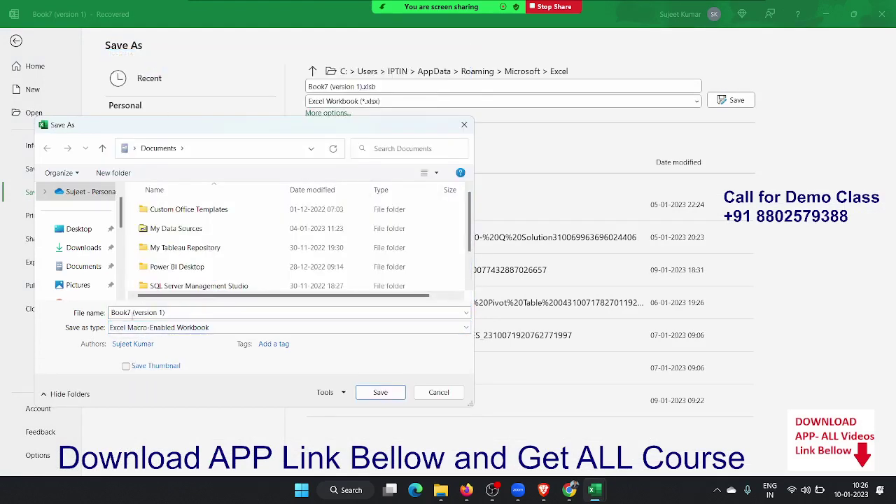
double_click(131, 314)
left_click(132, 313)
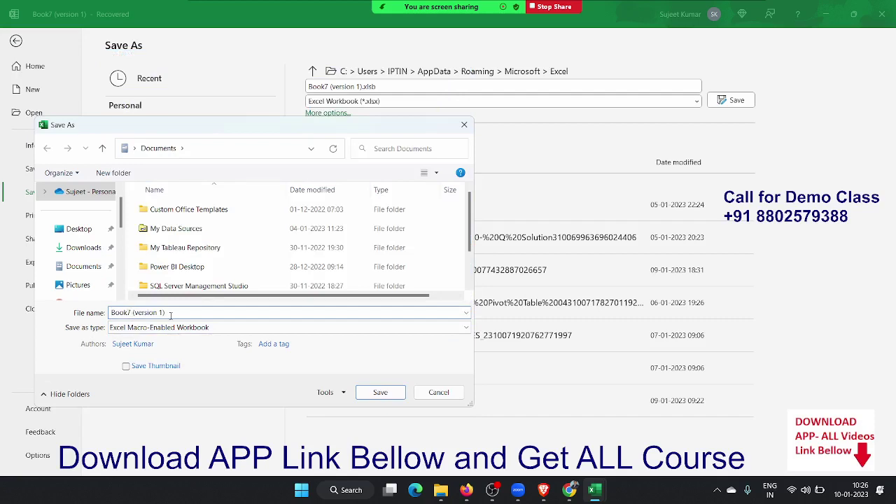
left_click_drag(170, 316, 30, 311)
type("Event")
left_click(398, 394)
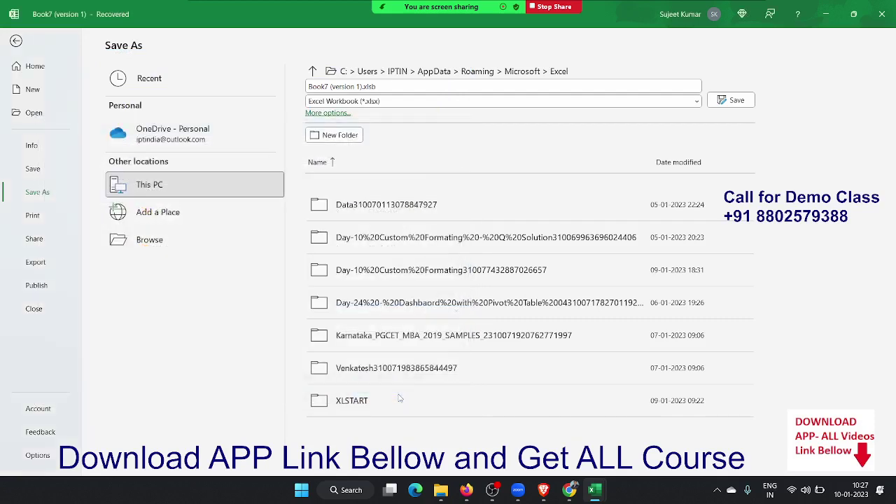
left_click(293, 344)
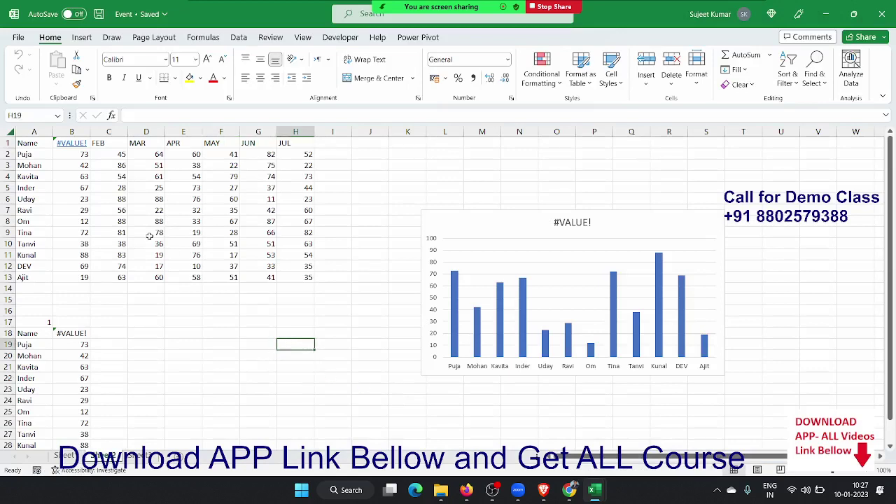
In the VBA editor, change Sheet2.Range("A17").Value = 1 to Value = n in MM.
left_click(85, 175)
key("alt+Tab")
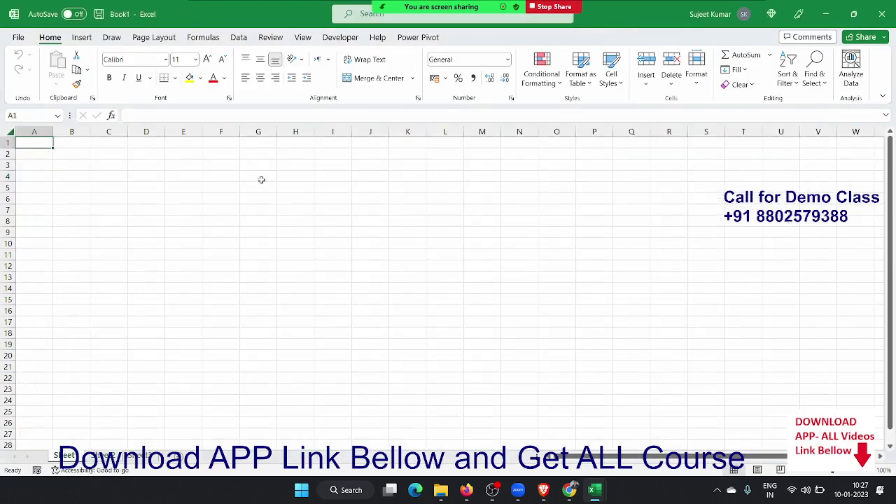
key("alt+Tab")
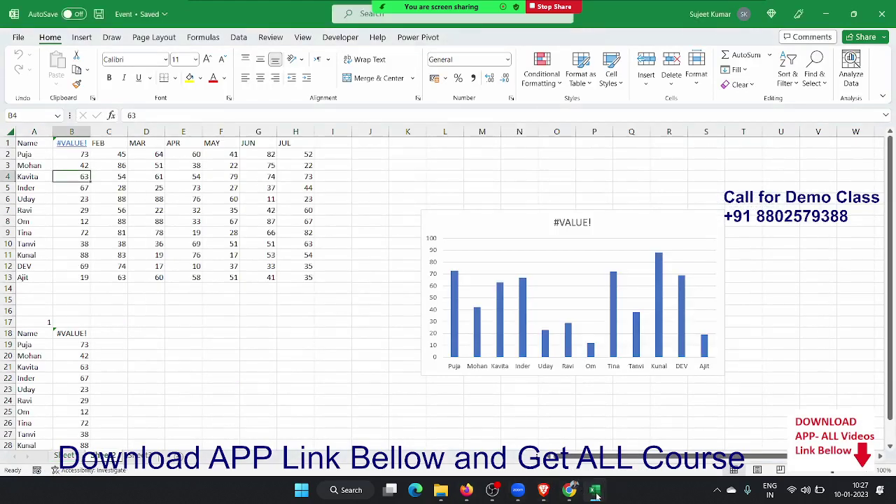
left_click(341, 37)
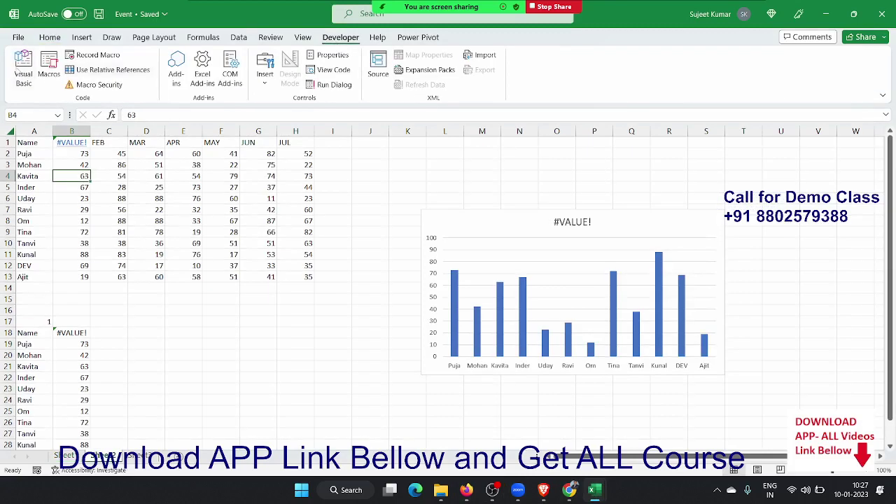
left_click(17, 77)
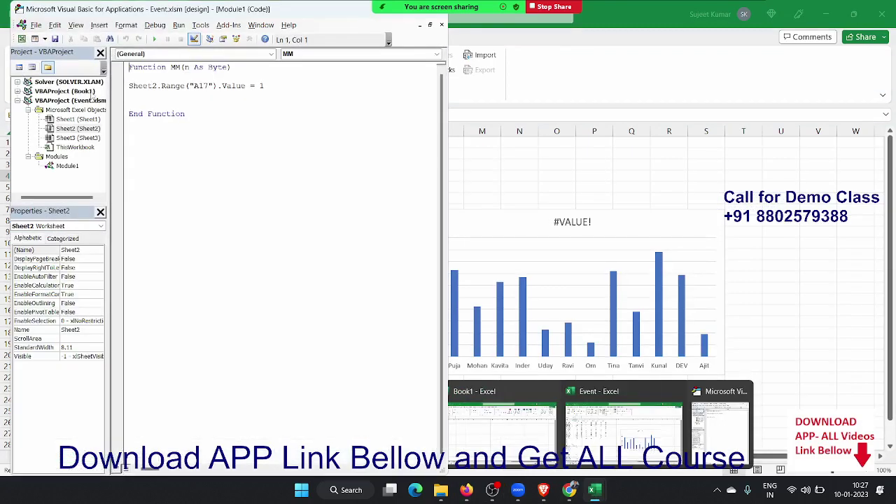
double_click(260, 86)
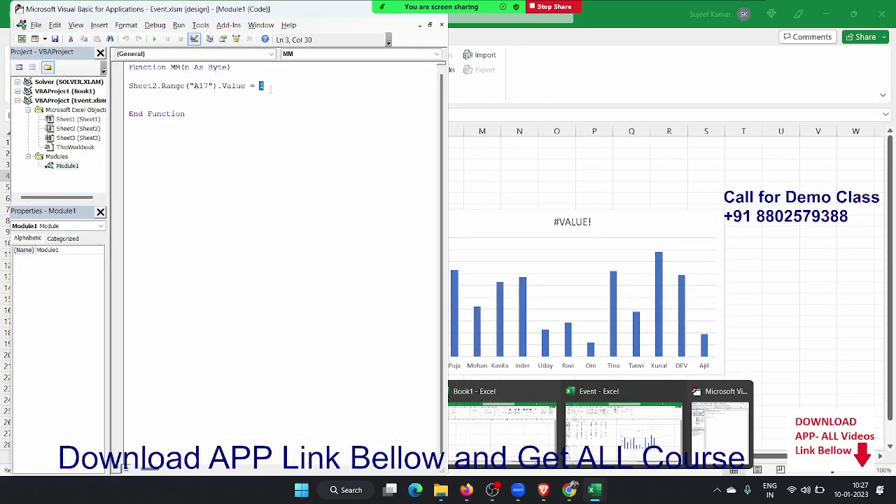
type("n")
left_click(497, 167)
Check the month header cells, then enter 0 in cell A17.
left_click(94, 176)
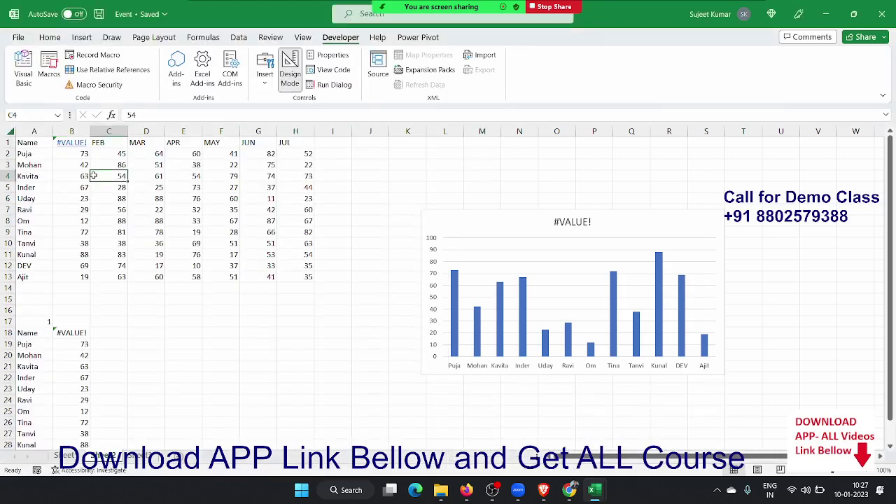
left_click(89, 175)
key("Up")
key("Up")
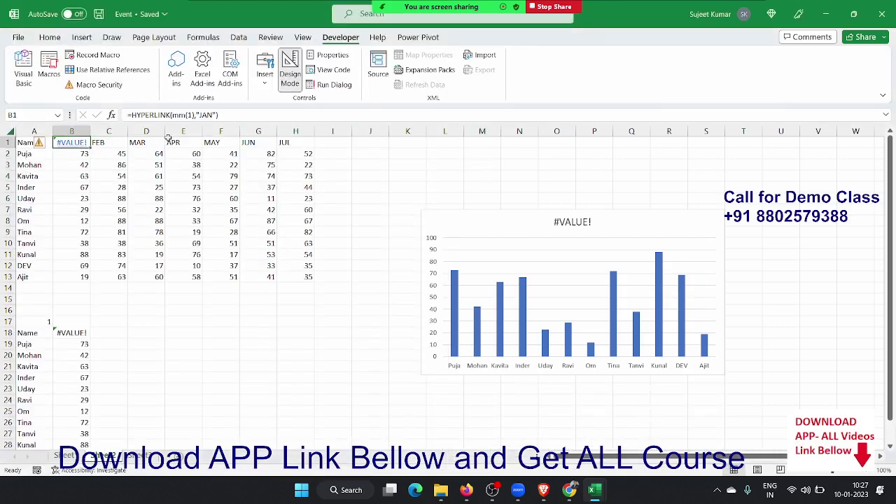
left_click(117, 189)
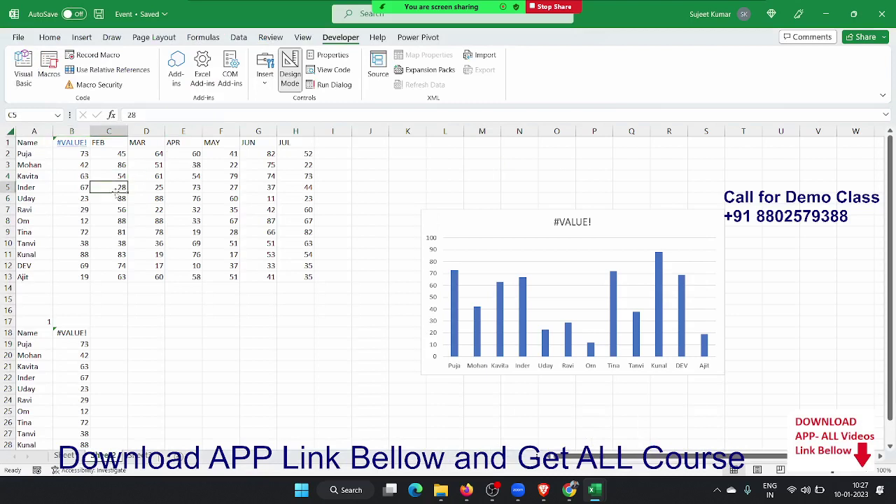
left_click(32, 323)
type("0")
key("Return")
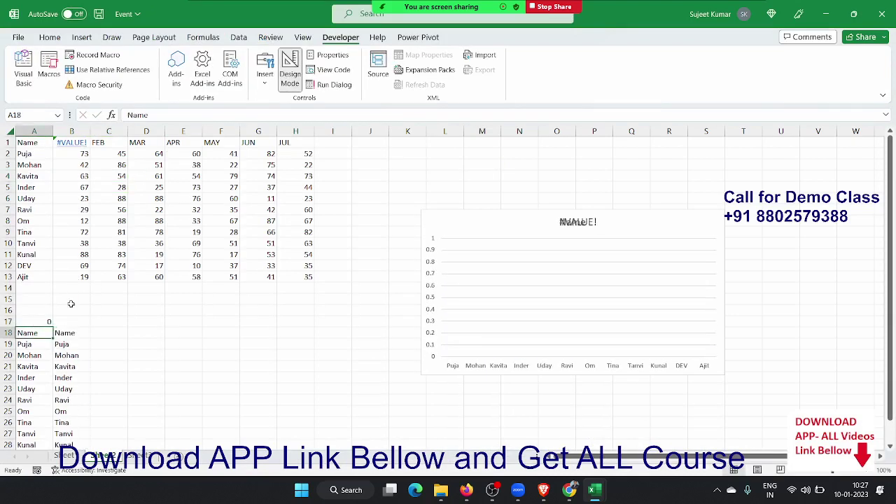
left_click(108, 288)
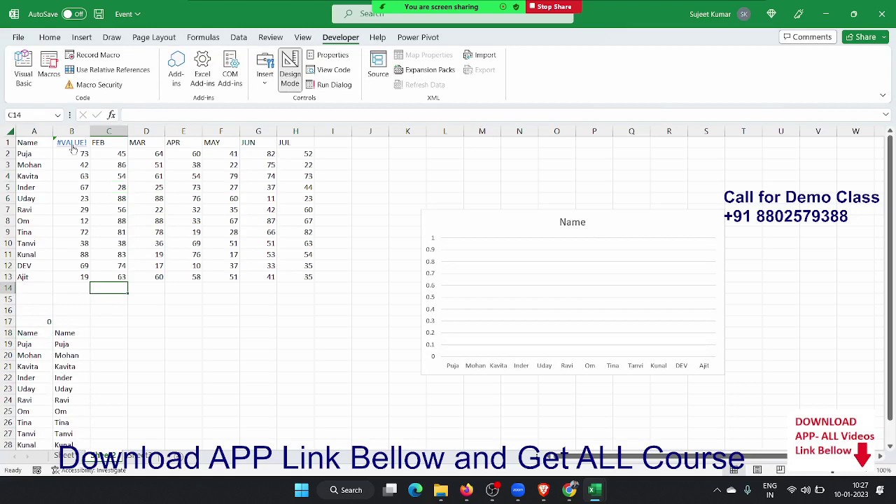
Toggle Design Mode twice, dismissing the macros-disabled warnings, and select the table A1:H13.
left_click(104, 207)
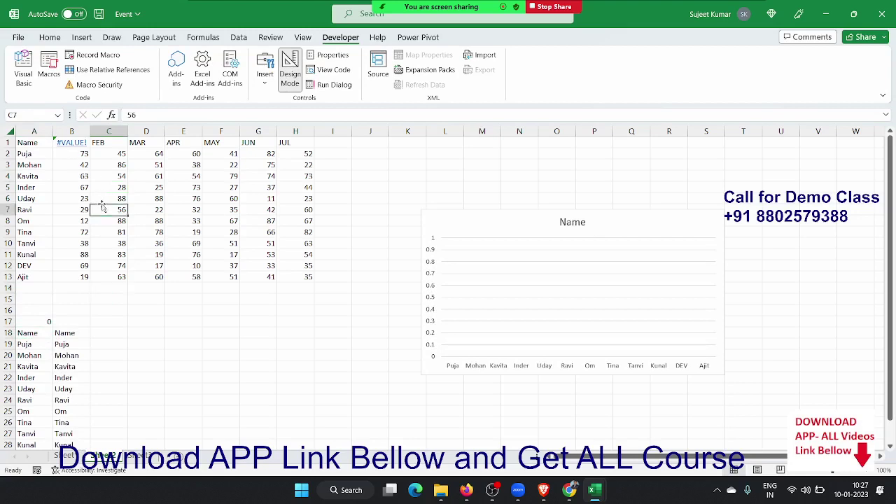
left_click(71, 166)
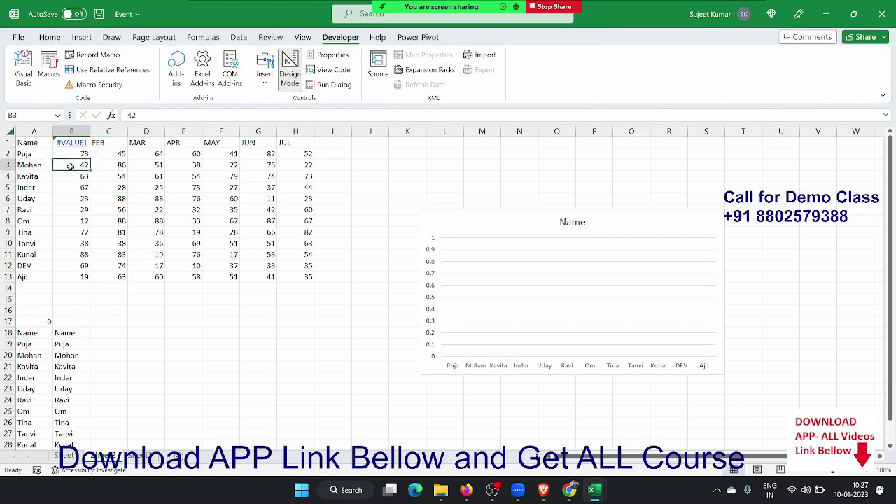
key("Up")
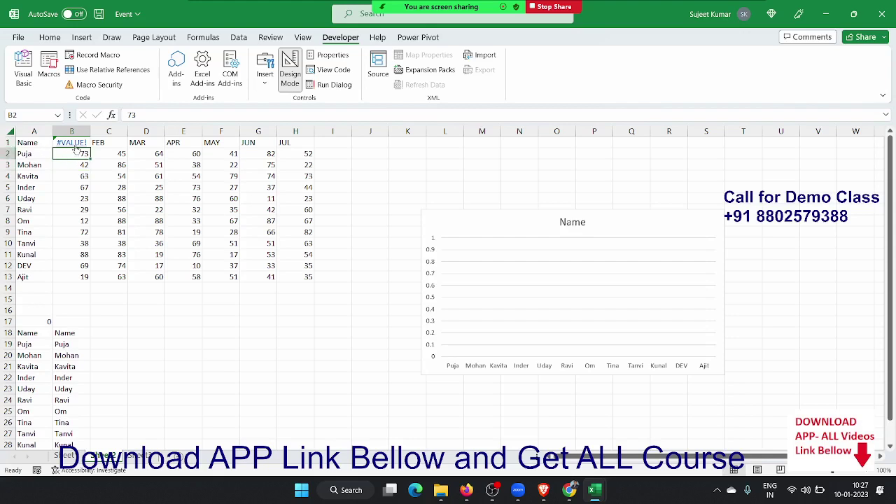
left_click(75, 145)
left_click(148, 208)
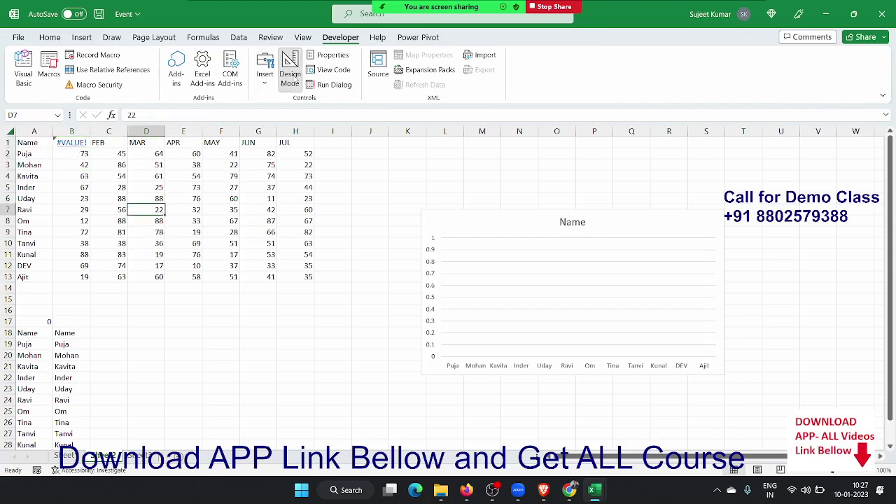
left_click(290, 75)
left_click(427, 274)
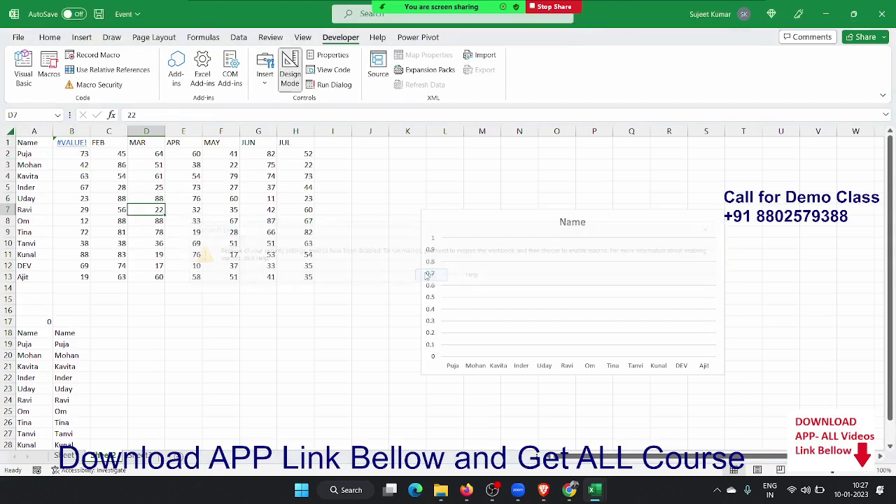
left_click(258, 221)
left_click(289, 88)
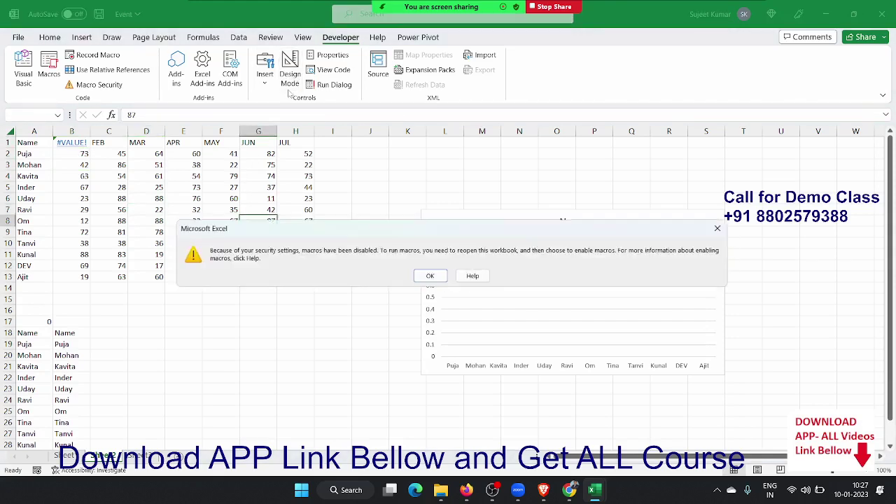
left_click(428, 276)
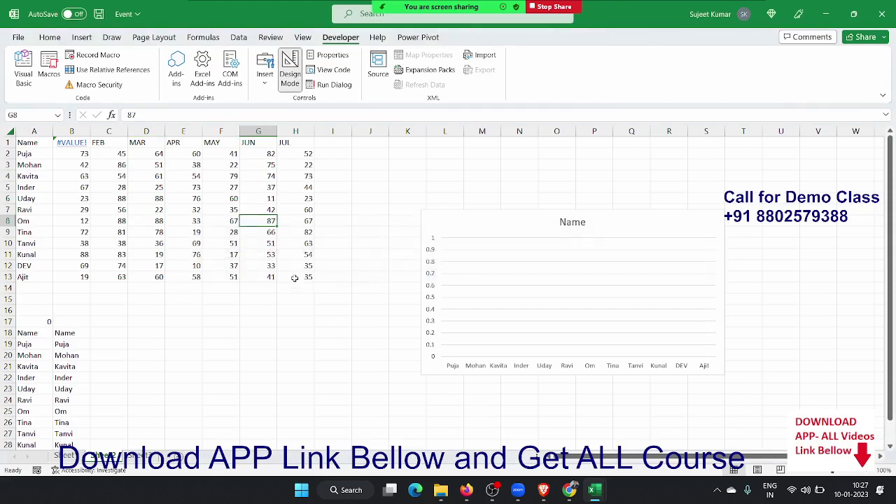
left_click_drag(295, 278, 28, 143)
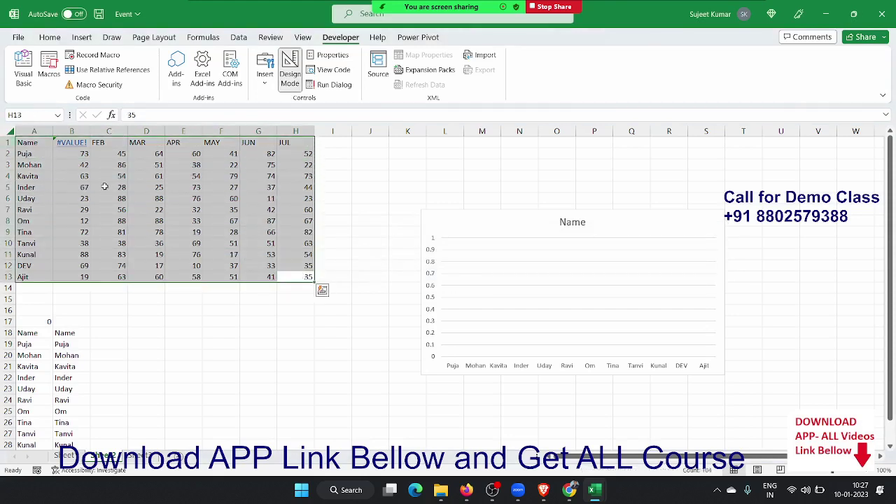
Paste a copy of the marks table at A1 of a new blank workbook.
key("ctrl+c")
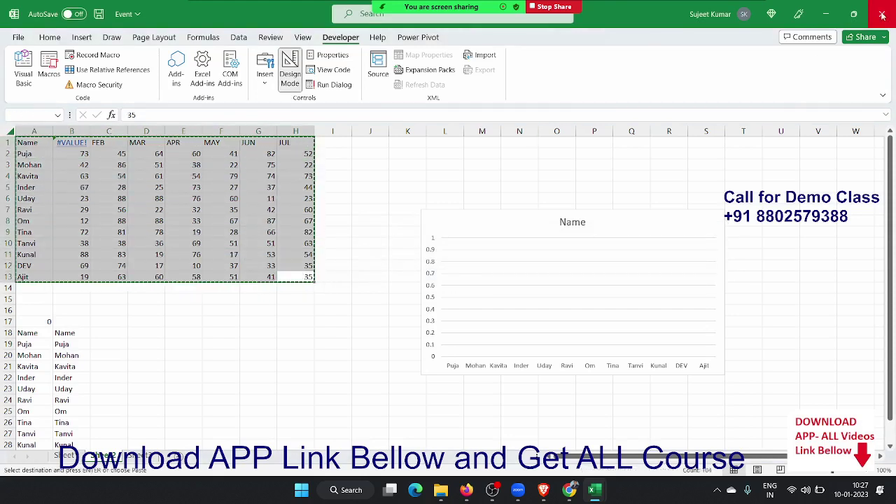
left_click(882, 14)
key("Escape")
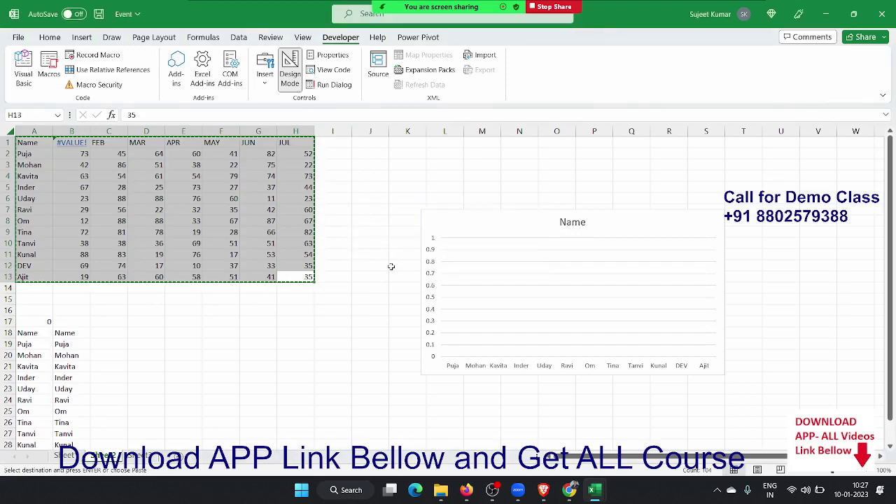
key("ctrl+n")
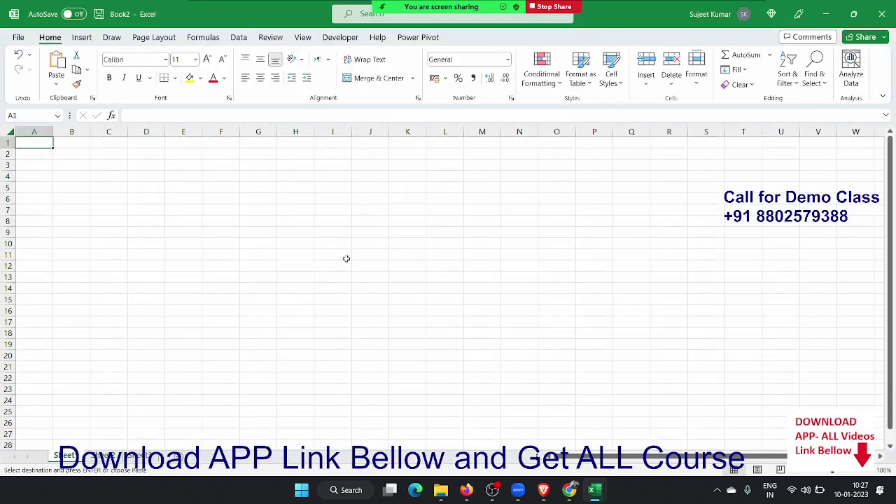
key("ctrl+v")
Copy the A18:B30 name list block from the Event workbook.
key("alt+Tab")
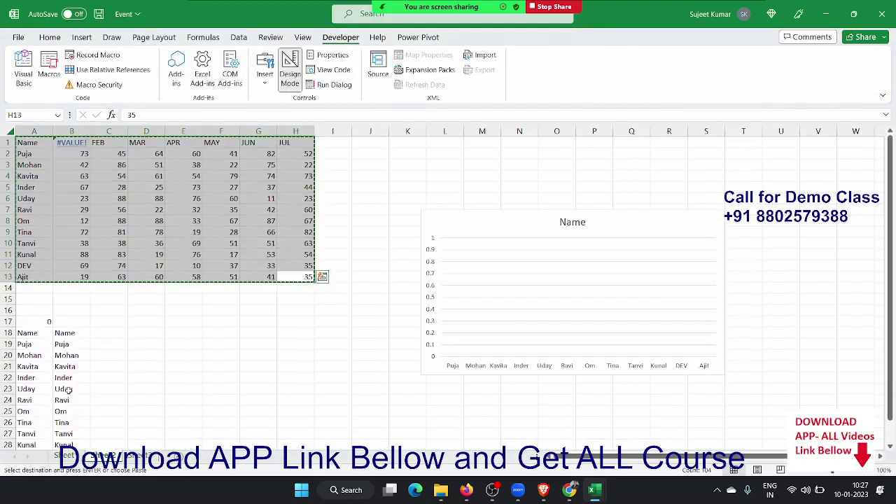
left_click_drag(27, 332, 70, 444)
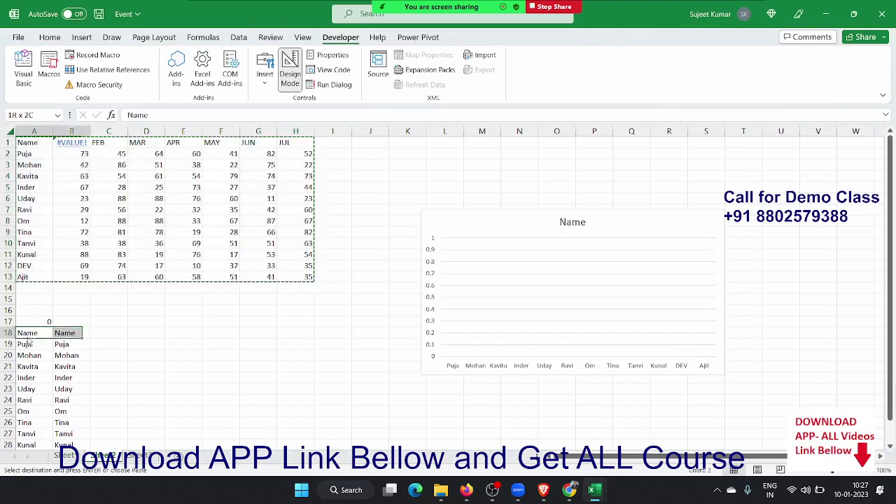
key("ctrl+c")
Paste the name list block at A18 in Book2 and confirm B19's OFFSET formula.
key("alt+Tab")
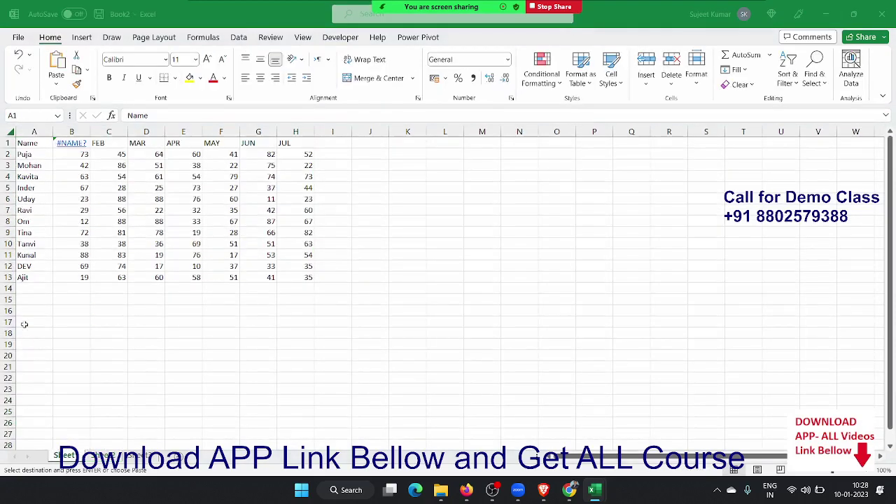
left_click(33, 332)
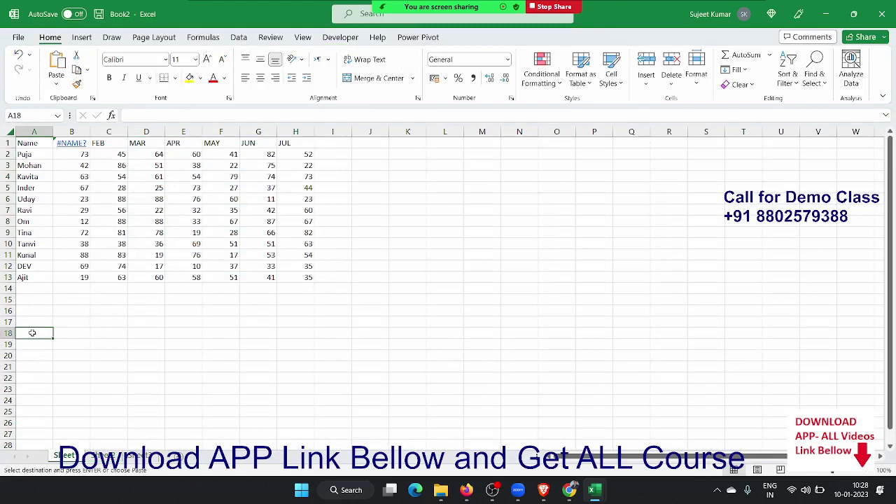
key("ctrl+v")
left_click(78, 345)
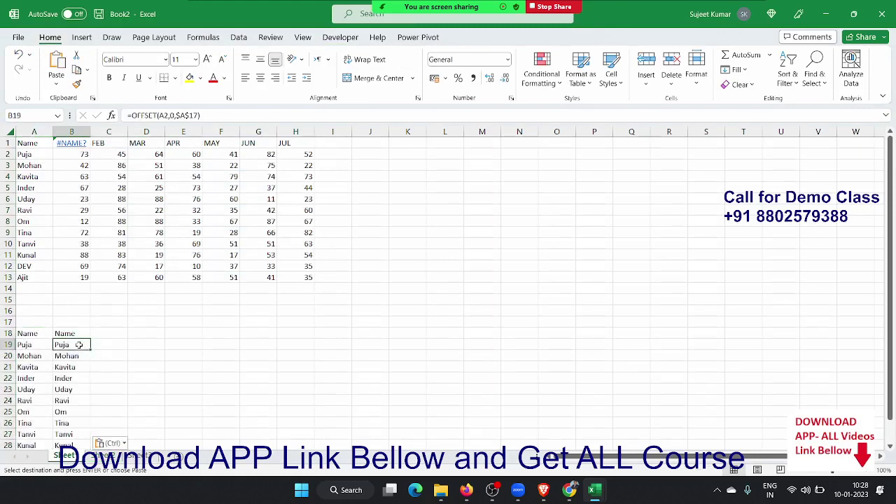
left_click(190, 115)
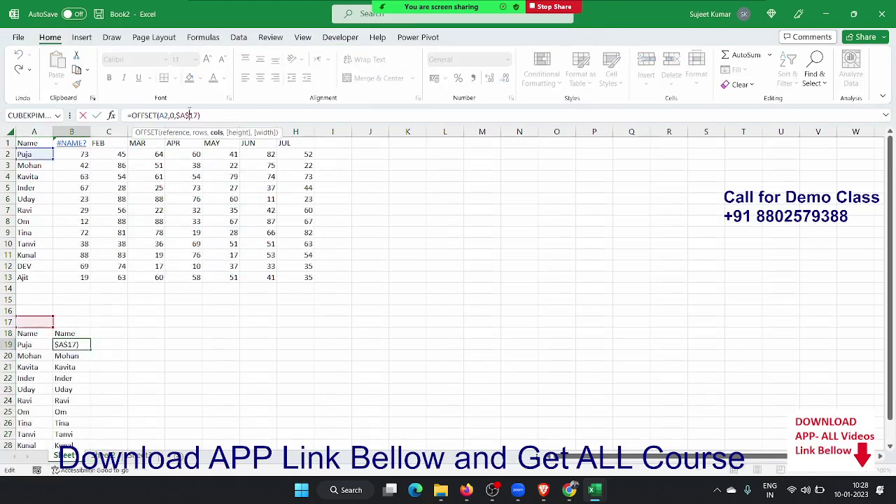
key("Return")
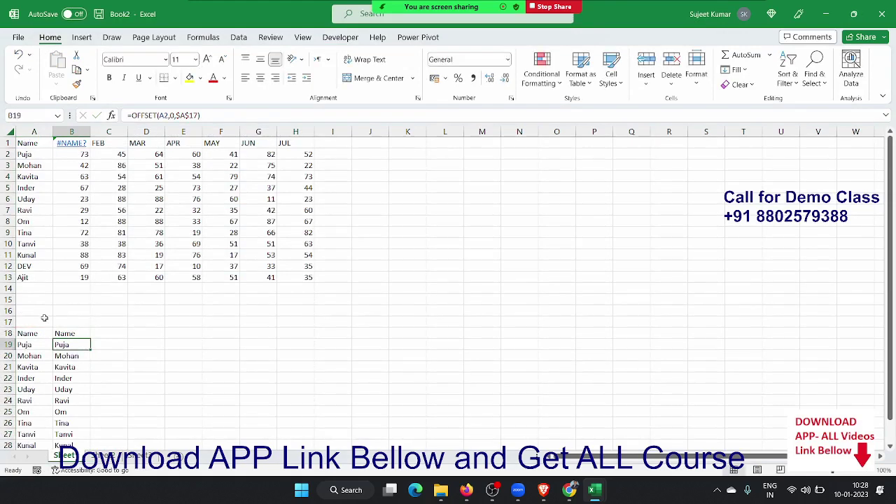
Enter 1 in cell A17 of Book2.
left_click(43, 320)
type("1")
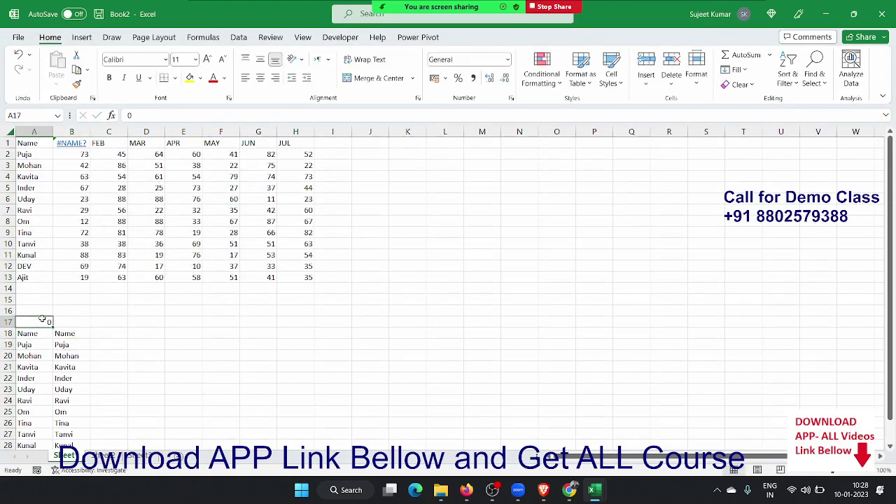
key("Return")
left_click(43, 320)
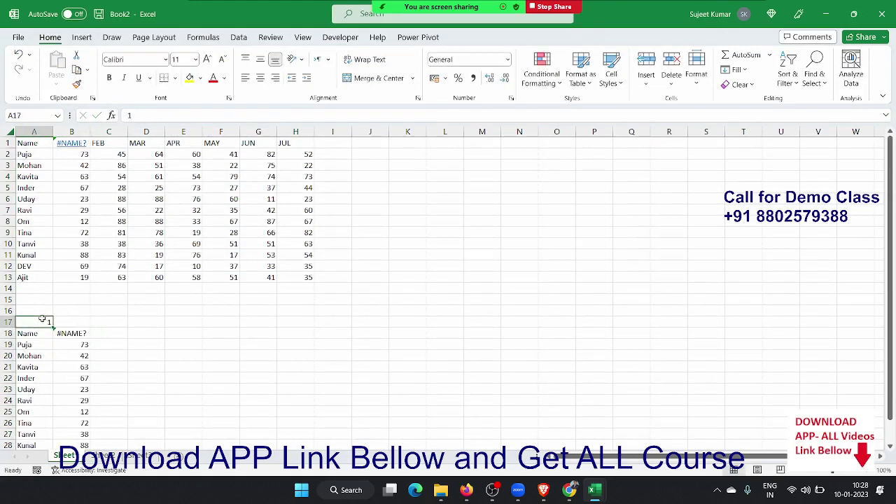
left_click(29, 336)
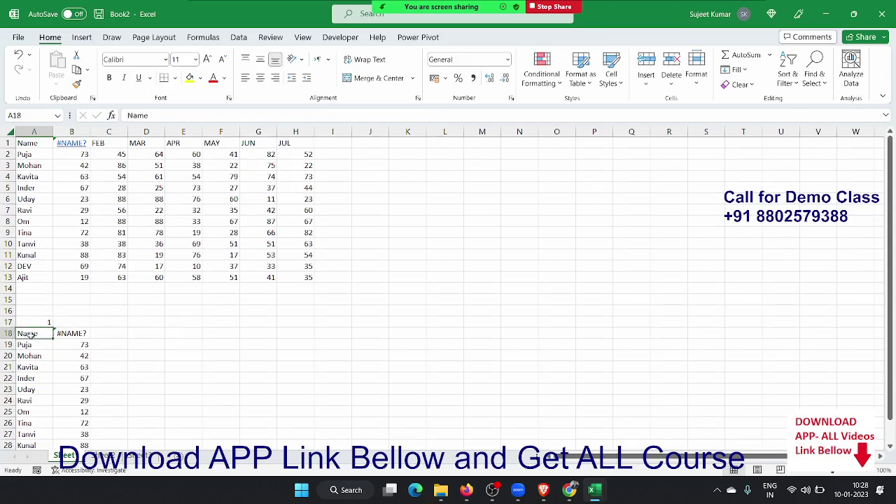
scroll(134, 315, "down", 3)
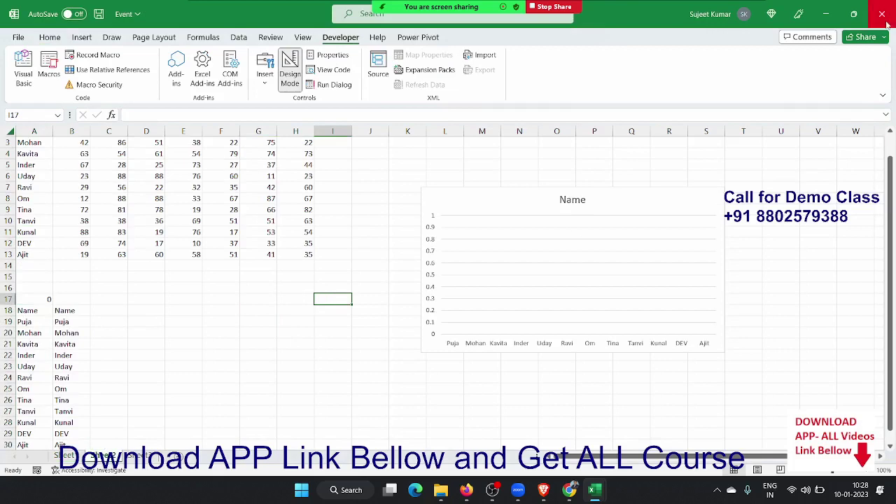
Close the Event workbook without saving its changes.
left_click(884, 20)
left_click(440, 256)
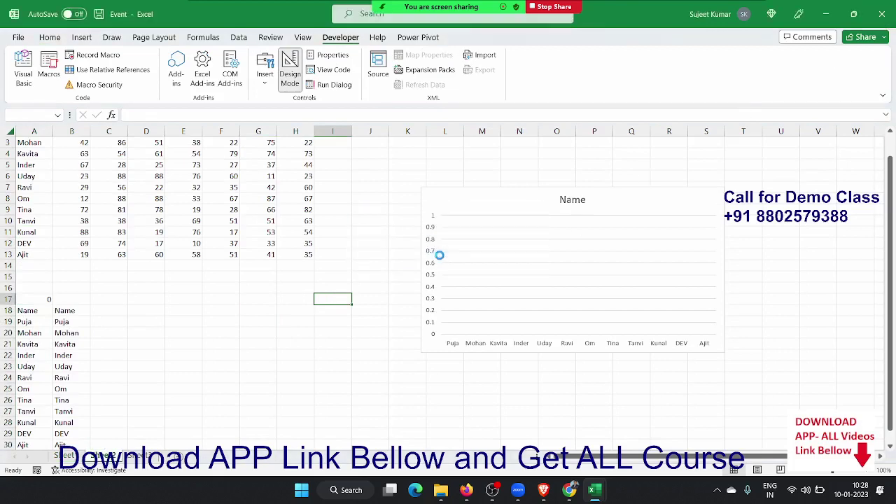
left_click(341, 37)
Insert a new code module in the VBA editor and maximise its window.
left_click(30, 78)
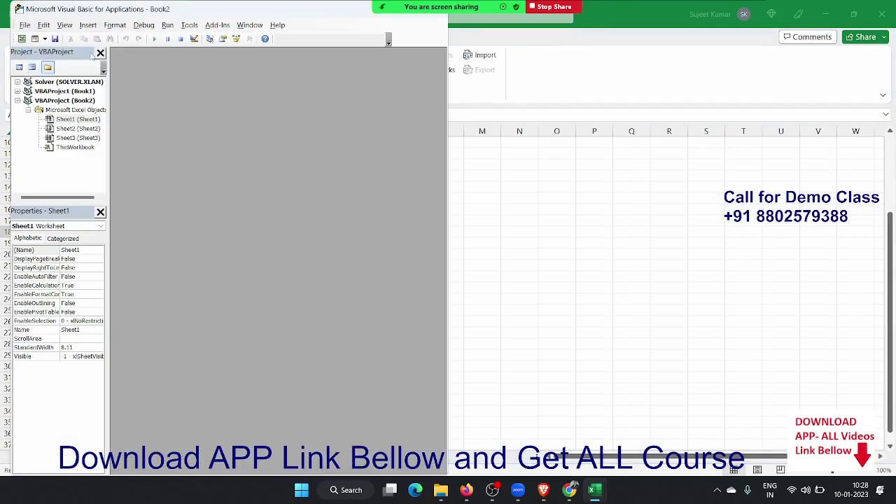
left_click(88, 24)
left_click(96, 61)
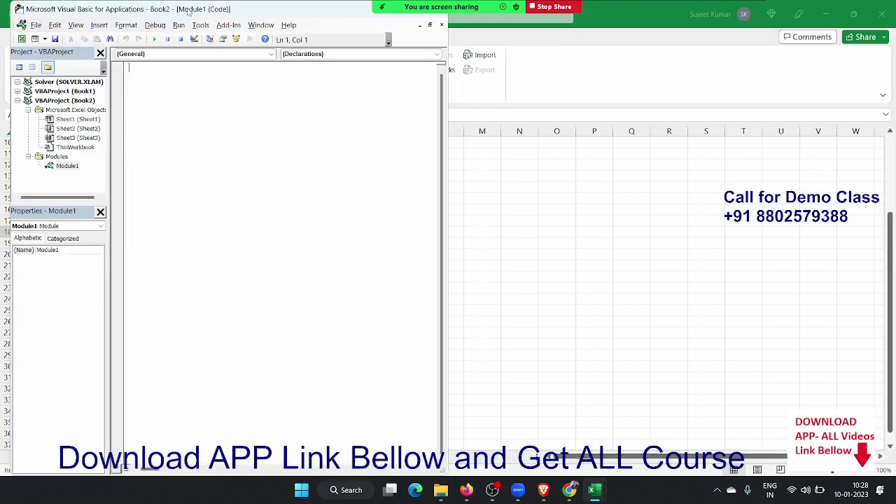
double_click(188, 12)
type("function")
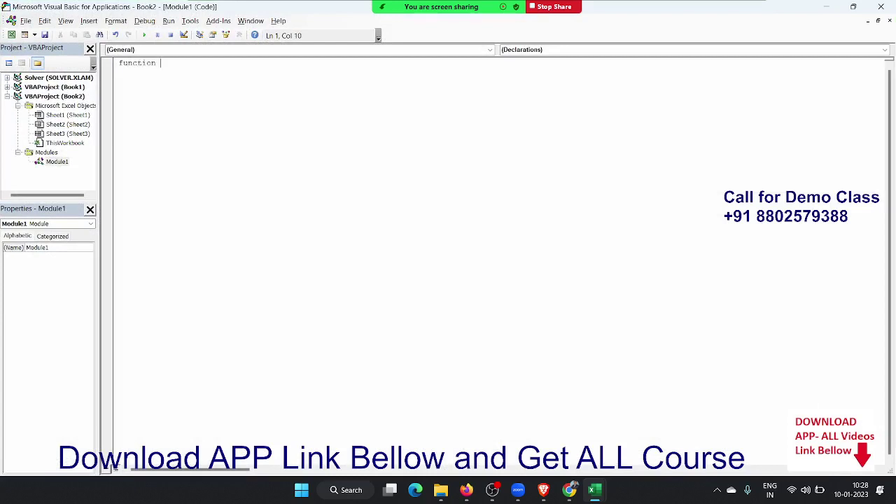
Write Function mm(n As Long) with the line Range("A17").Value = n, then return to the sheet.
type("mm")
type("_")
type("as s")
key("BackSpace")
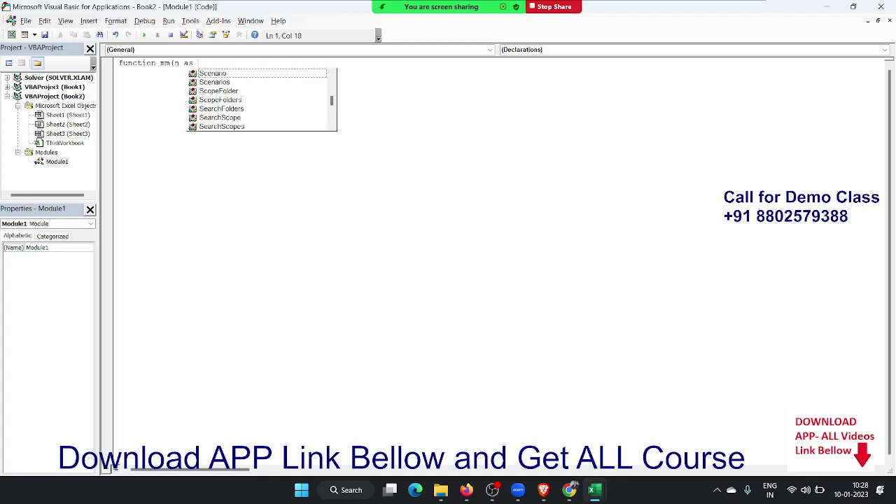
type("long")
key("Tab")
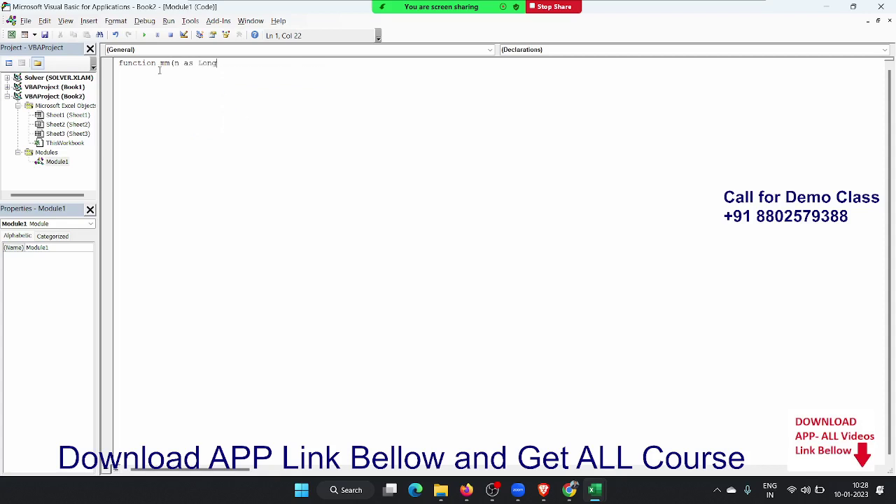
key("Return")
key("Return")
key("Return")
type("range(\"A")
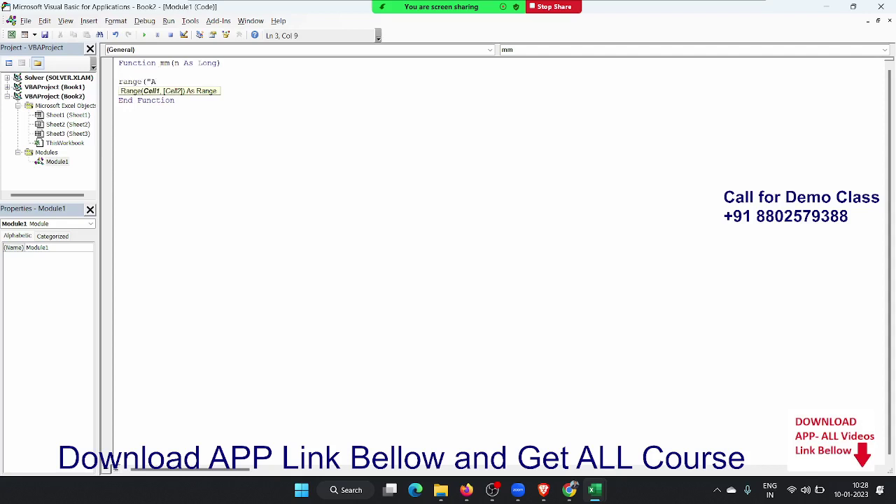
type("1\"")
key("alt+F11")
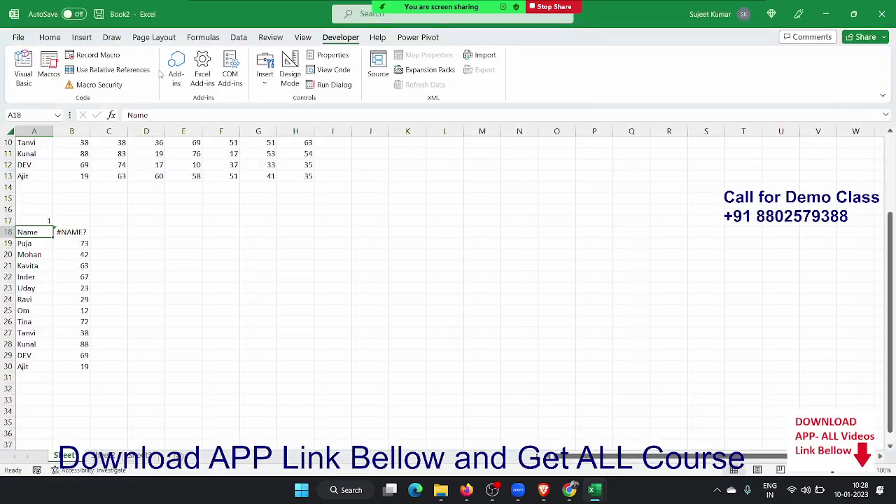
key("alt+F11")
type("range(\"A17")
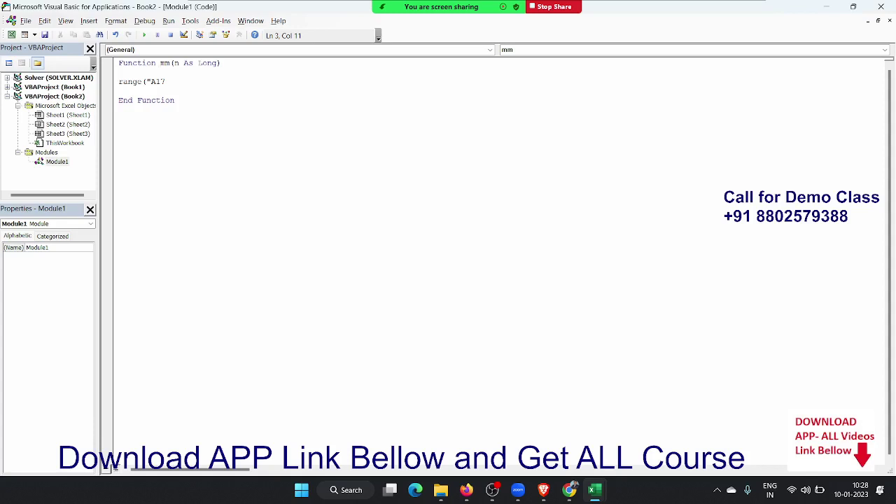
type(".Value")
type("=n")
left_click(119, 72)
key("alt+F11")
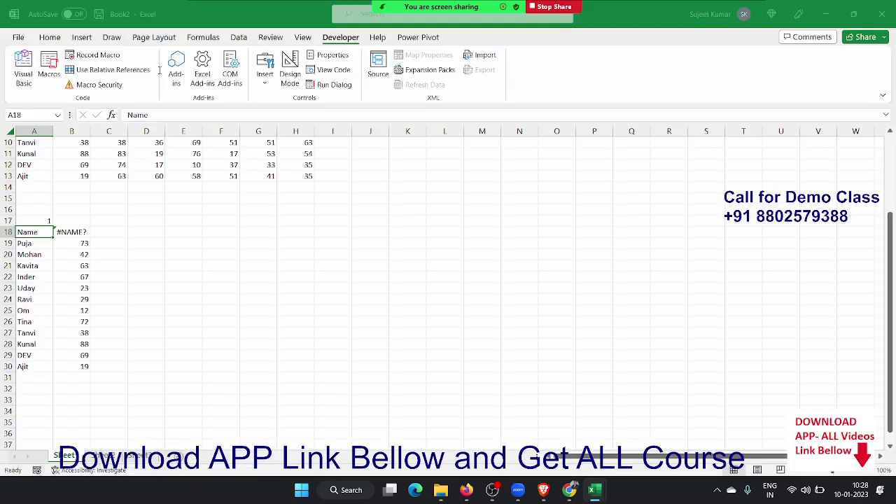
scroll(132, 187, "up", 3)
Change B1's formula to =IFERROR(HYPERLINK(mm(1),"JAN"),"JAN") so it displays JAN.
left_click(112, 185)
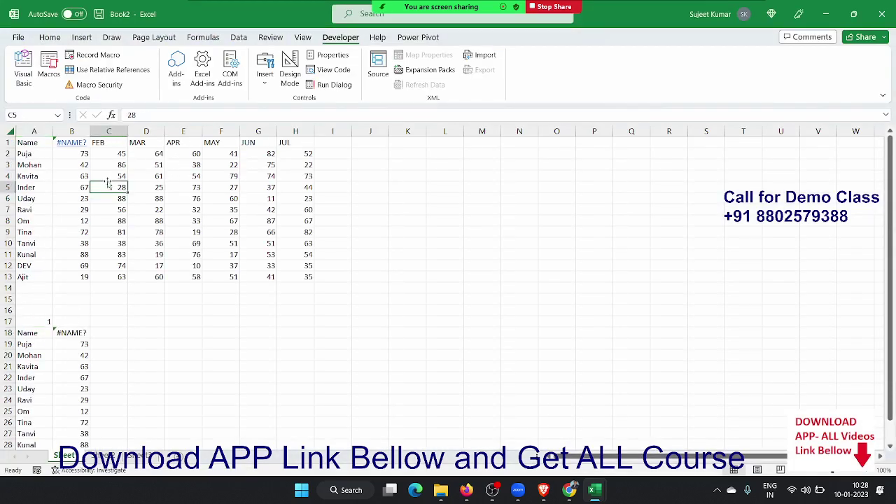
left_click(88, 176)
key("Up")
key("Up")
key("Up")
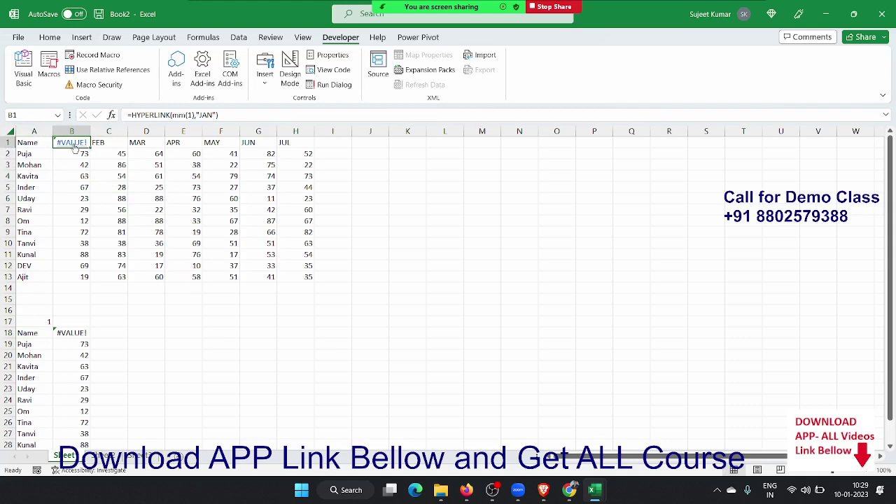
left_click(138, 162)
left_click(99, 141)
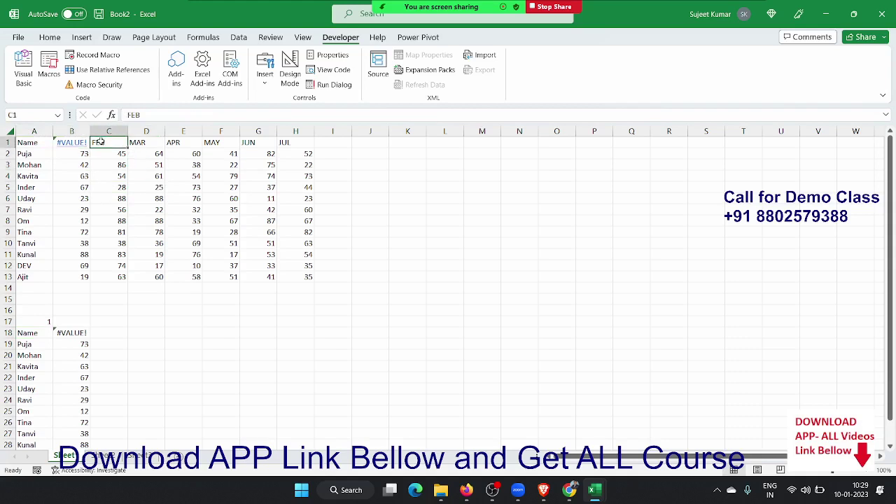
key("Left")
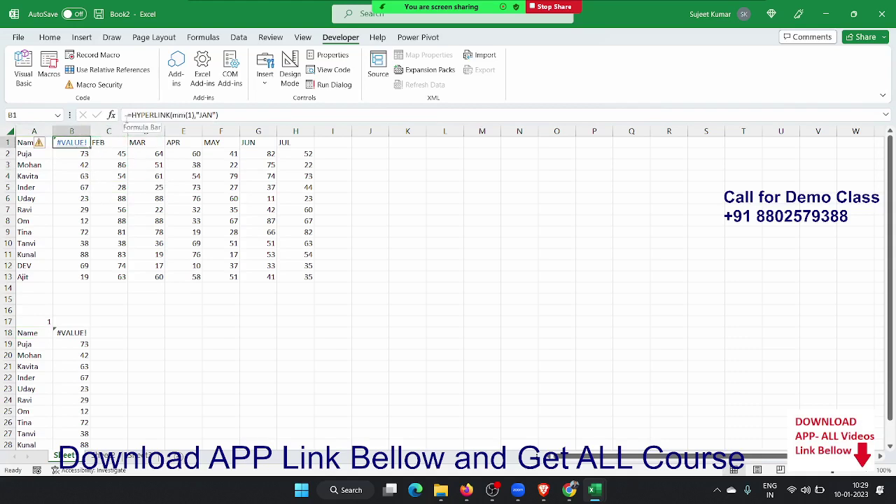
left_click(133, 114)
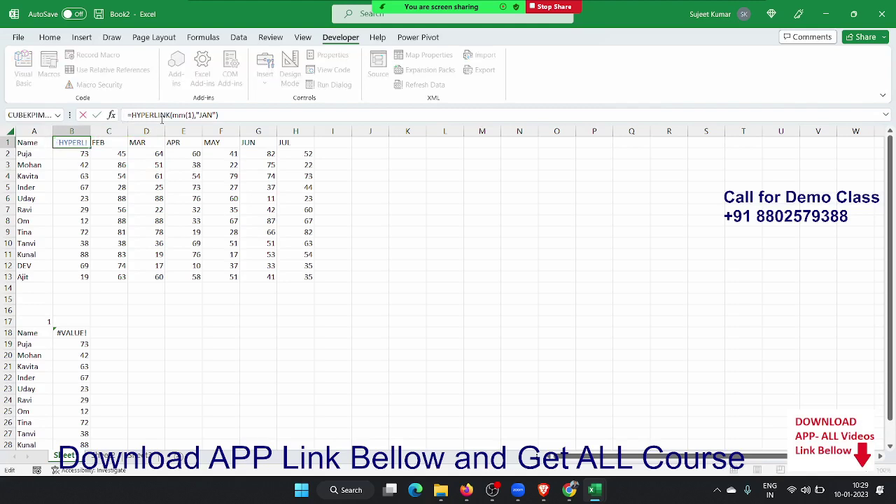
type("IFERROR(")
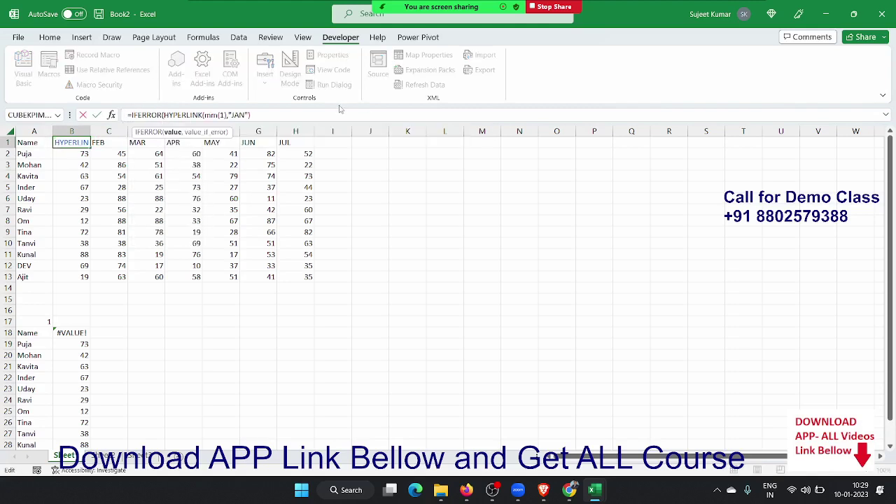
left_click(335, 116)
type(",\"")
type("JAN\"")
type(")")
key("ctrl+Return")
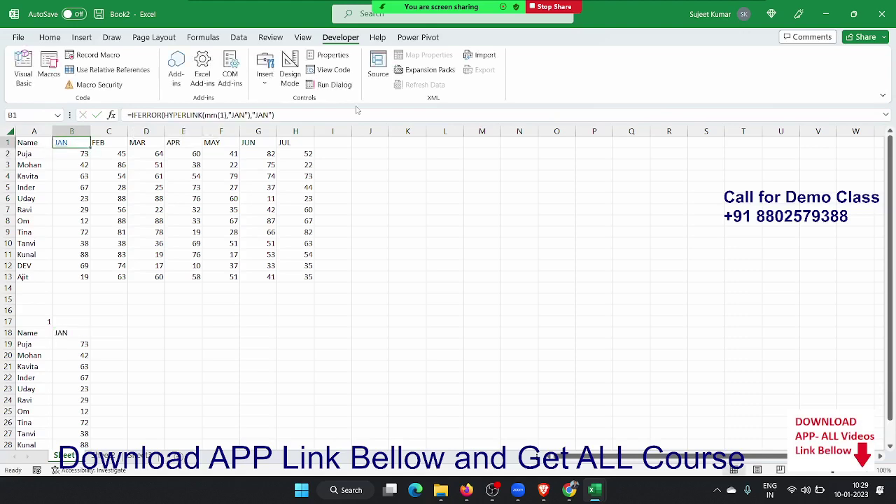
Save the workbook as Event2 in the Dynamic-Charts folder.
key("ctrl+s")
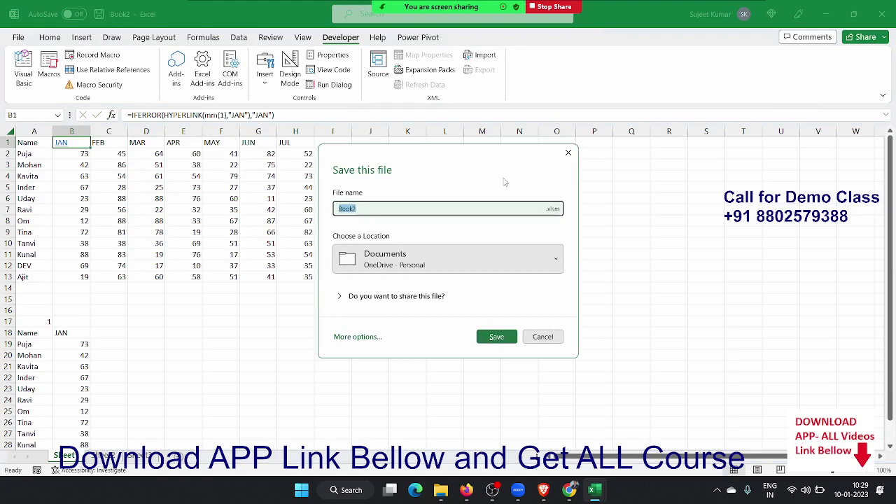
left_click(459, 256)
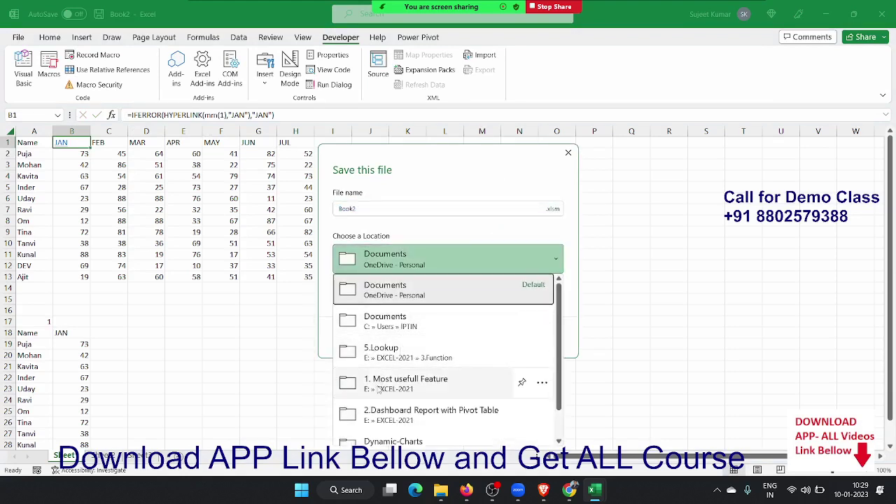
scroll(379, 393, "down", 1)
scroll(382, 401, "down", 1)
left_click(384, 413)
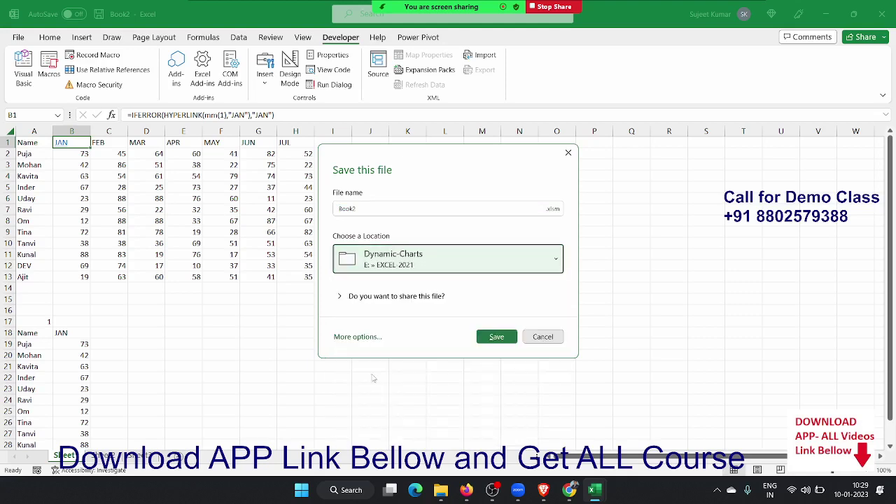
left_click(357, 208)
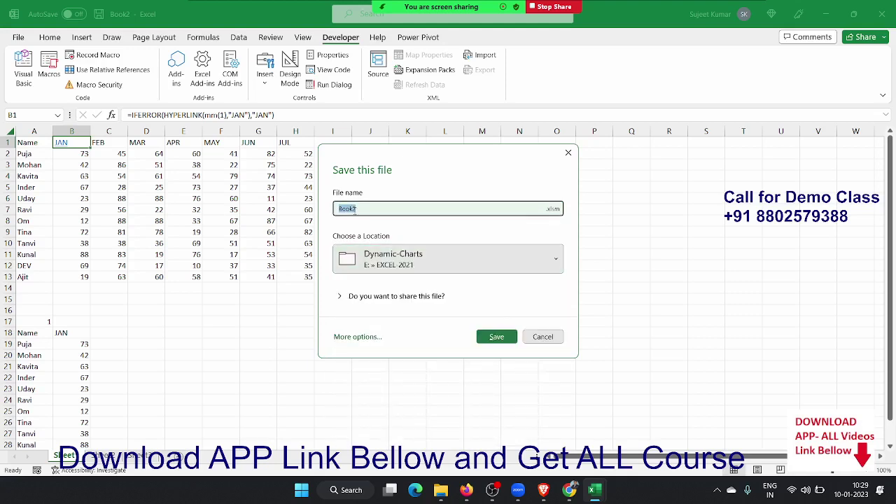
type("Event2")
left_click(494, 337)
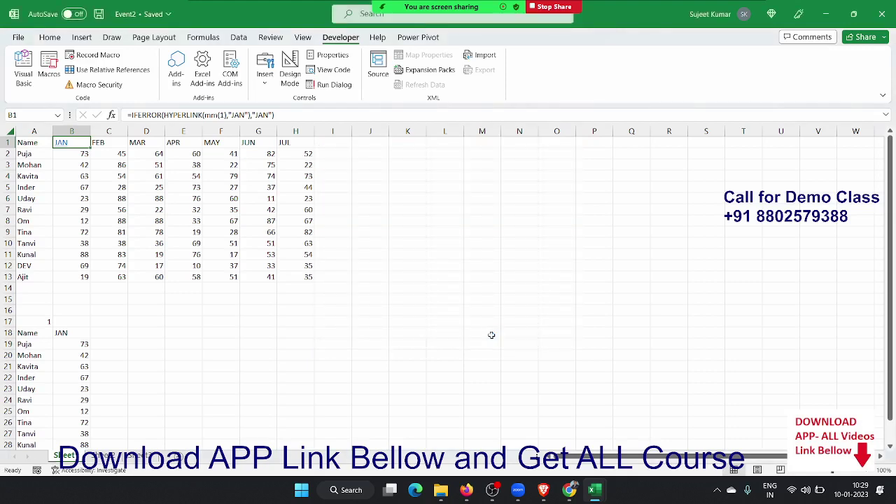
Reopen Event2 from the recent workbooks list.
left_click(125, 177)
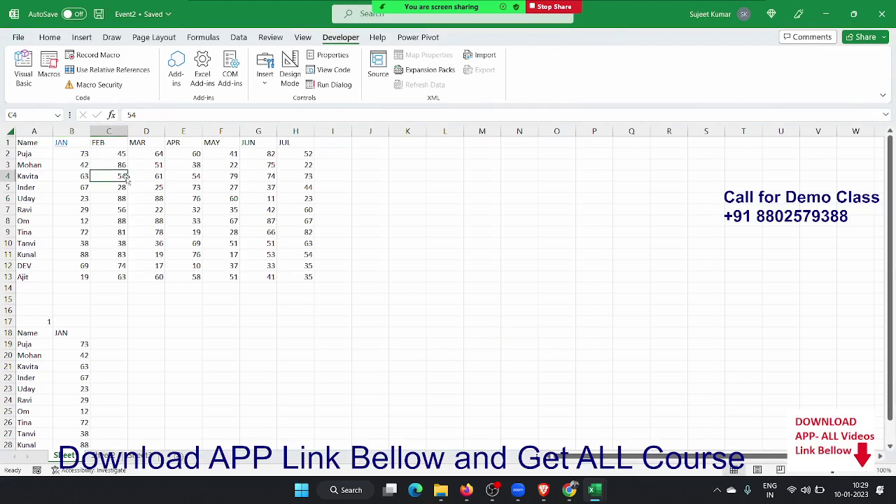
left_click(16, 38)
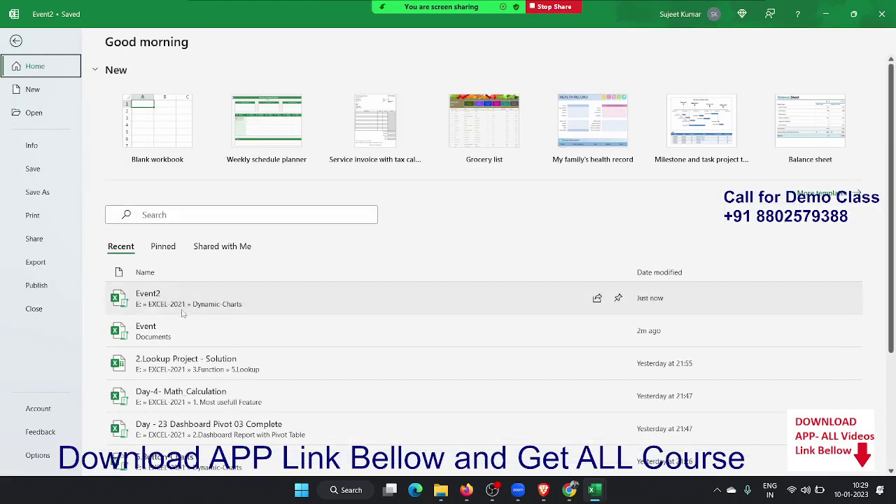
left_click(137, 301)
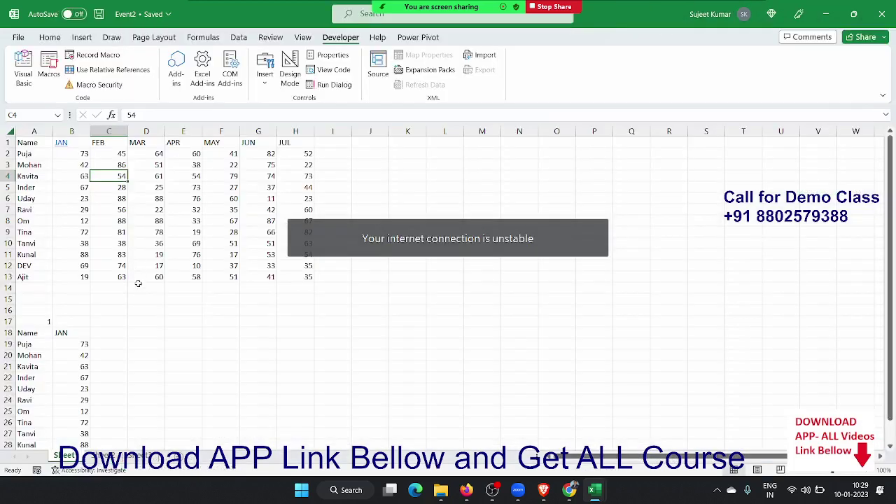
Reopen the Event2 workbook and fill the B1 JAN header formula across to H1.
left_click(137, 319)
scroll(135, 313, "down", 3)
scroll(134, 313, "up", 3)
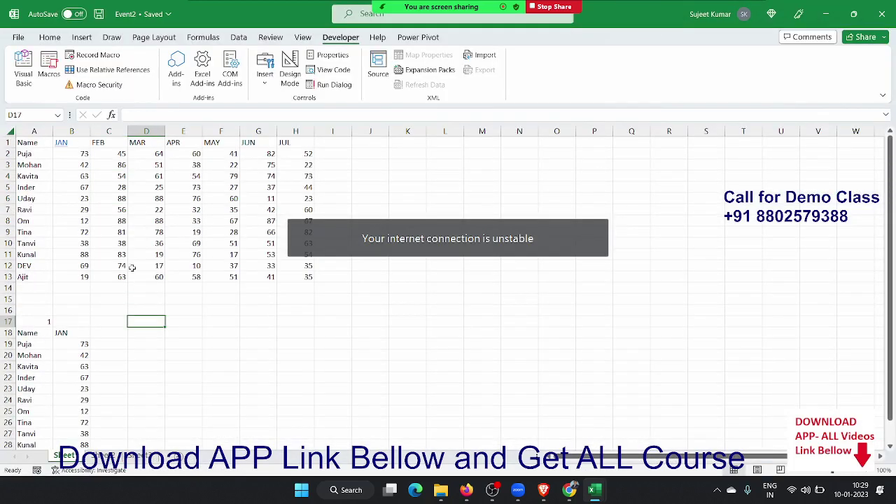
left_click(84, 144)
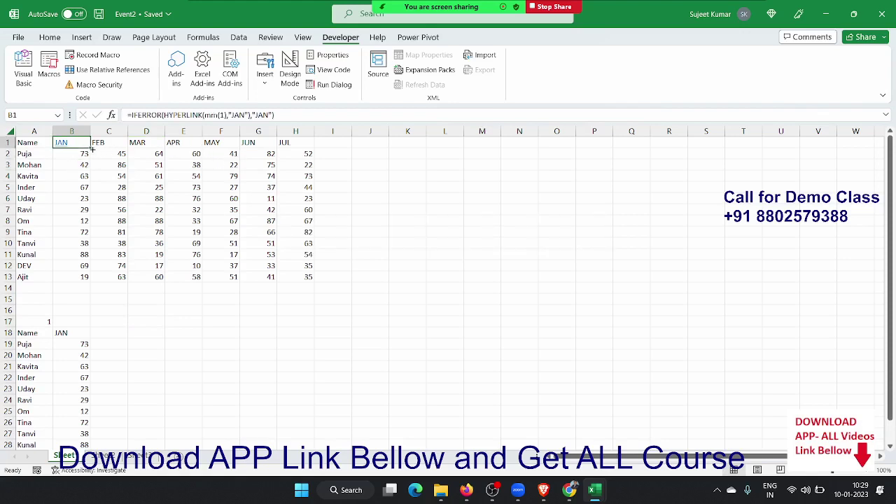
left_click_drag(91, 148, 299, 149)
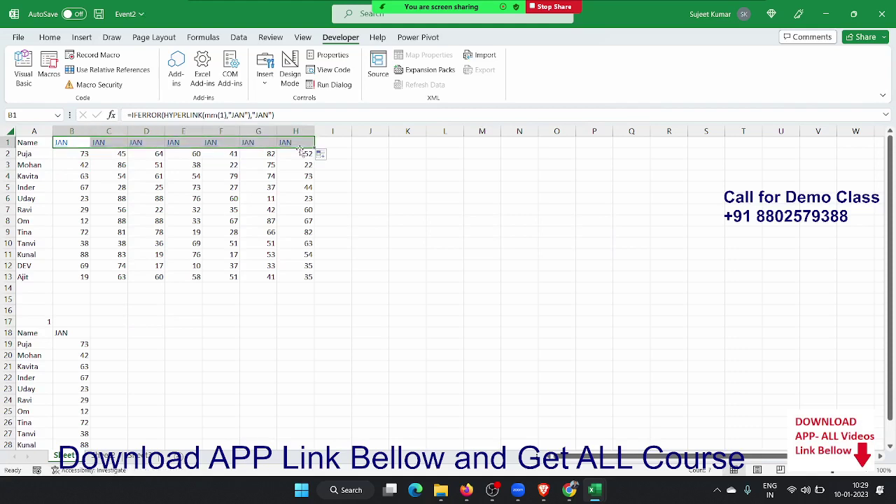
left_click(140, 173)
Edit C1's formula to pass month number 2 with the label FEB.
key("Up")
key("Up")
key("Up")
key("Left")
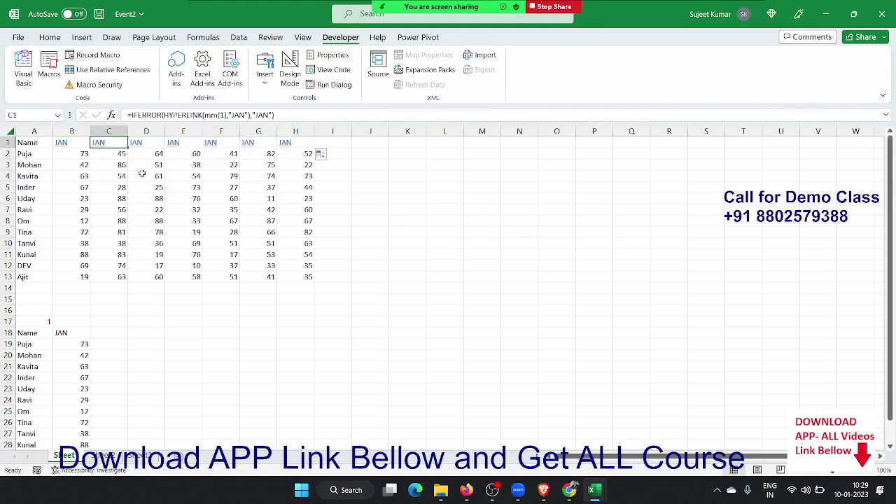
left_click(225, 114)
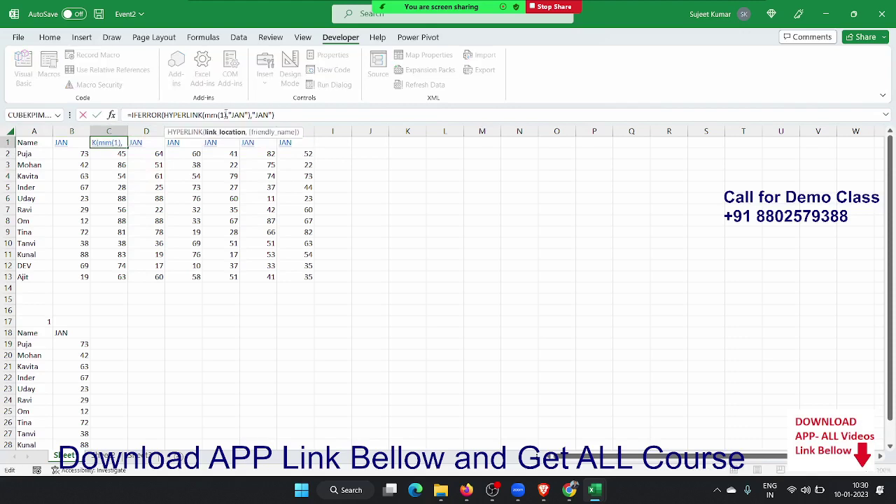
key("BackSpace")
type("2")
left_click_drag(252, 115, 273, 115)
type("\"FEN")
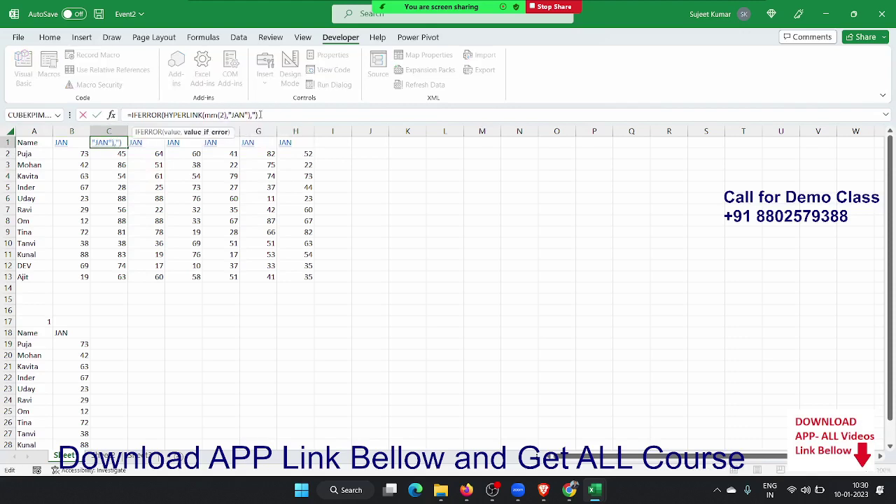
key("BackSpace")
type("B\"")
left_click(245, 115)
key("BackSpace")
key("BackSpace")
key("BackSpace")
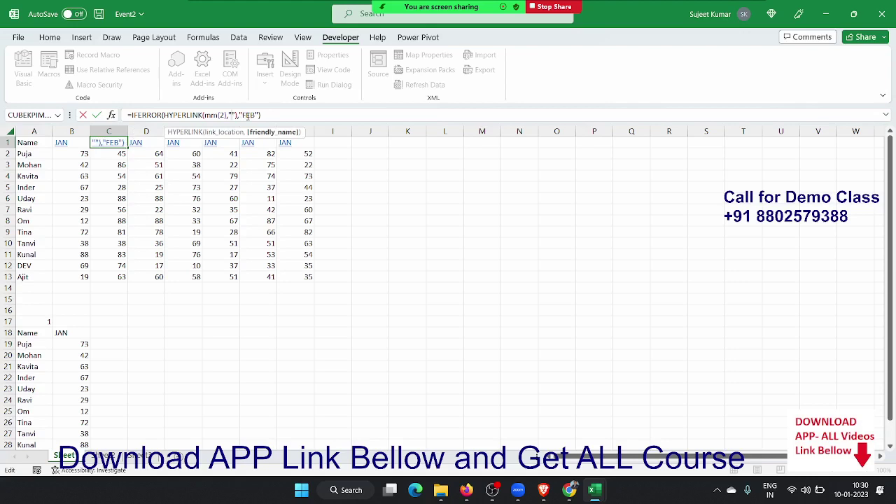
key("BackSpace")
key("BackSpace")
key("Delete")
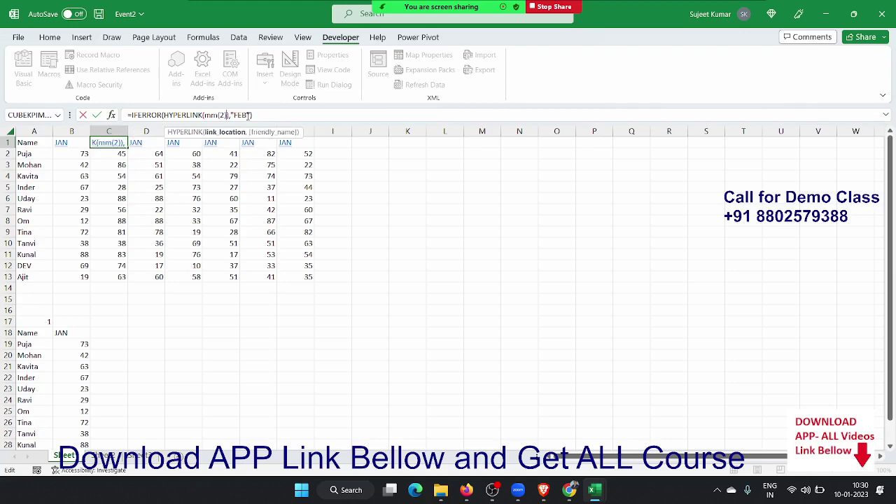
key("ctrl+Return")
Fill the FEB formula along the header row and relabel D1 as MAR.
key("shift+Right")
key("shift+Right")
key("shift+Right")
key("shift+Right")
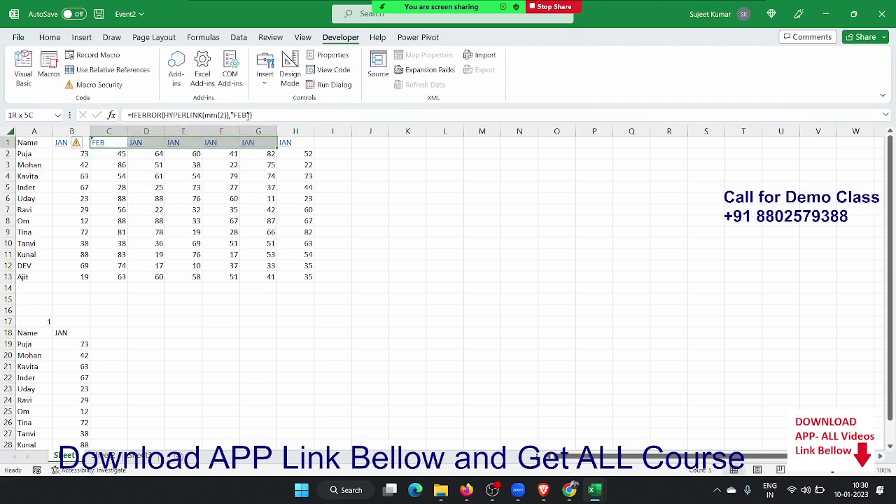
key("shift+Right")
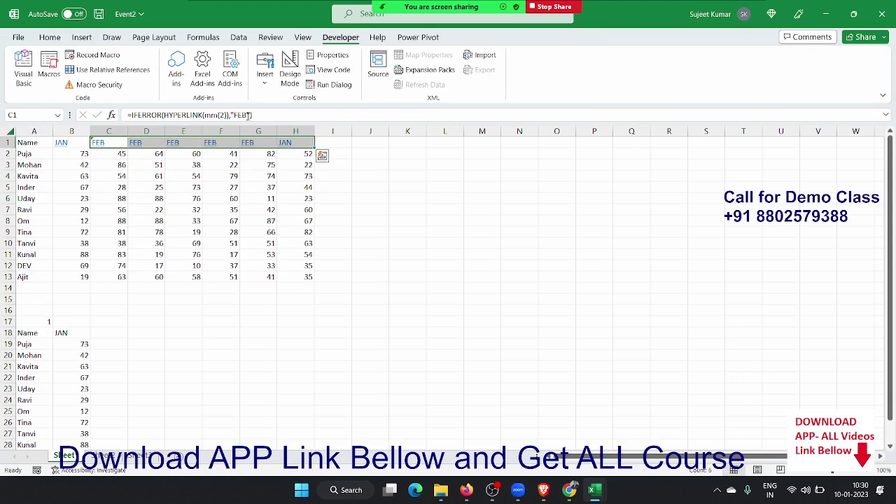
key("ctrl+r")
key("Right")
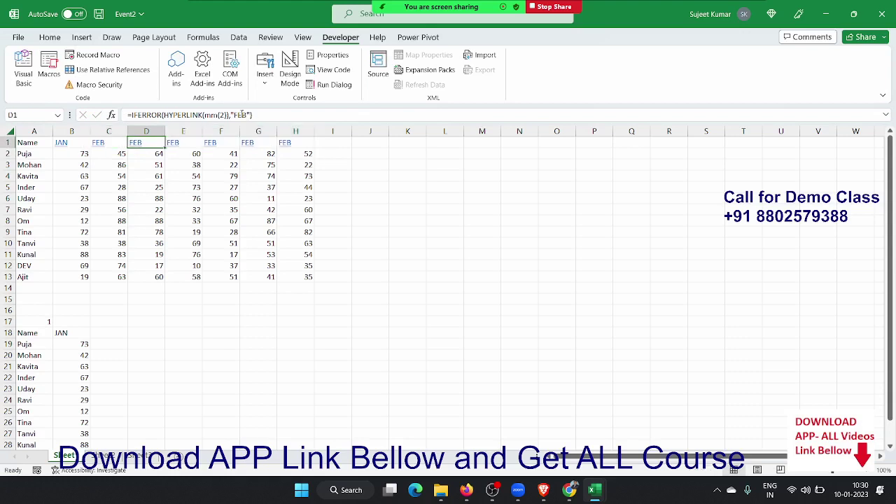
double_click(241, 114)
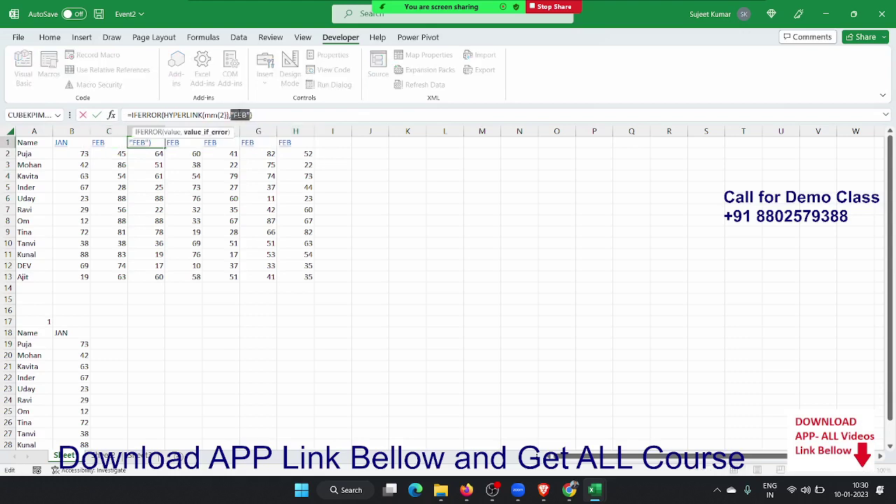
type("\"MAR")
type("\"")
key("Return")
key("Up")
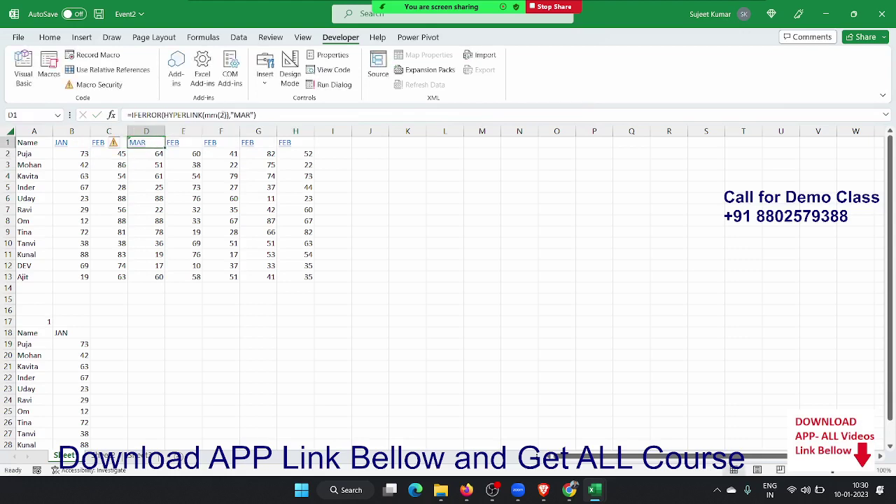
Replace D1's month number with COLUMN()-1.
left_click(224, 115)
key("BackSpace")
type("c")
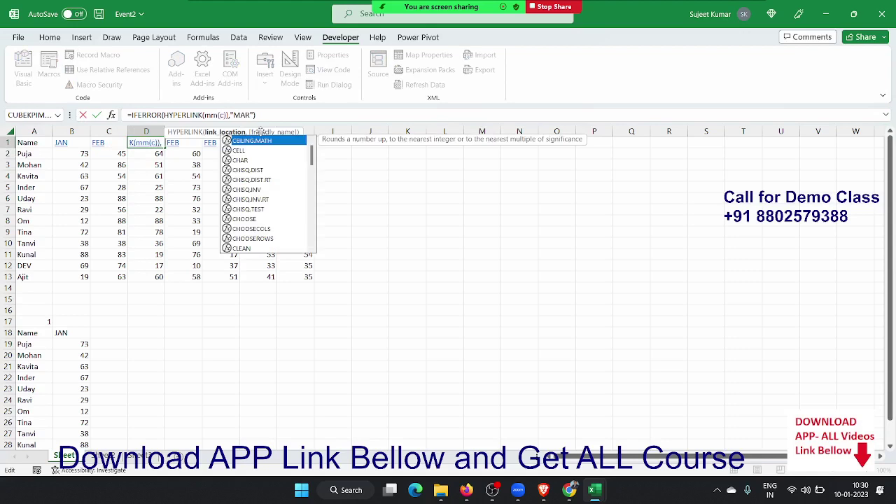
type("lo")
key("BackSpace")
key("BackSpace")
type("o")
type("l")
key("Tab")
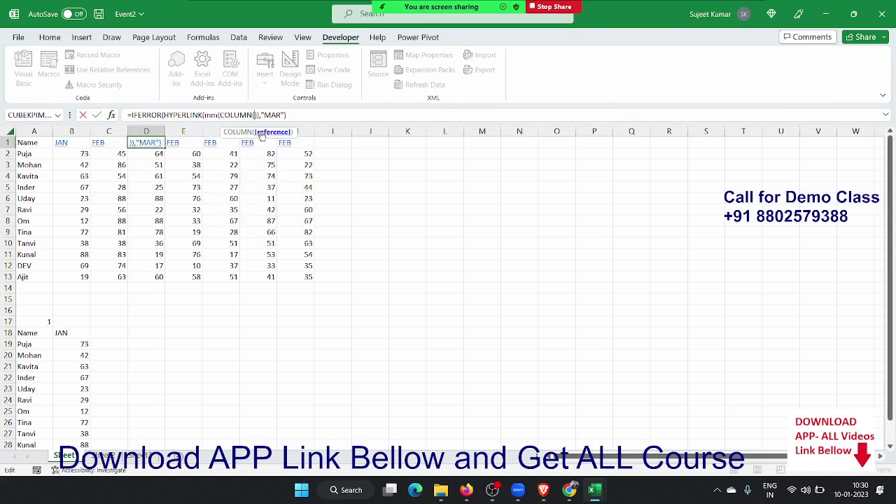
type(")-1")
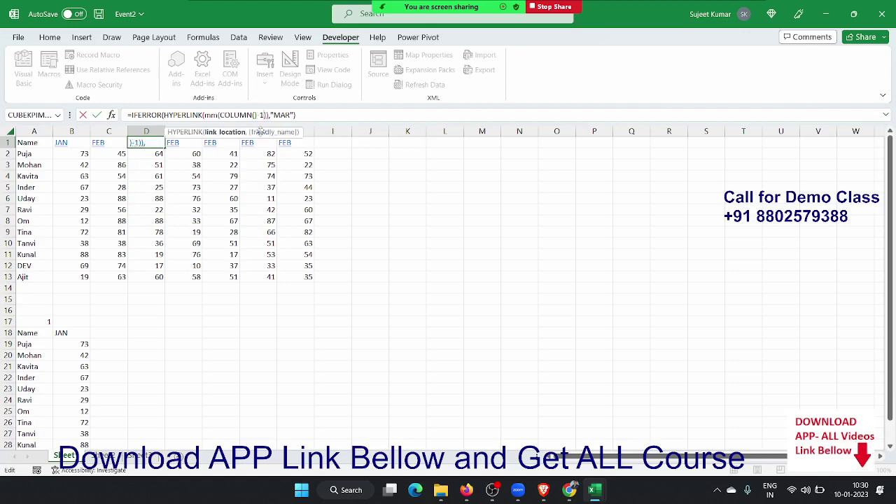
key("Return")
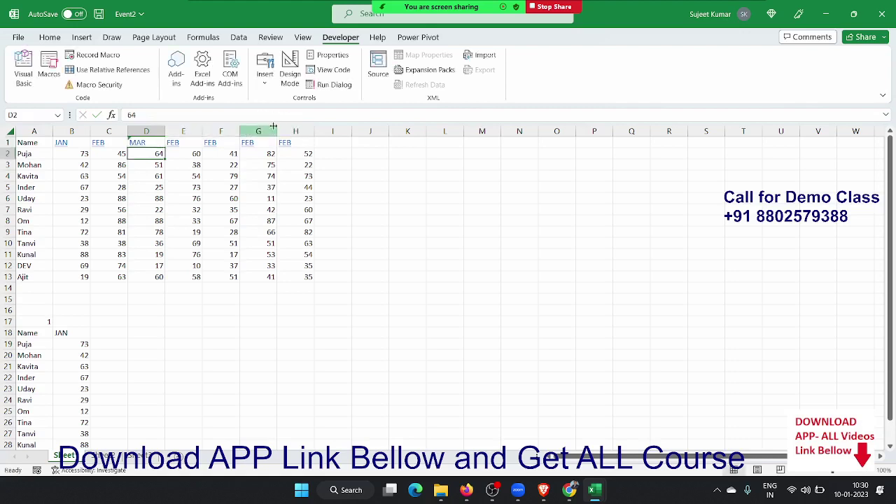
Set D1's link to pass month number 3 instead.
left_click(403, 264)
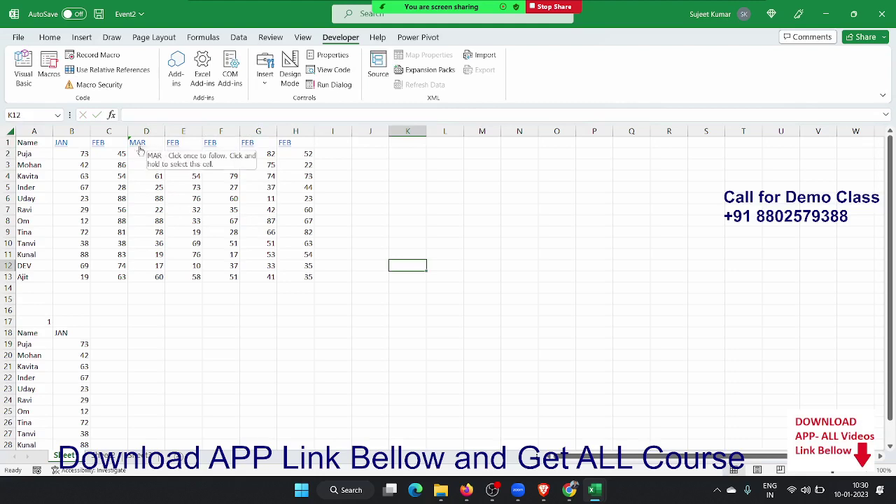
left_click(137, 162)
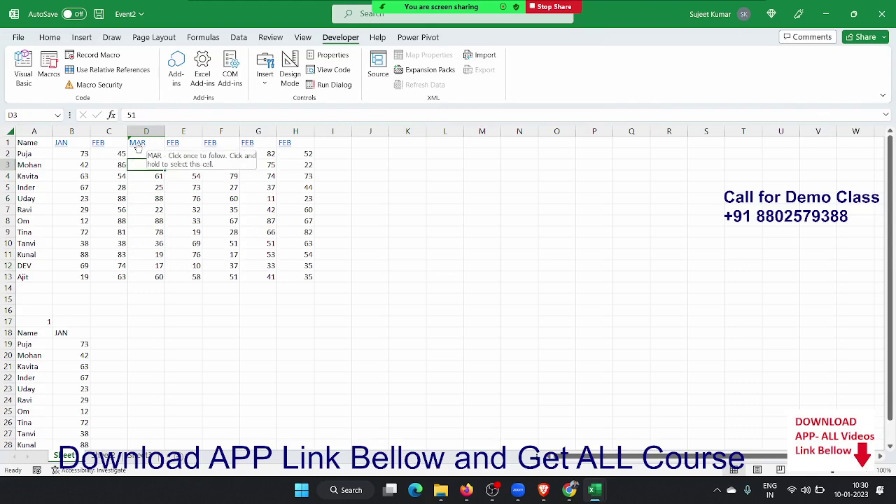
left_click(138, 149)
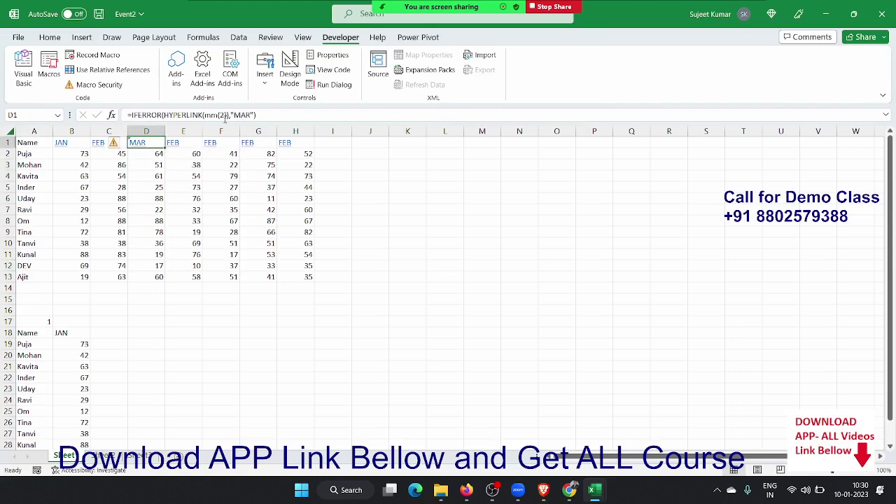
left_click(223, 116)
key("BackSpace")
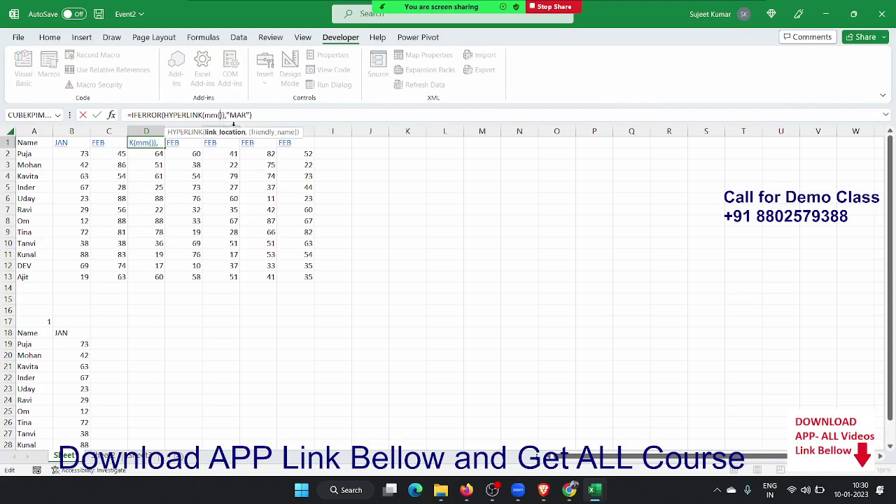
type("3")
key("ctrl+Return")
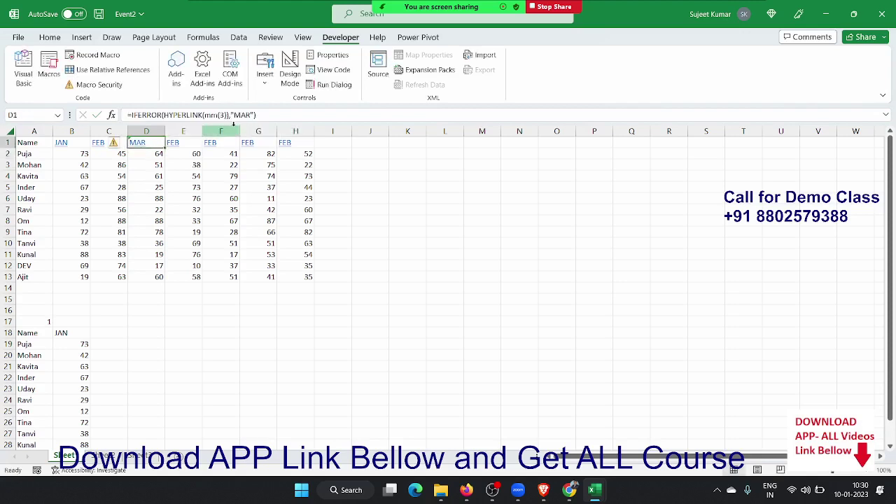
Make E1 pass month number 4 with the label APR.
key("Right")
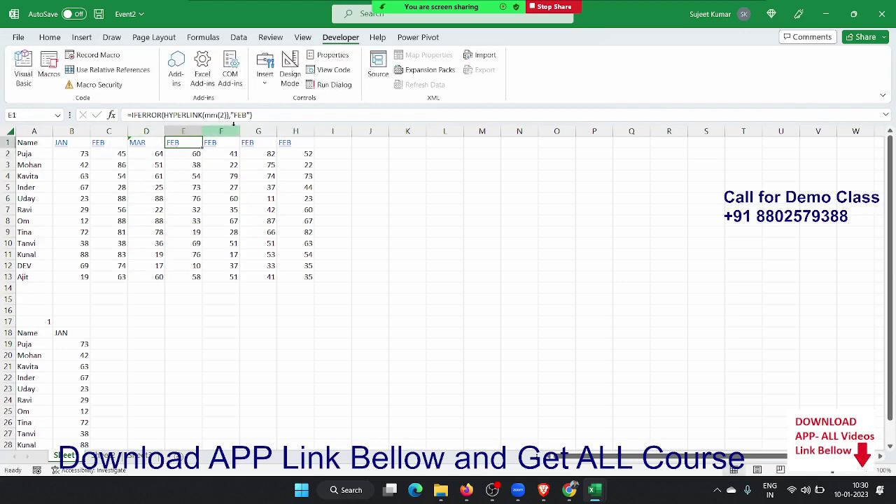
left_click_drag(251, 115, 231, 115)
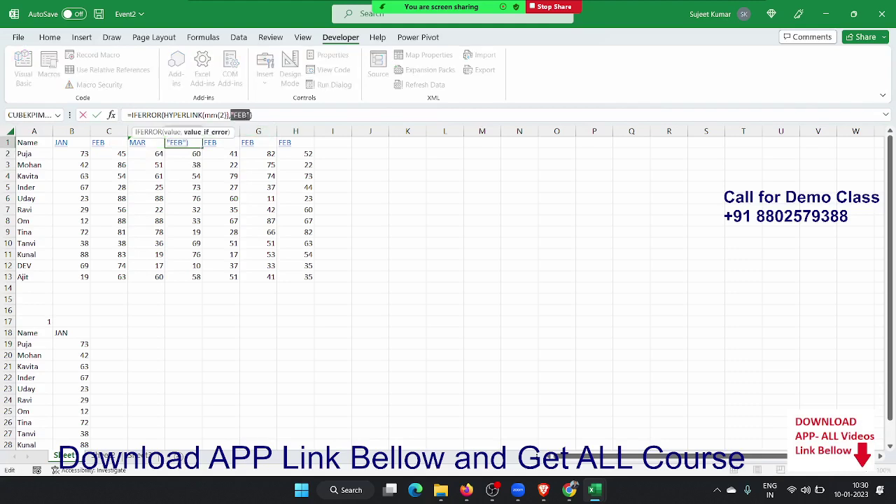
key("Escape")
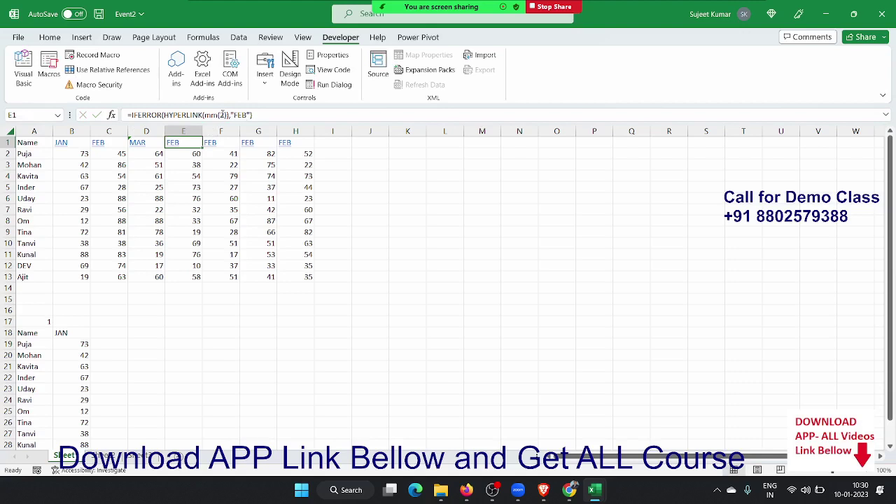
left_click(221, 115)
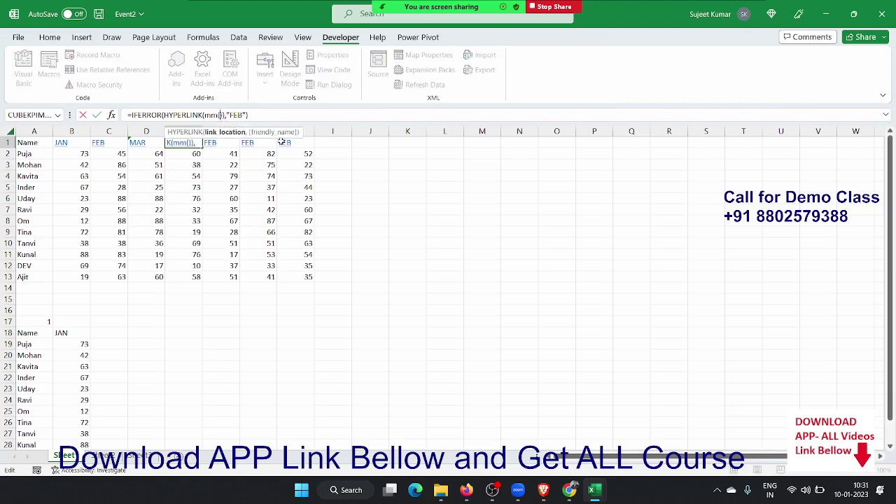
type("4")
left_click(244, 115)
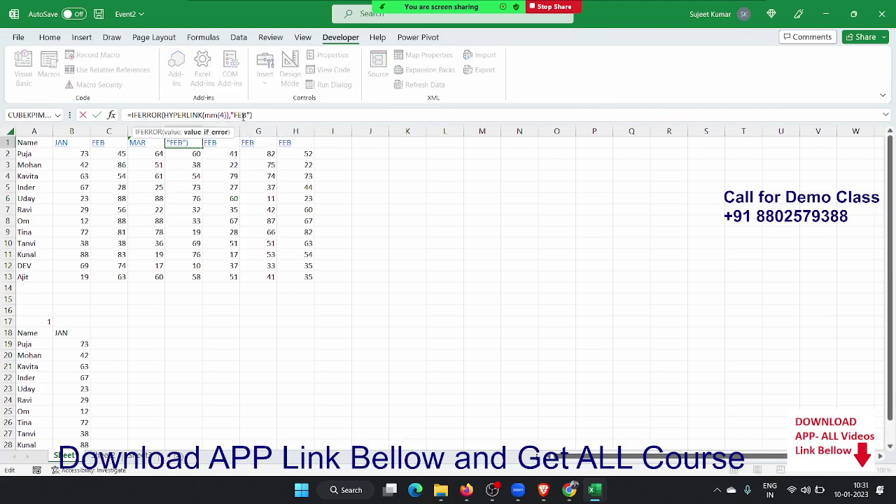
double_click(241, 115)
type("APR")
type("\"")
key("Tab")
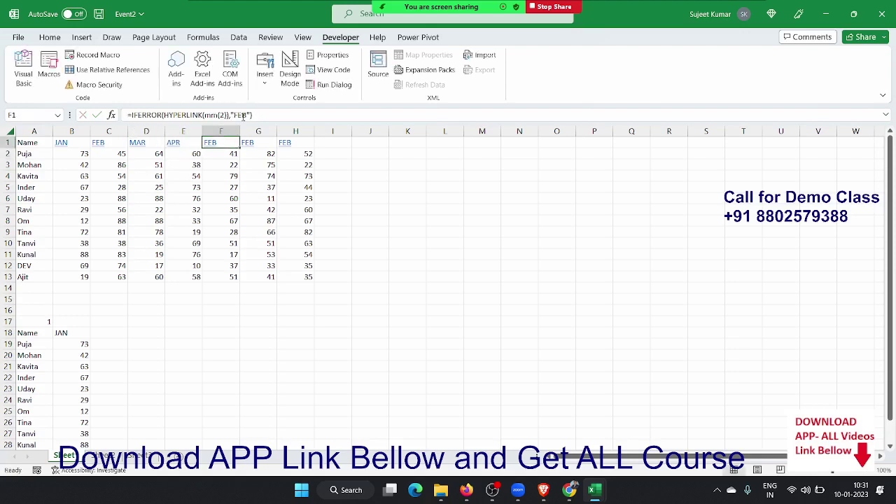
Relabel F1 as MAY passing month 5, dismissing the suggested correction.
double_click(242, 114)
type("M")
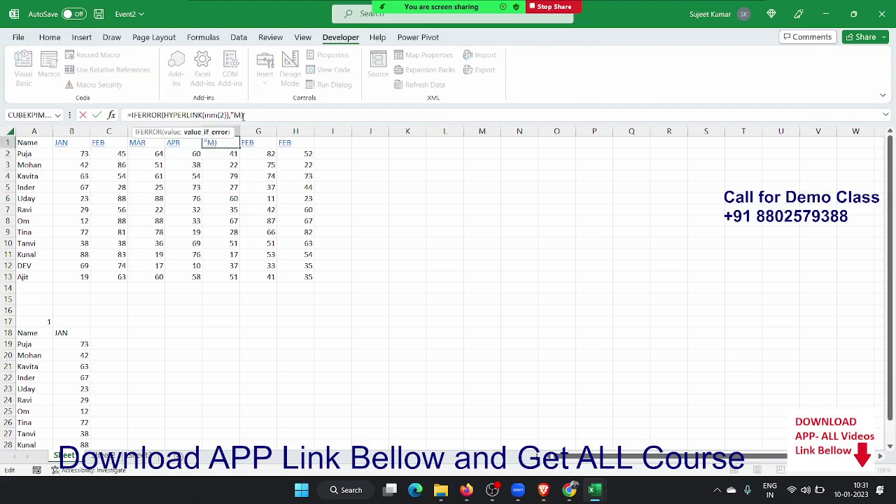
type("AY")
left_click(226, 114)
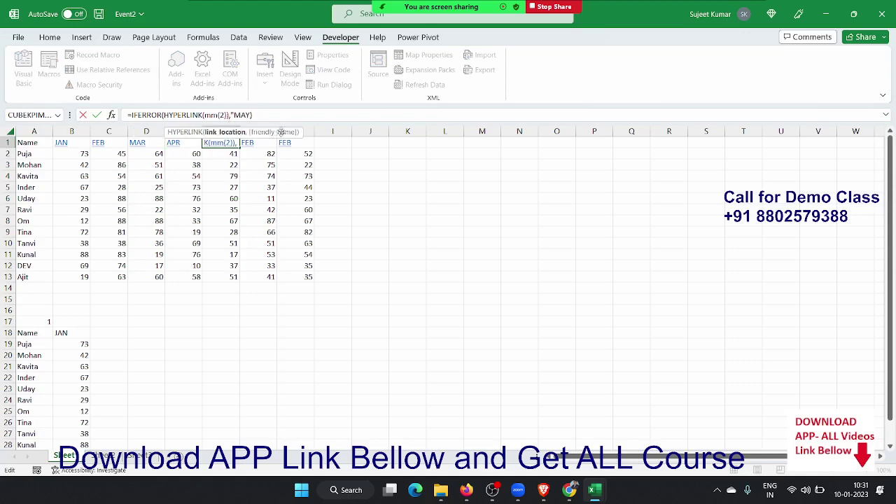
key("BackSpace")
type("3)")
key("Return")
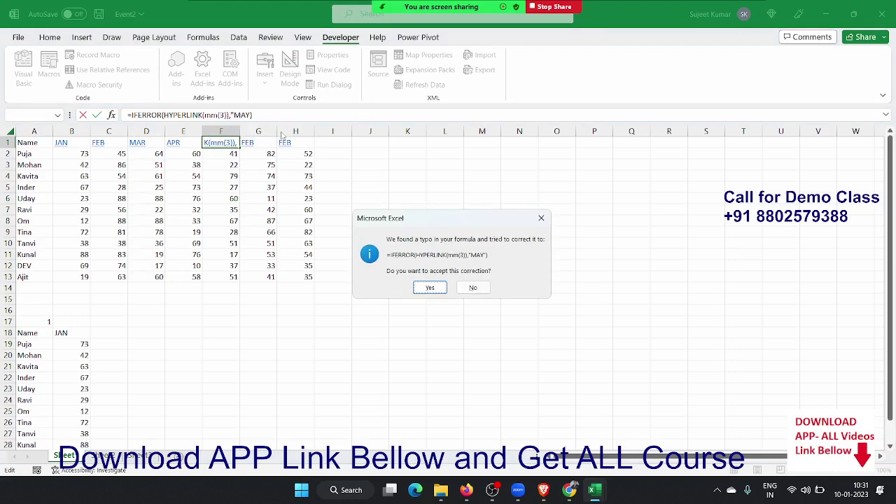
left_click(580, 198)
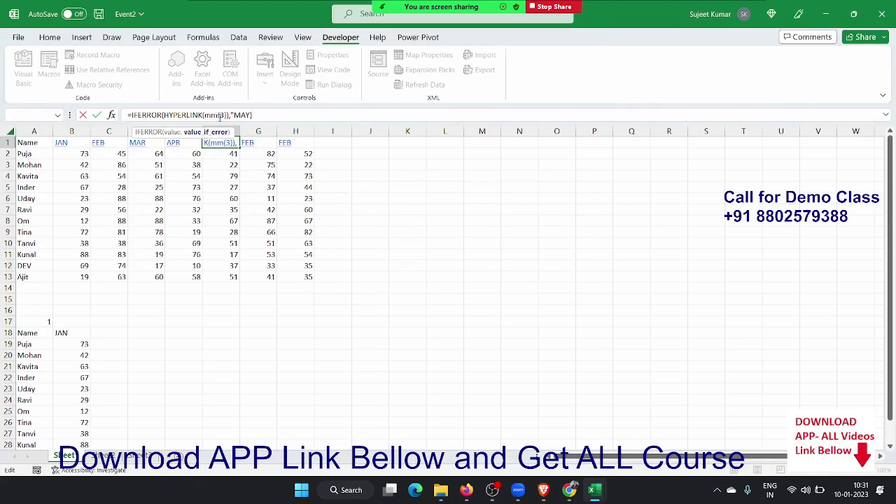
left_click(219, 114)
key("Delete")
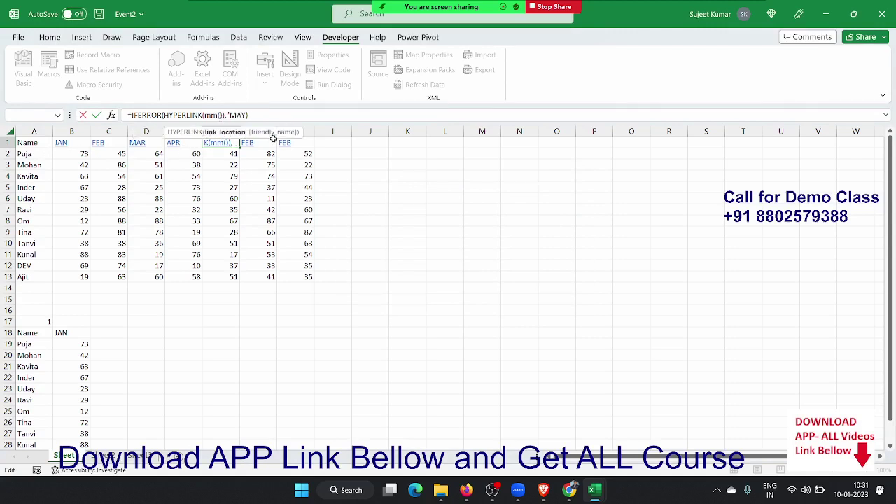
type("5")
left_click(256, 115)
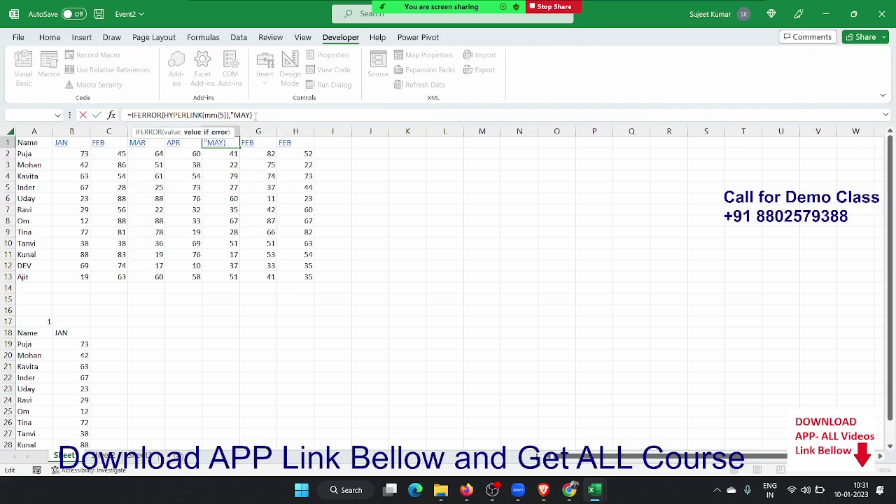
type("\"")
key("Return")
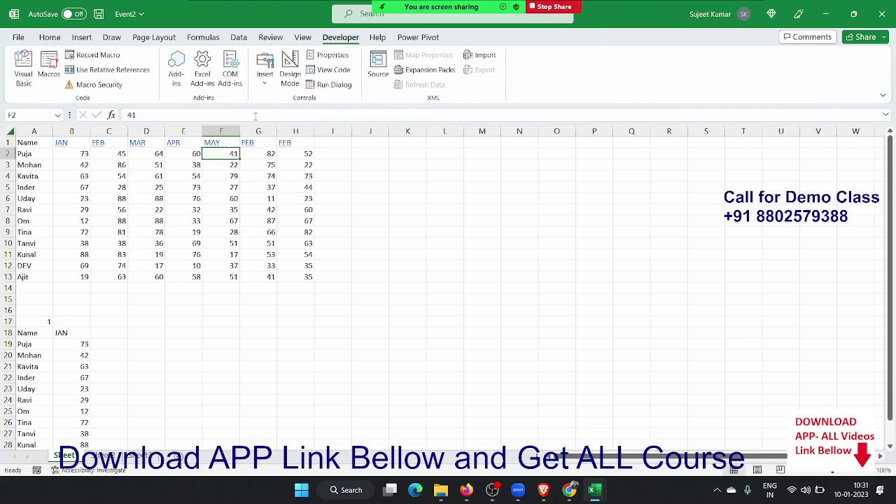
Set G1 to pass month 6 with the label JUL.
key("Up")
key("Right")
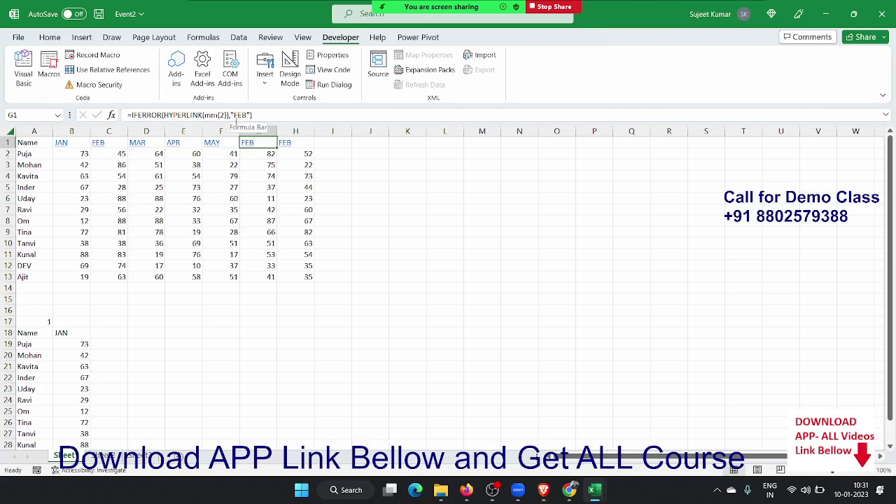
left_click(227, 115)
key("BackSpace")
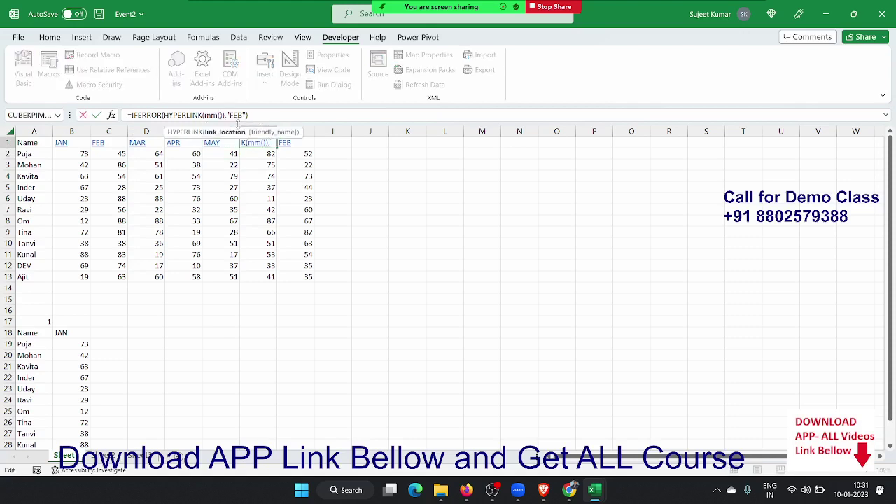
type("6")
double_click(239, 115)
type("J")
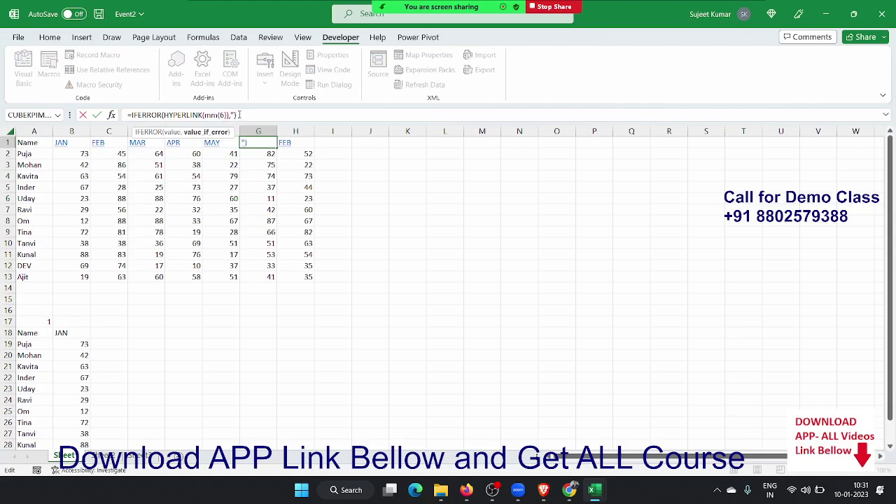
type("U")
type("\"")
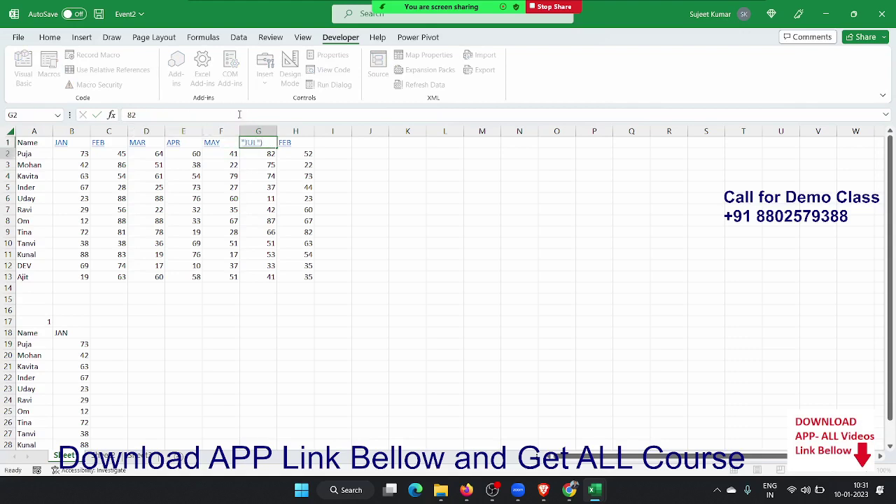
key("Return")
Change H1's link label to AUG.
key("Up")
key("Right")
double_click(239, 115)
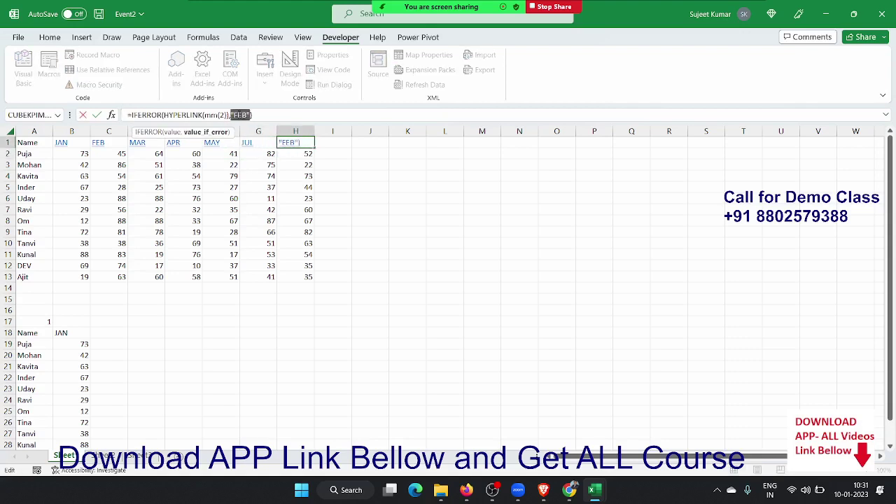
type("\"AUG")
type("\"")
left_click(222, 114)
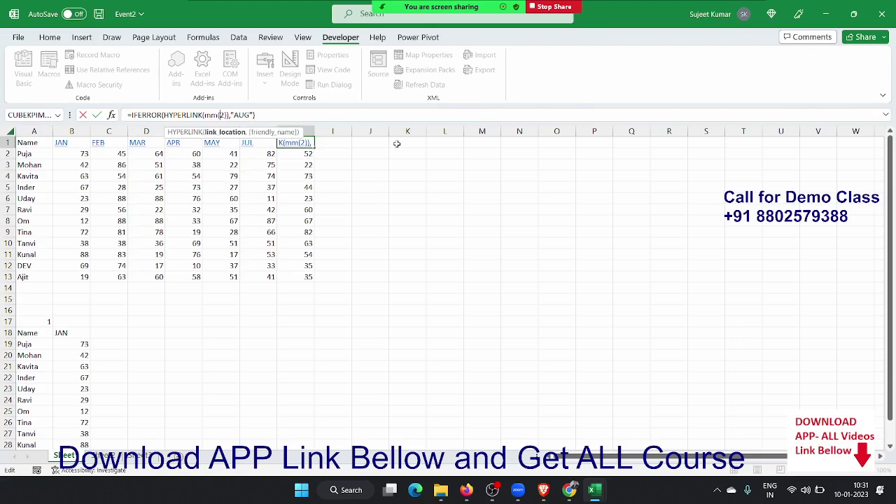
key("Return")
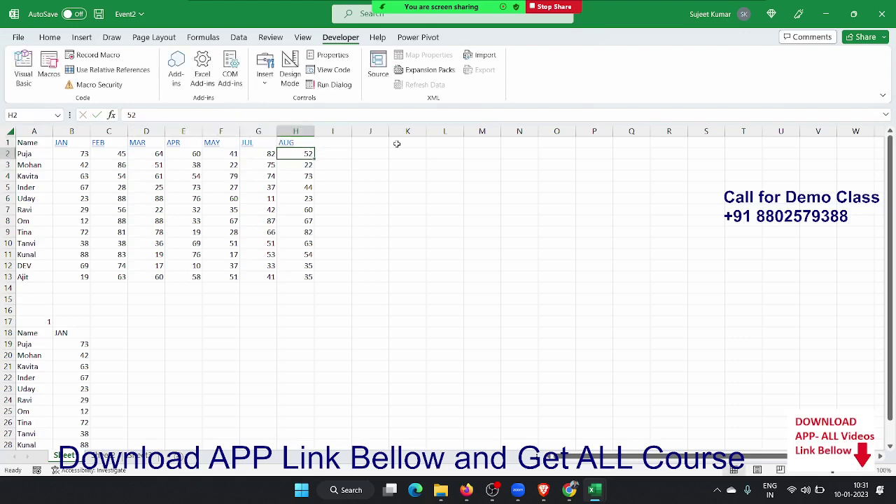
Try the FEB, MAR, APR, MAY and JUL headers, then AUG, which shows all zeros.
key("Down")
key("Down")
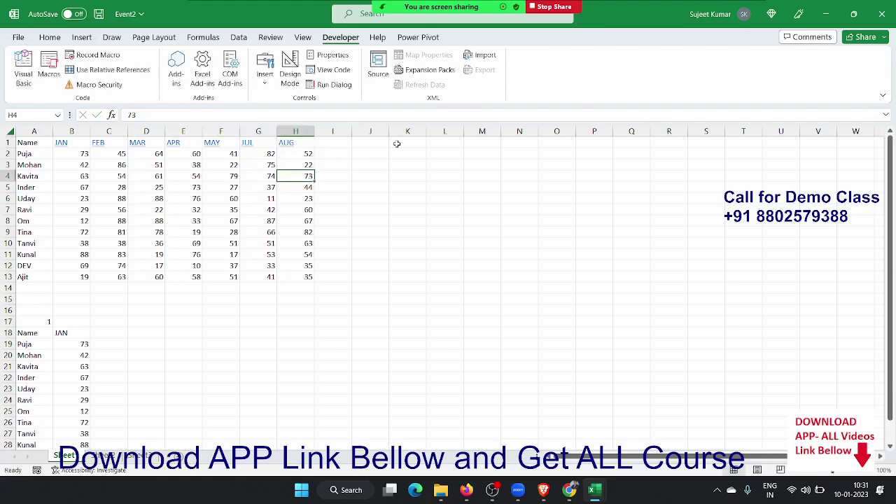
left_click(341, 378)
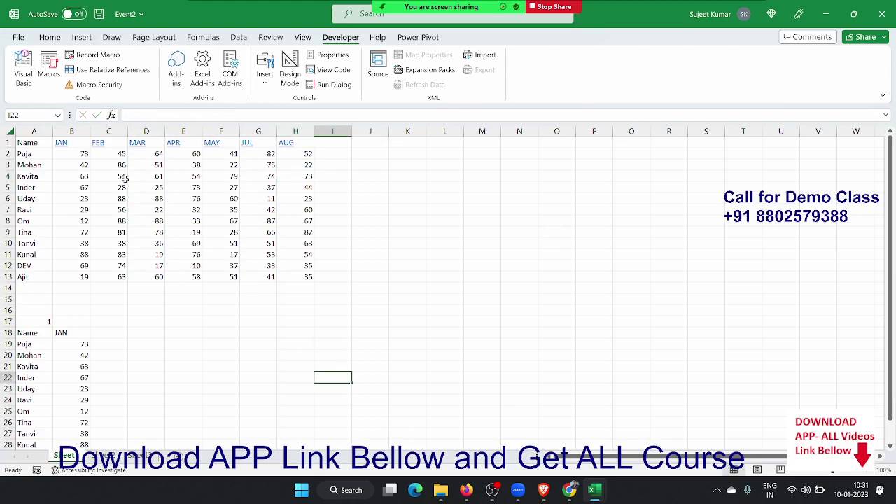
left_click(105, 145)
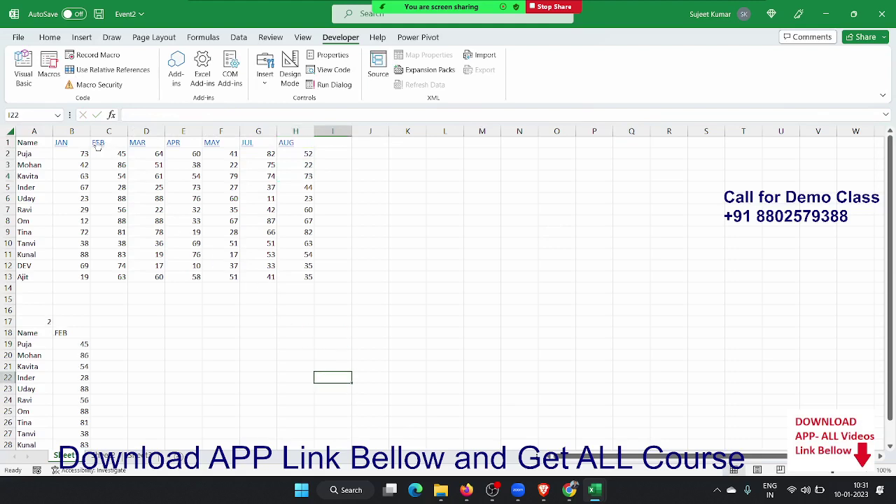
left_click(144, 145)
left_click(171, 147)
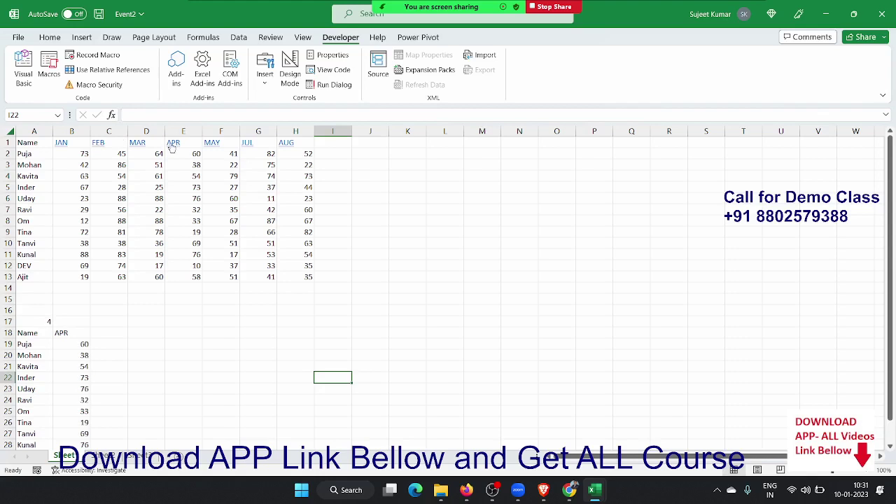
left_click(207, 150)
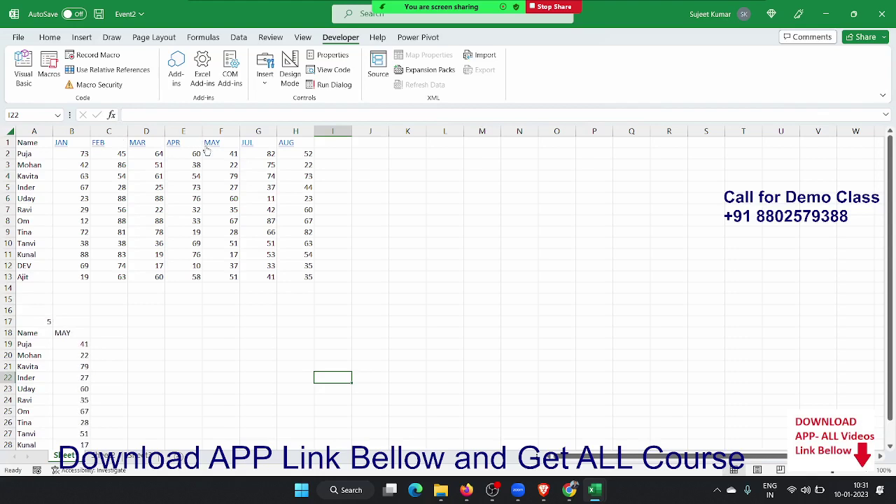
left_click(245, 150)
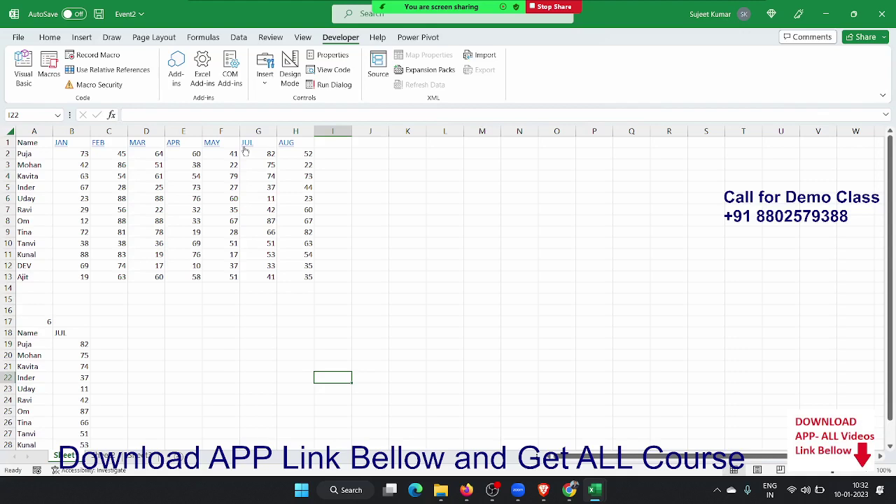
left_click(286, 150)
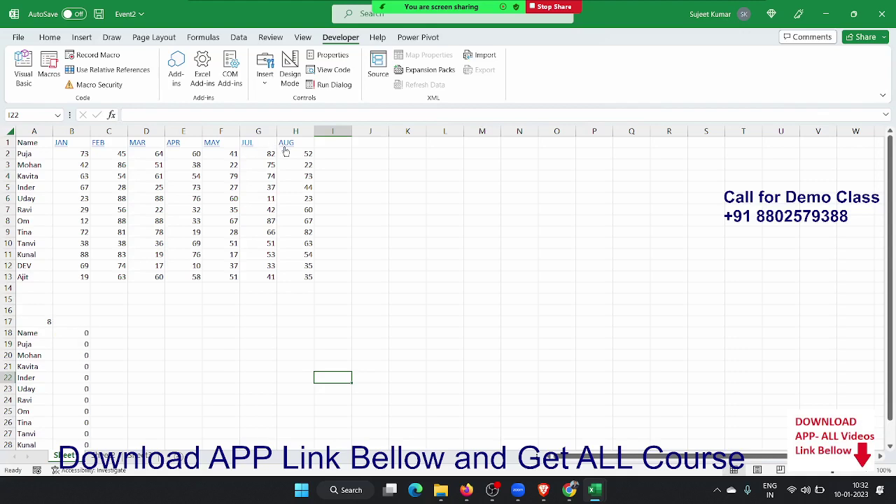
left_click(247, 148)
left_click(290, 149)
left_click(362, 140)
Re-confirm H1's AUG link formula.
key("Left")
key("Left")
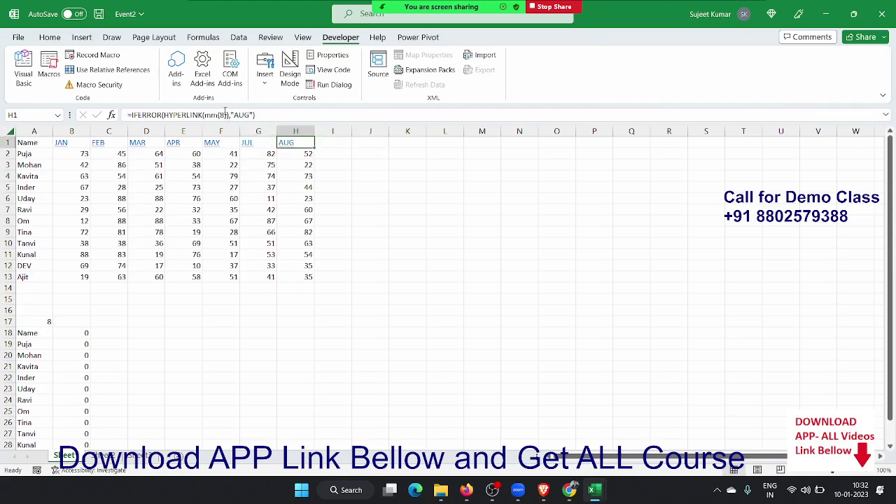
left_click(224, 114)
type("7")
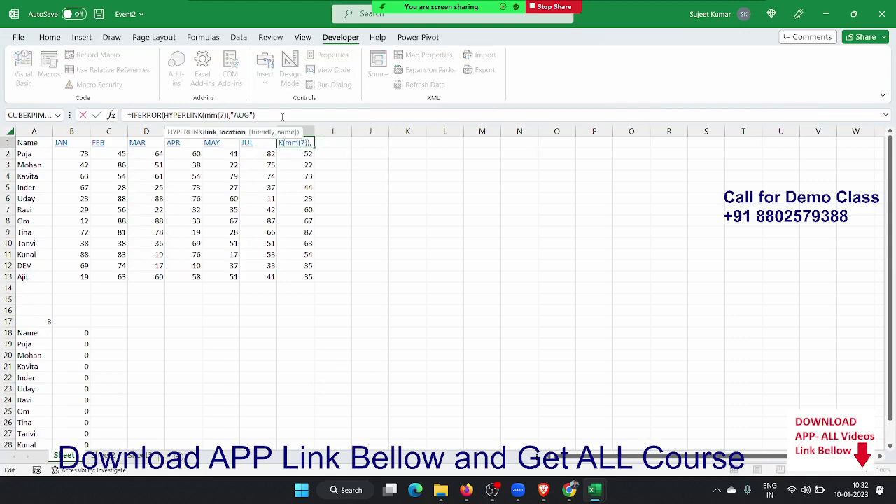
key("Return")
left_click(317, 201)
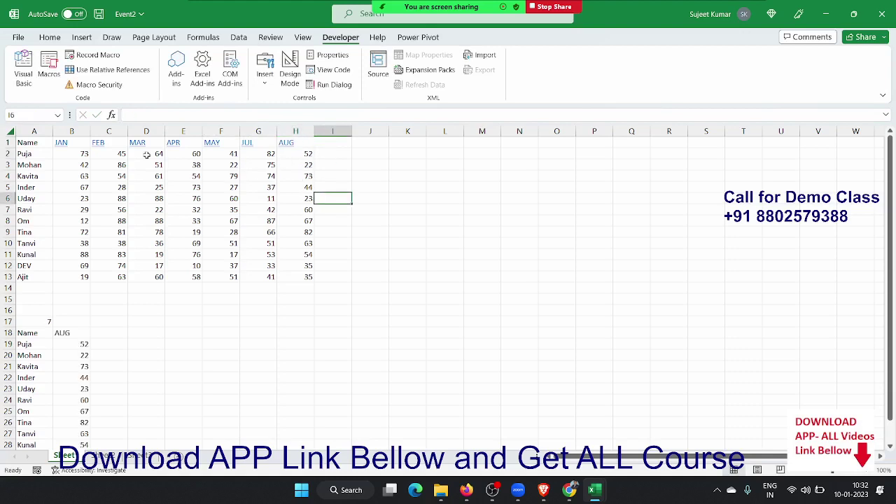
Change G1's label from JUL to JUN.
mouse_move(62, 145)
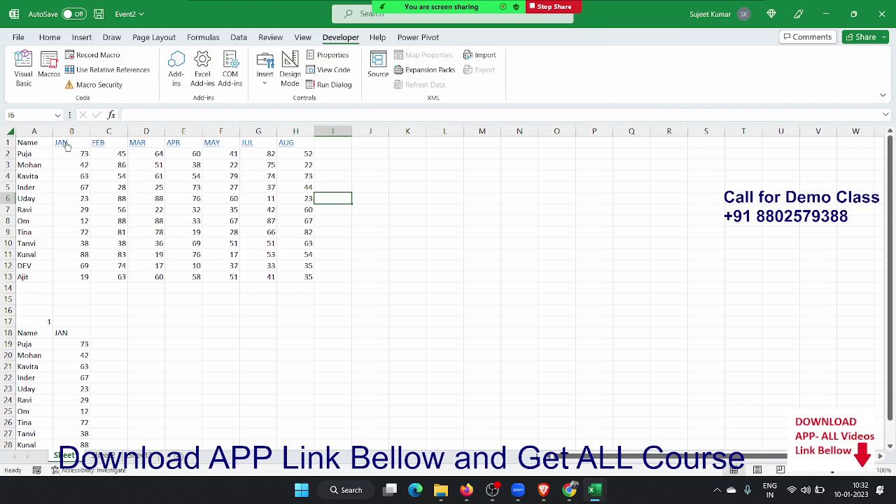
mouse_move(98, 148)
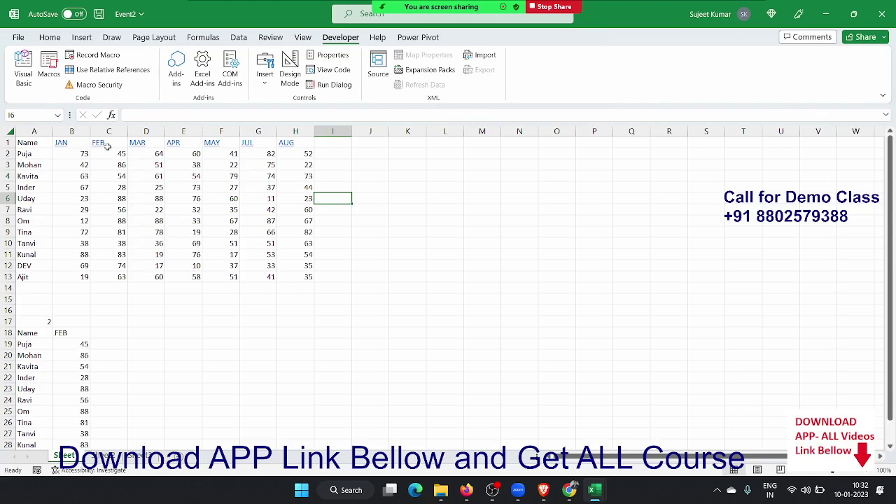
mouse_move(138, 146)
mouse_move(177, 152)
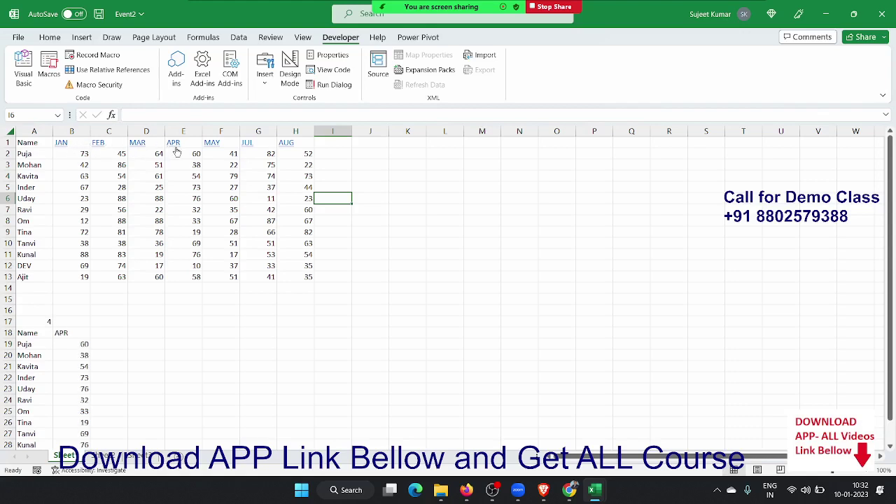
mouse_move(205, 144)
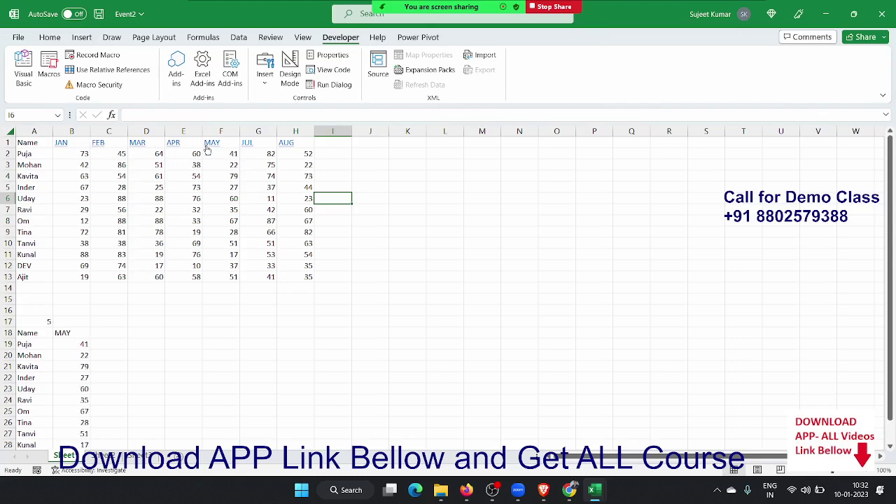
mouse_move(247, 148)
left_click(247, 149)
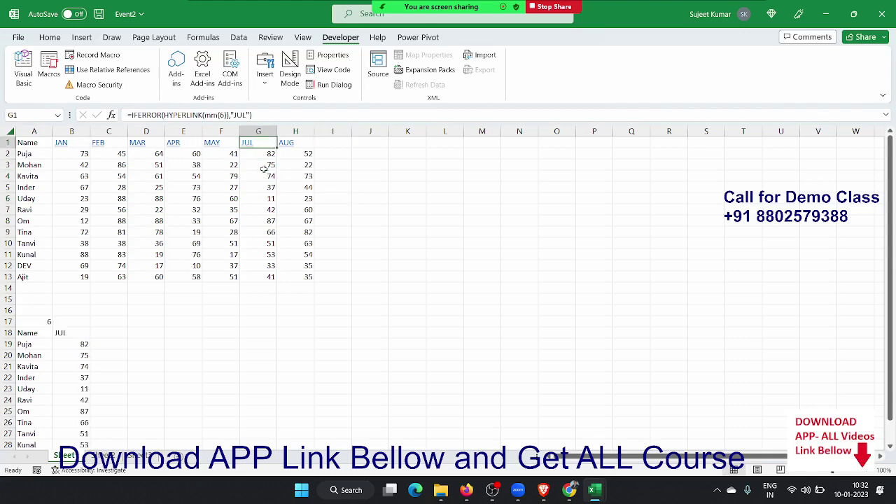
left_click(244, 115)
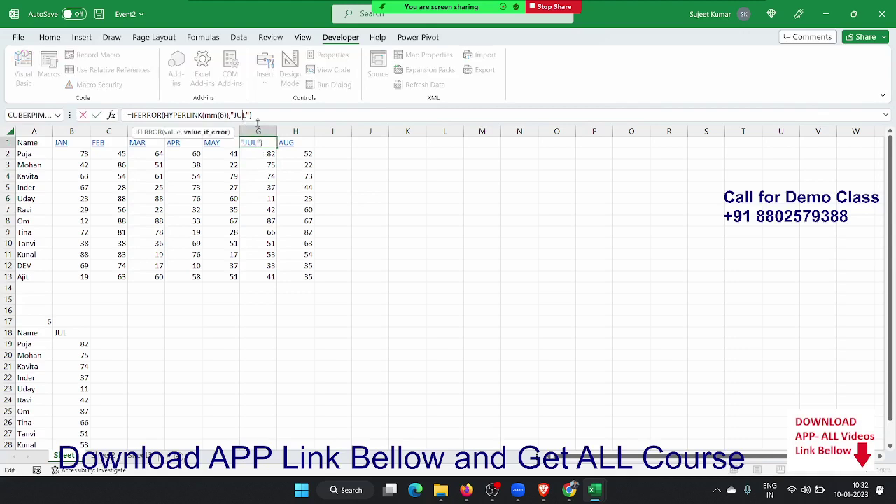
key("BackSpace")
type("N")
key("Return")
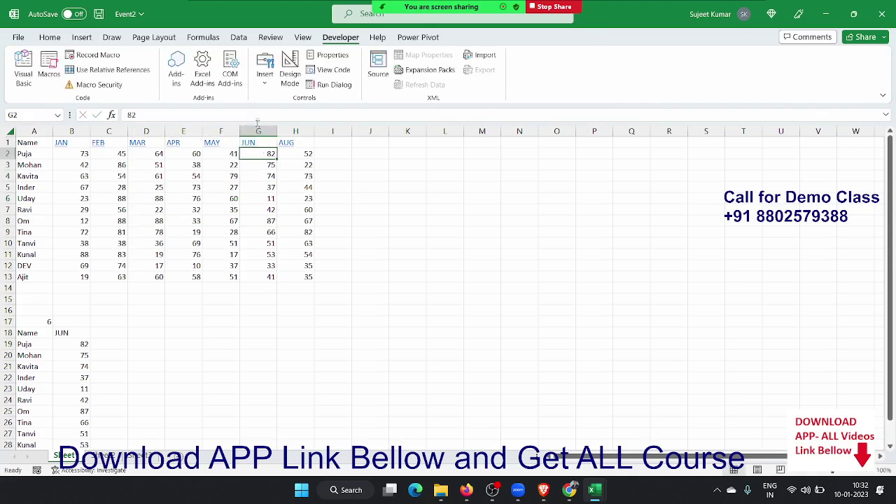
key("Up")
Change H1's label from AUG to JUL.
key("Right")
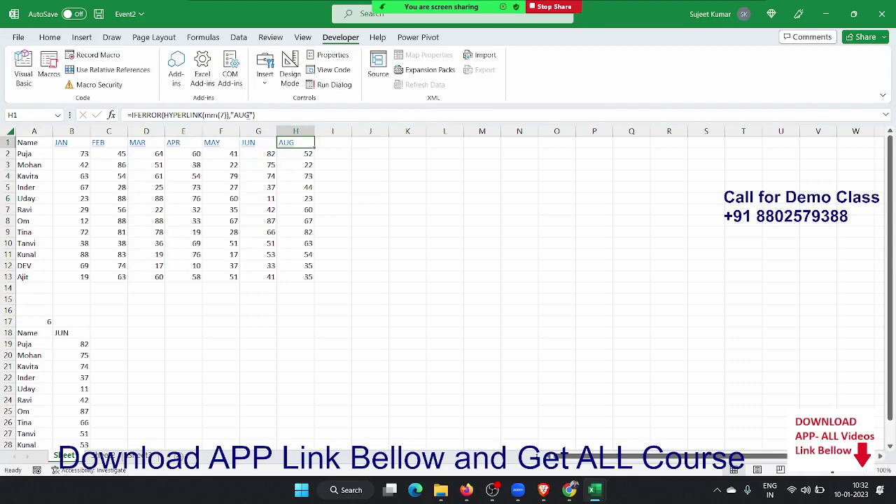
left_click(244, 116)
key("BackSpace")
key("BackSpace")
key("BackSpace")
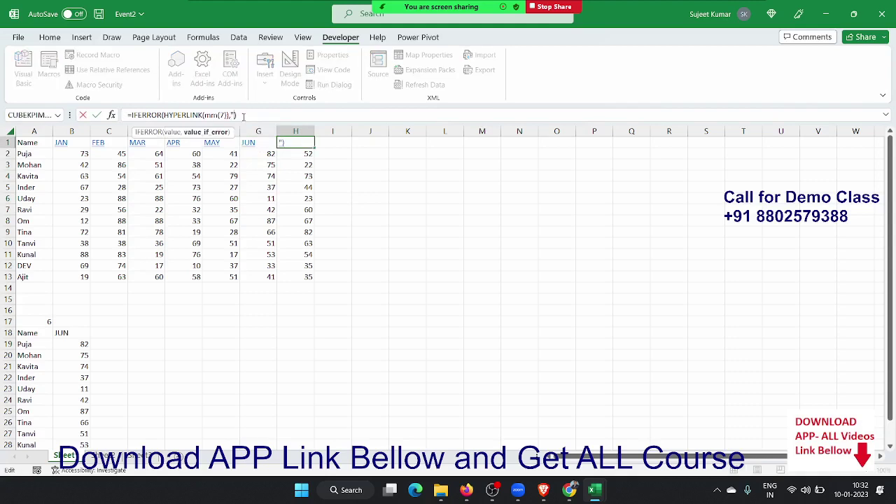
type("JUL")
key("Return")
Select the lower table's names and JUN scores, A18:B30.
key("ctrl+Left")
key("ctrl+Down")
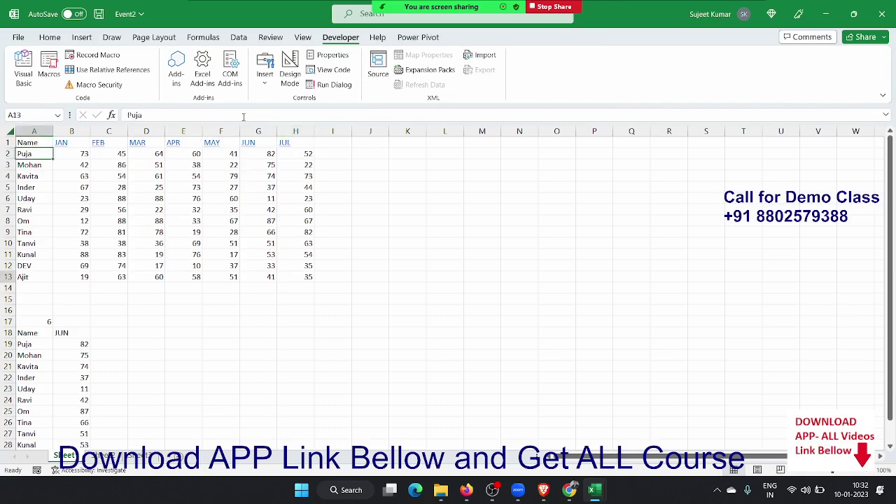
key("Down")
key("Down")
key("Down")
key("Down")
key("Down")
key("ctrl+shift+Right")
key("ctrl+shift+Down")
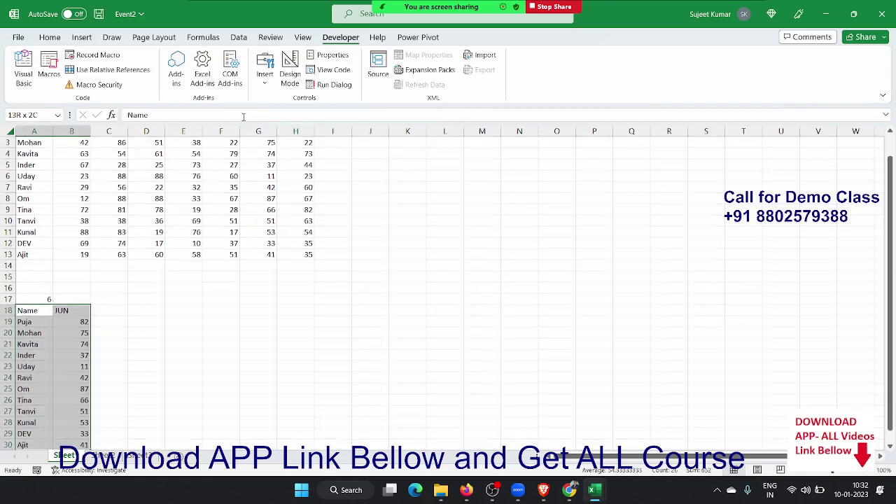
Insert a 2-D clustered column chart of the JUN data and move it over columns A to H.
left_click(82, 37)
left_click(326, 54)
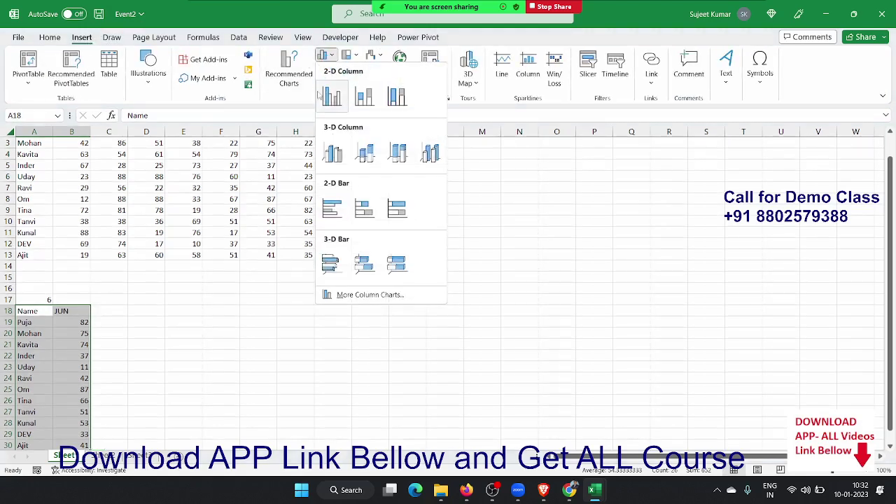
left_click(321, 97)
left_click(392, 165)
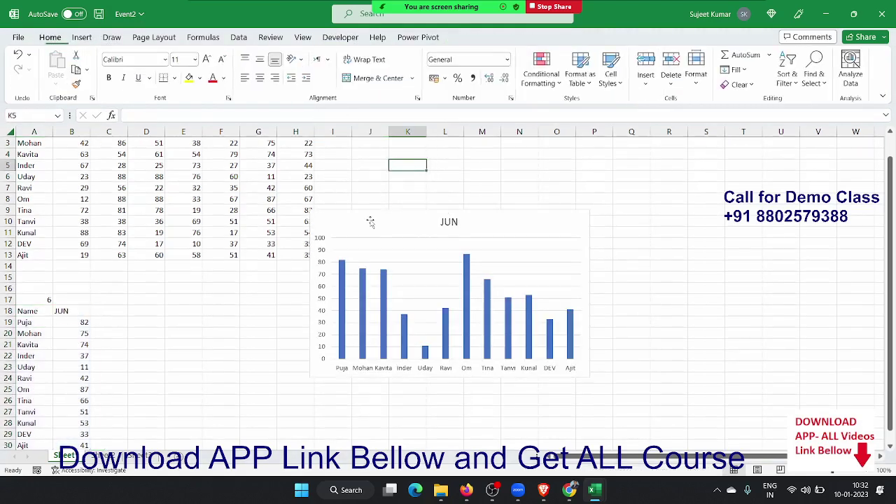
left_click_drag(370, 222, 67, 160)
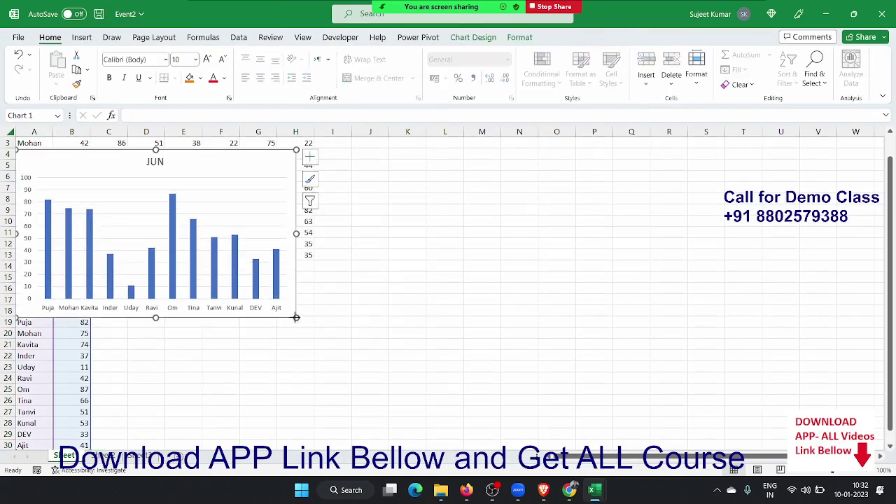
Enlarge and widen the chart below the headers and move its JUN title to the upper right.
left_click_drag(296, 317, 310, 374)
scroll(319, 353, "up", 1)
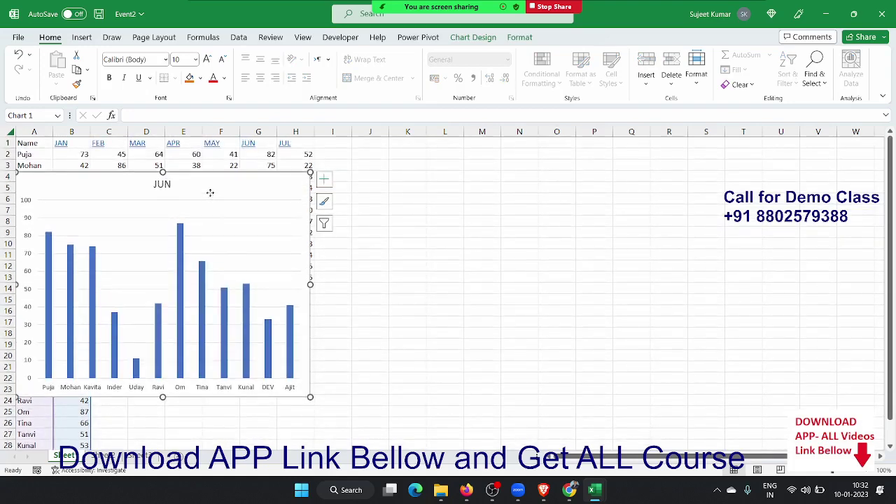
left_click_drag(211, 193, 208, 171)
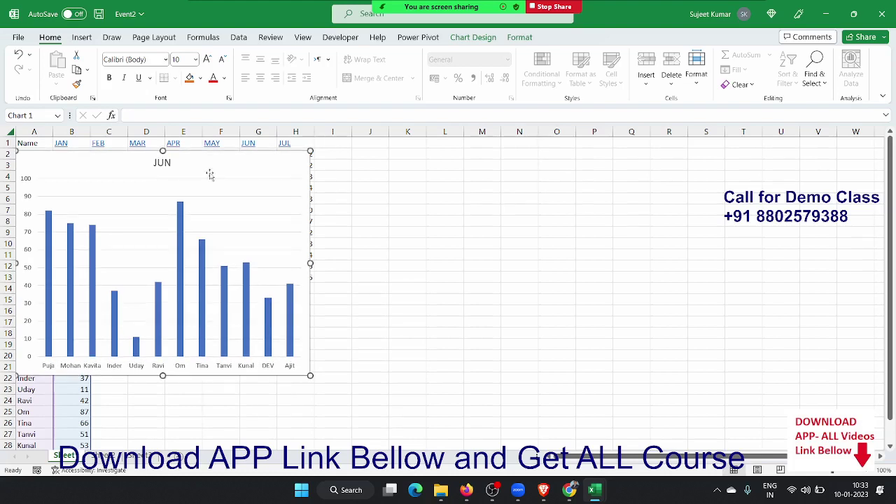
left_click_drag(310, 264, 453, 259)
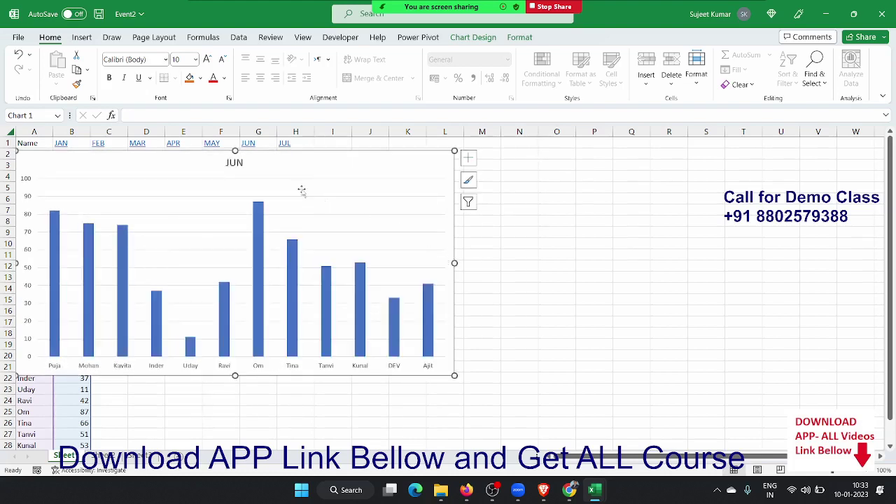
left_click(236, 162)
left_click_drag(230, 169, 420, 163)
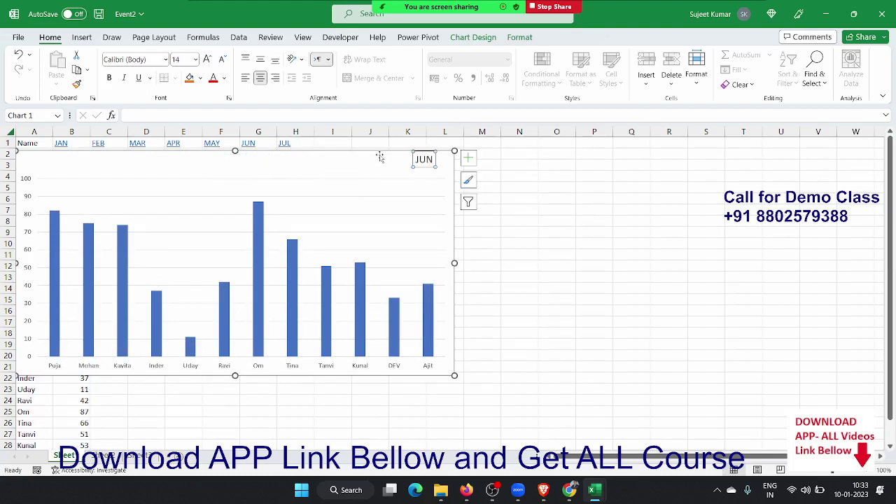
left_click(343, 142)
Select headers B1:H1 and open Fill Effects from the Format Cells Fill tab.
key("Left")
key("ctrl+shift+Left")
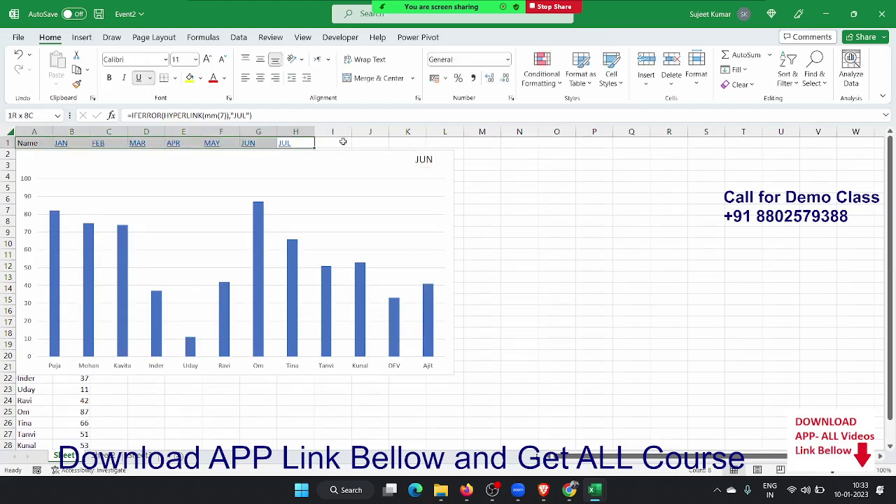
key("shift+Right")
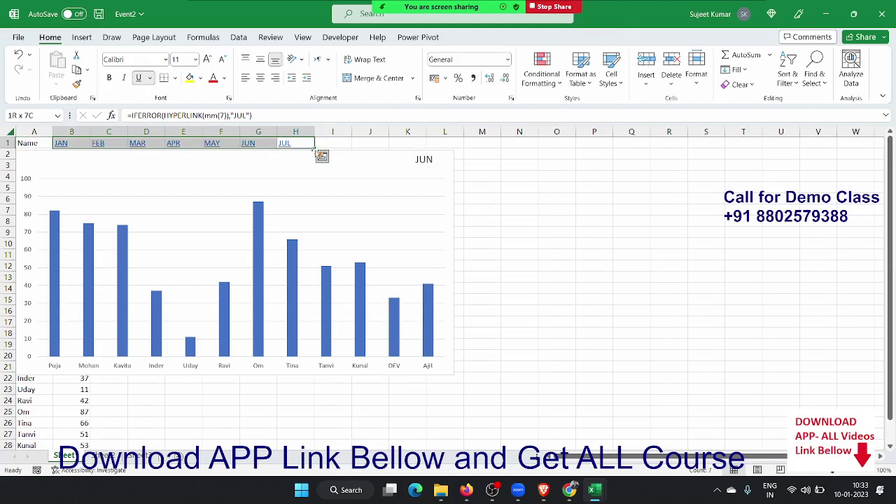
left_click(511, 99)
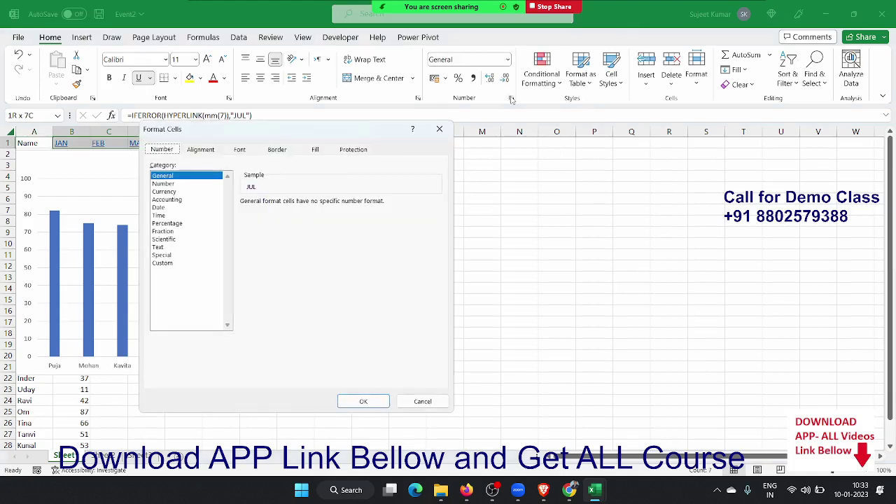
left_click(175, 265)
left_click_drag(235, 136, 451, 140)
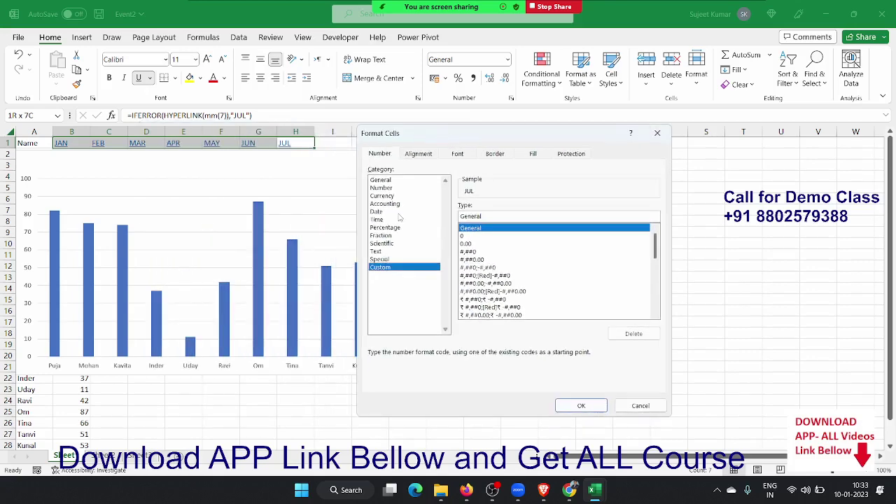
left_click(534, 157)
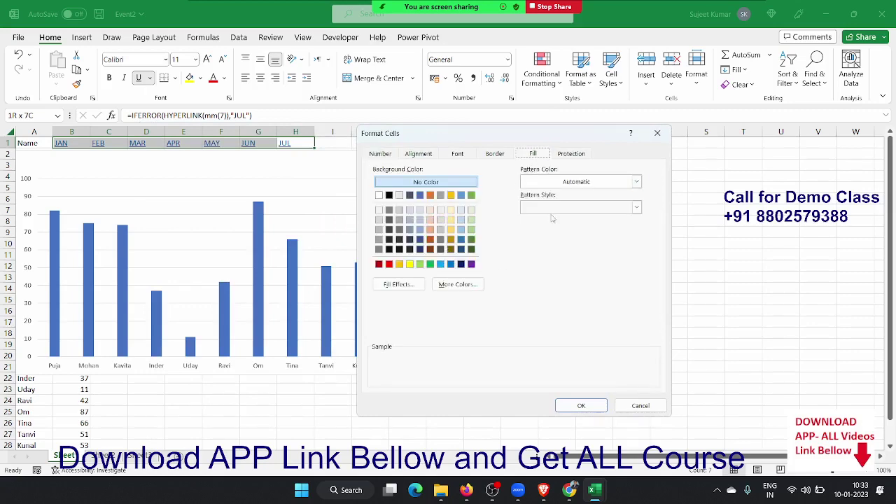
left_click(398, 285)
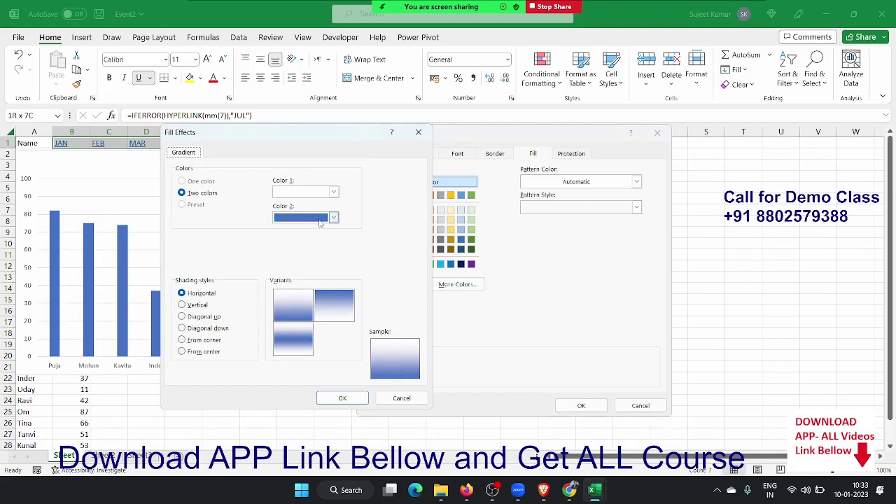
Try dark navy, slate blue-grey and light grey combinations for the two gradient colours.
left_click(320, 221)
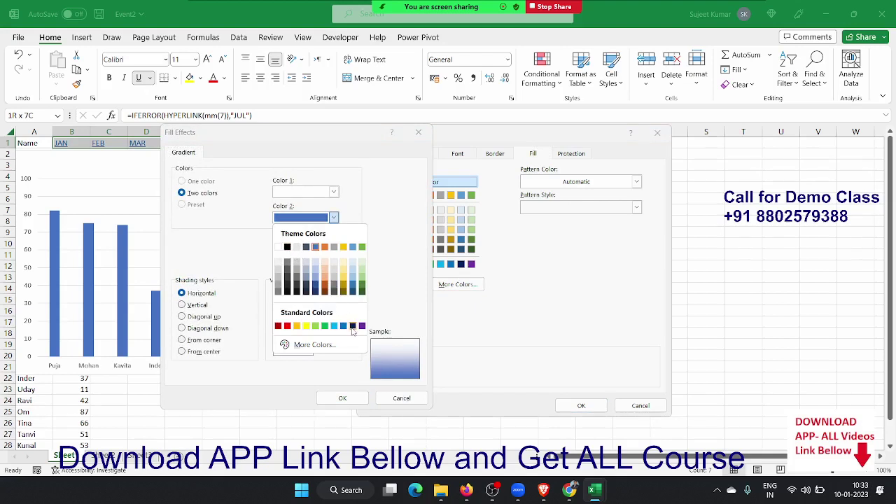
left_click(352, 327)
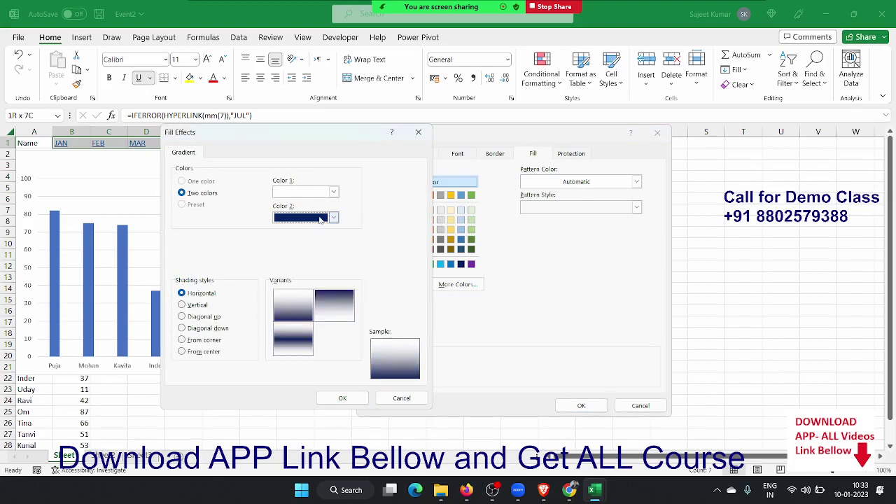
left_click(319, 194)
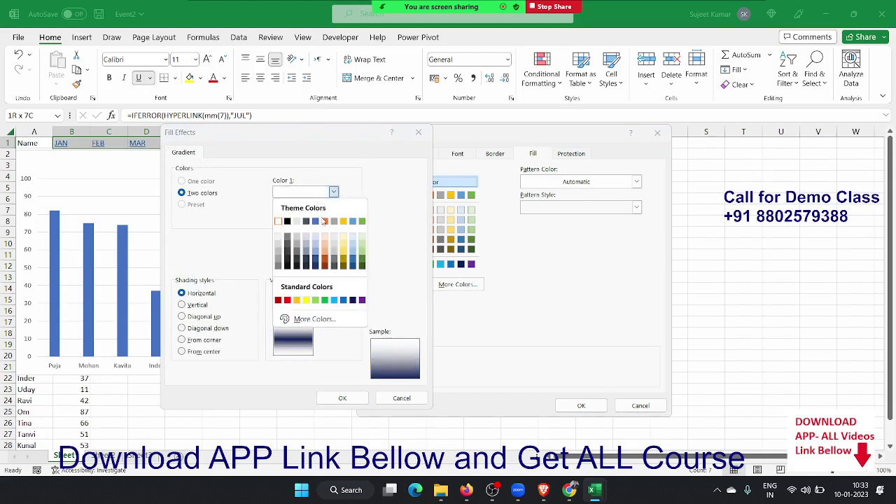
left_click(353, 300)
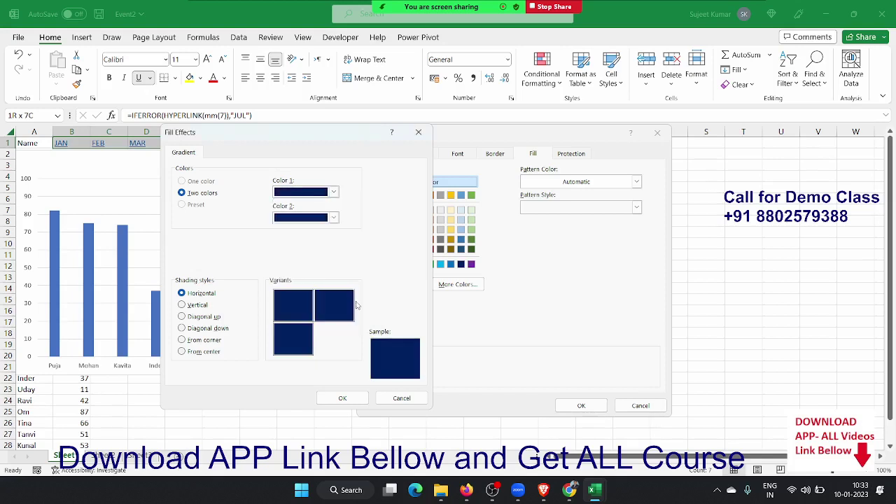
left_click(315, 220)
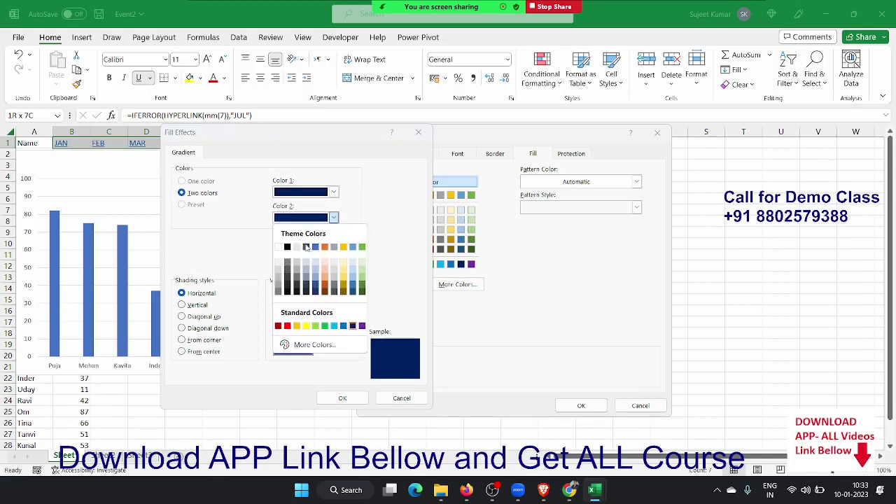
left_click(306, 248)
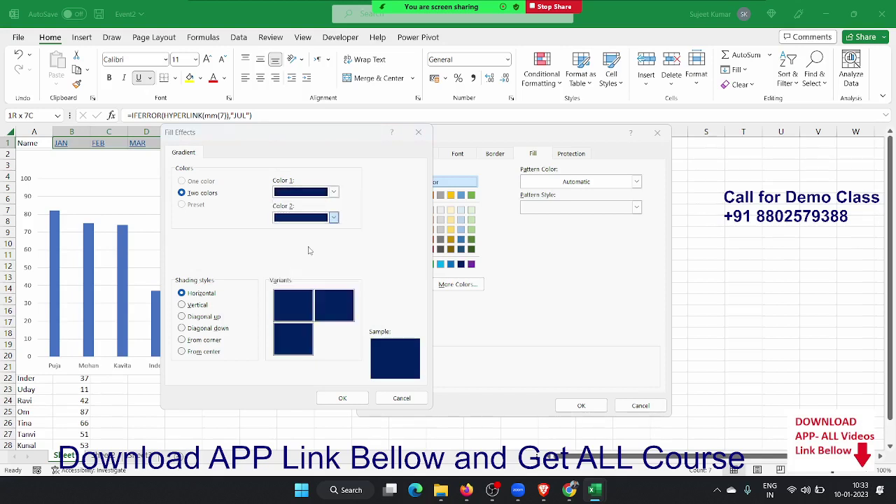
left_click(332, 219)
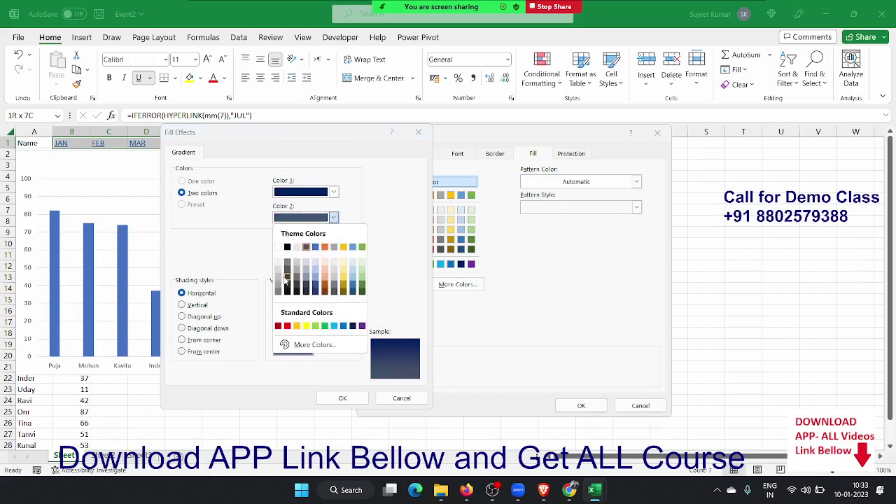
left_click(280, 279)
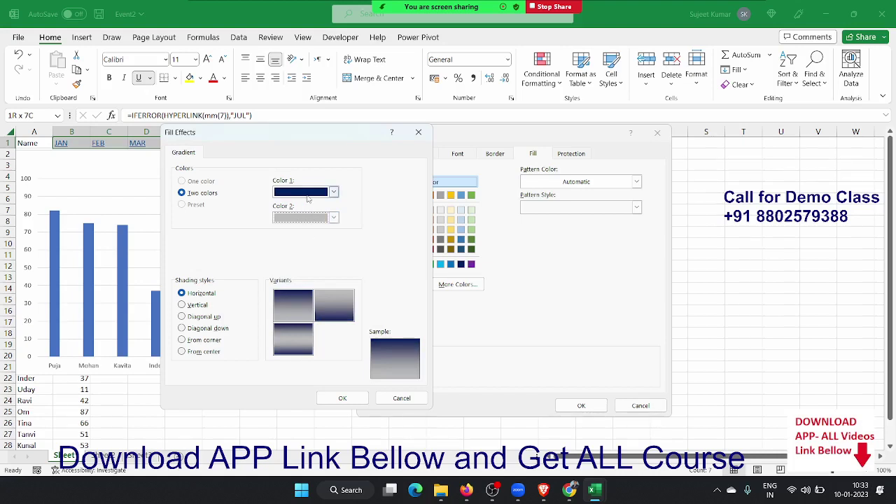
left_click(333, 218)
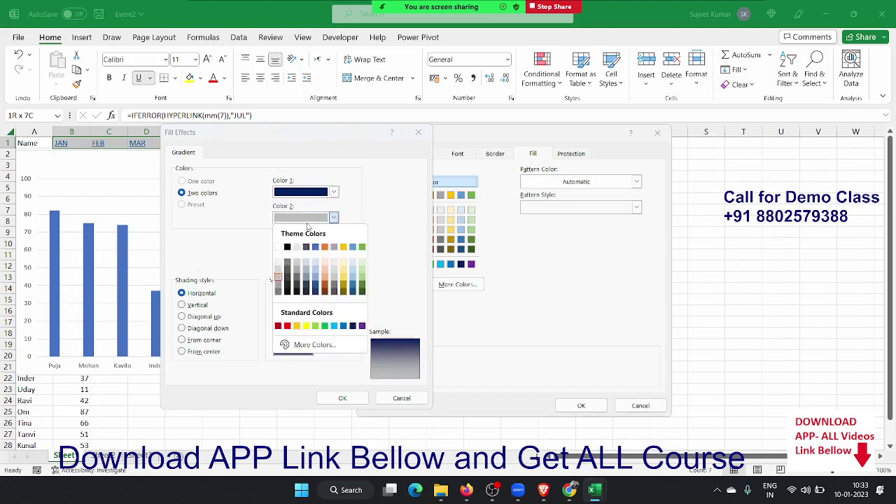
left_click(351, 326)
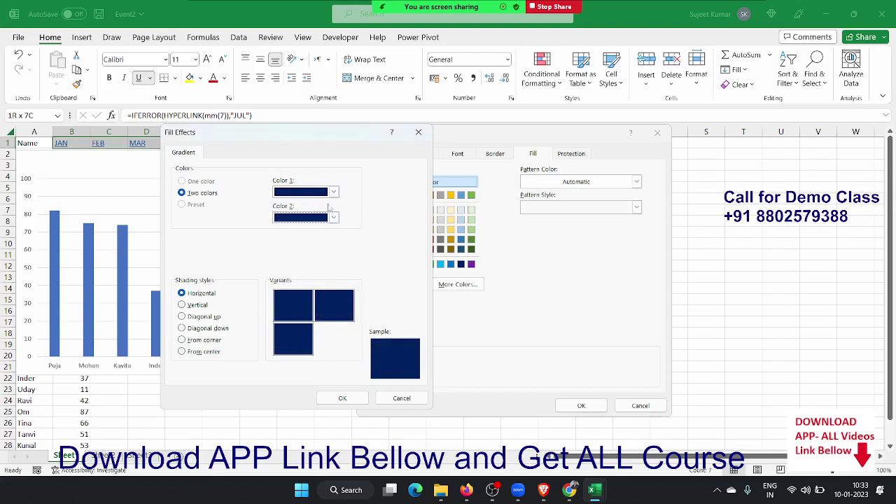
Test light, dark grey, light grey and blue for Color 1, with white for Color 2.
left_click(334, 192)
left_click(281, 241)
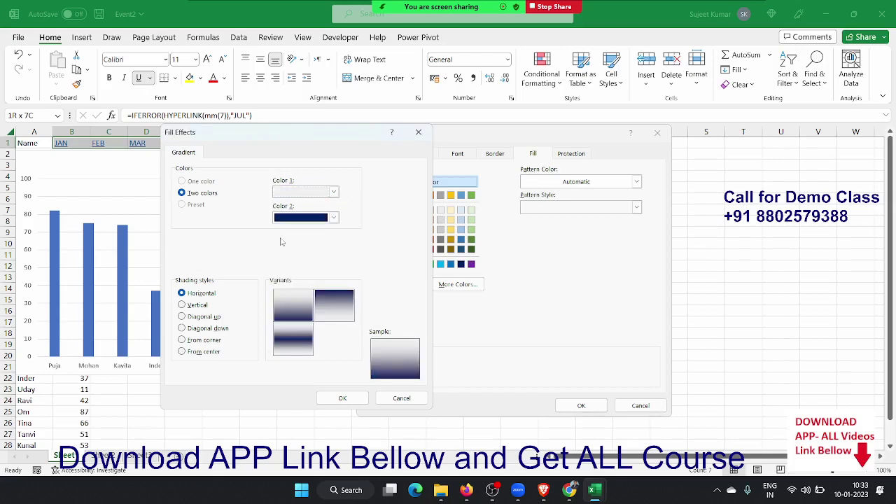
left_click(334, 192)
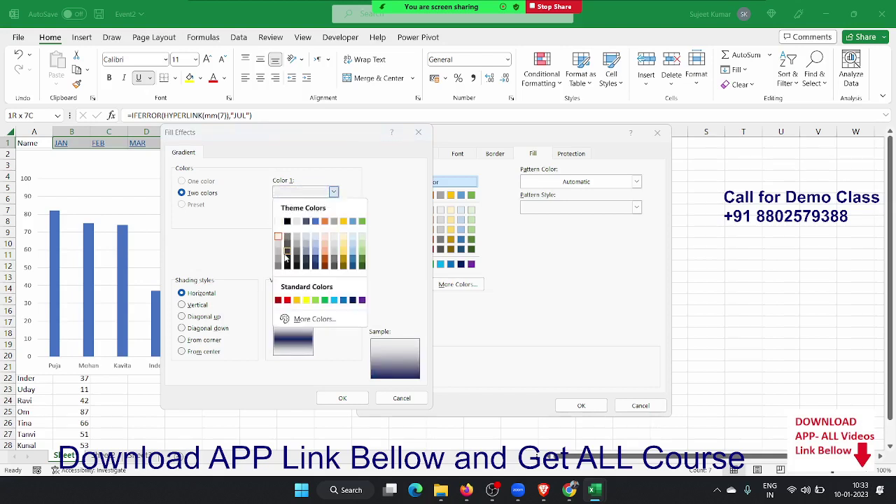
left_click(285, 258)
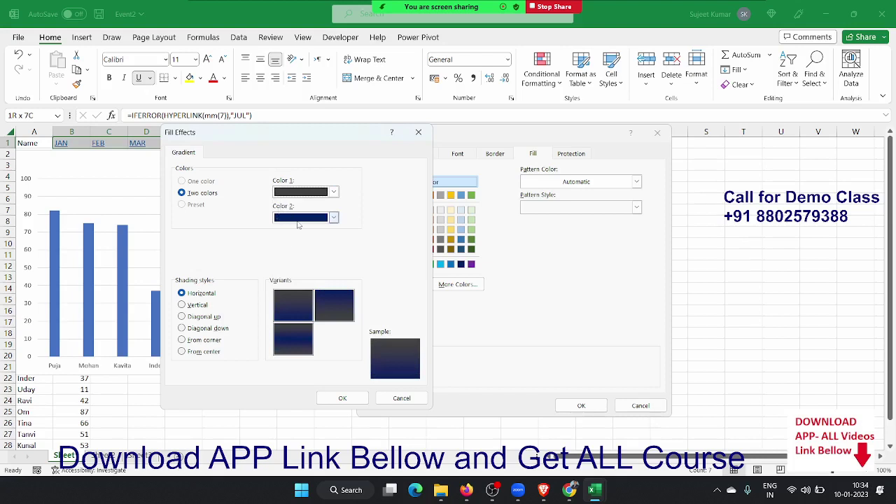
left_click(334, 192)
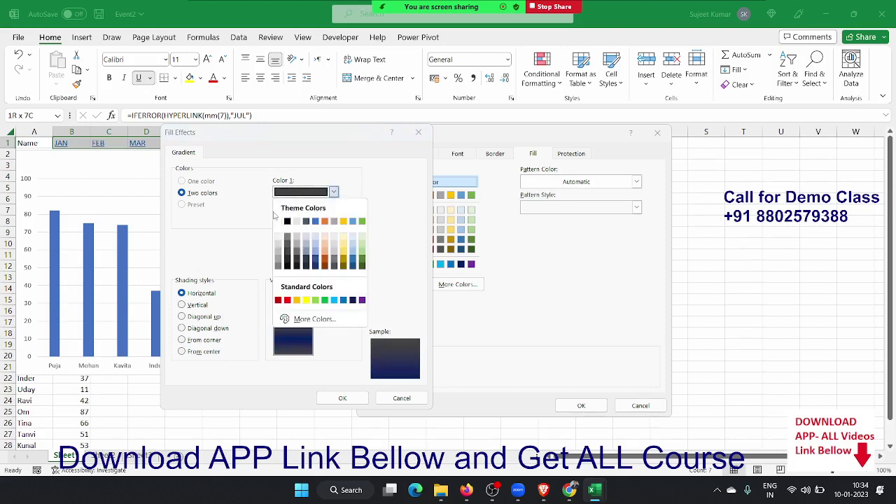
left_click(277, 256)
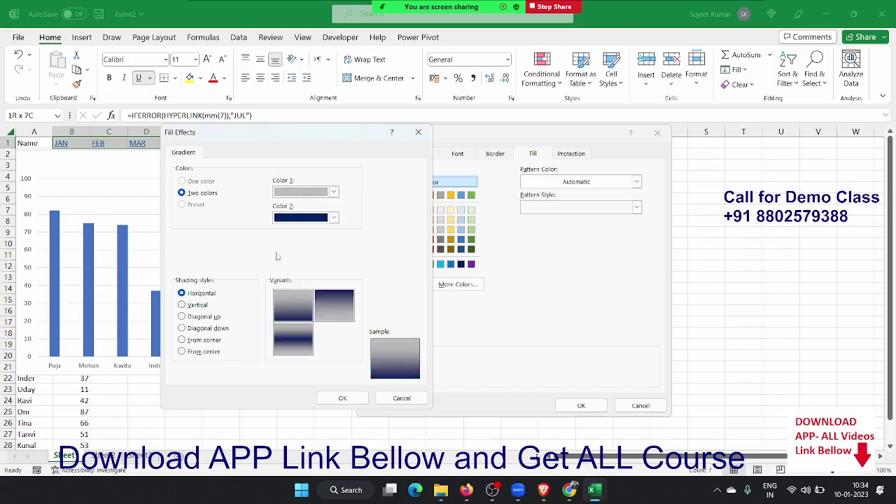
left_click(304, 192)
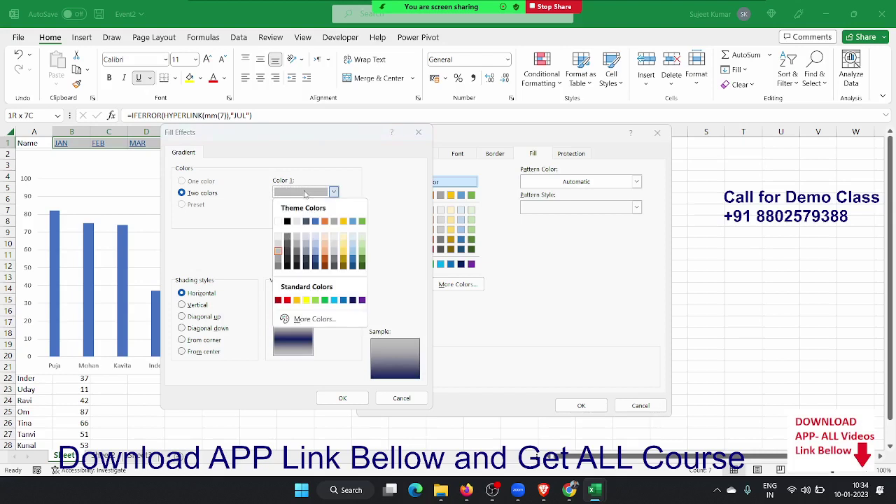
left_click(344, 300)
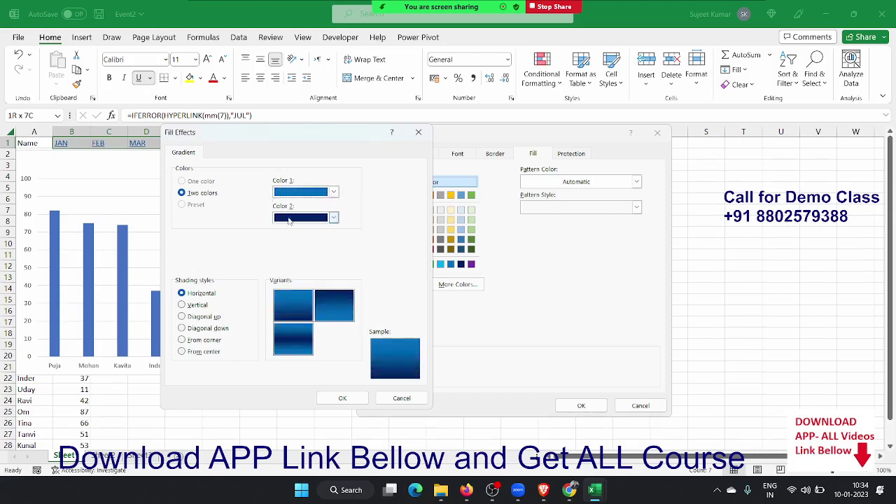
left_click(333, 217)
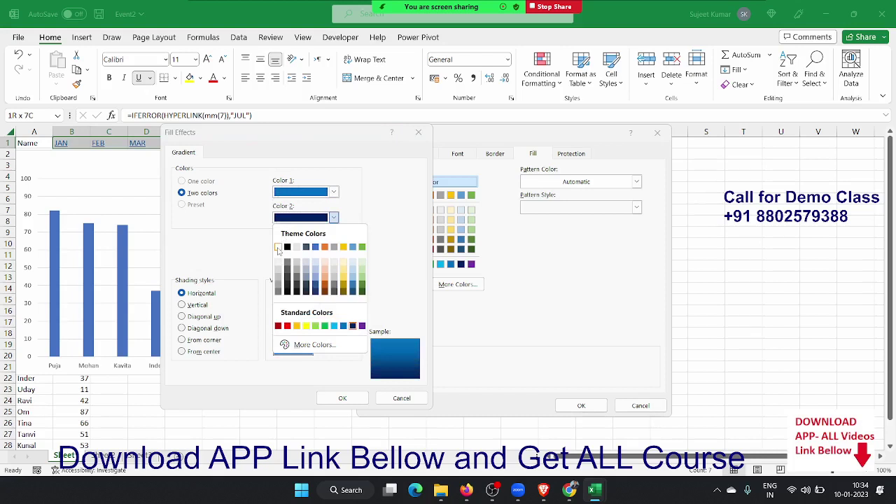
left_click(278, 248)
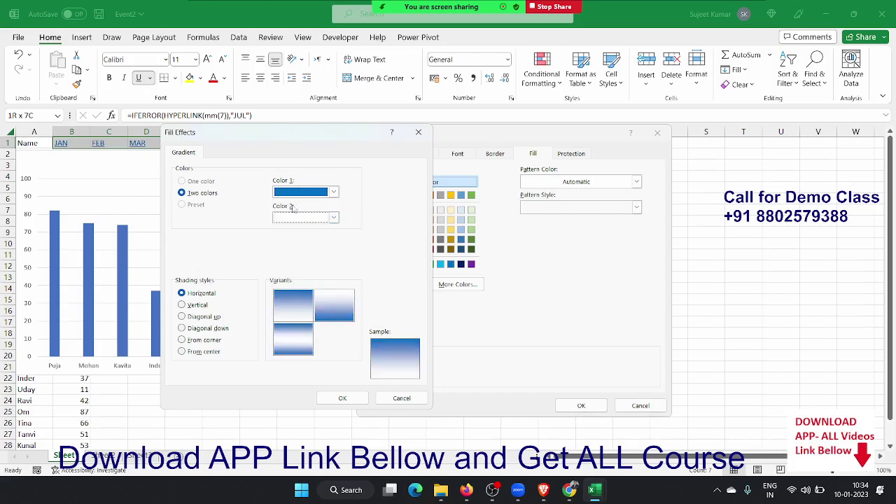
Pick the lower gradient variant with medium grey and light grey, and apply it to B1:H1.
left_click(291, 337)
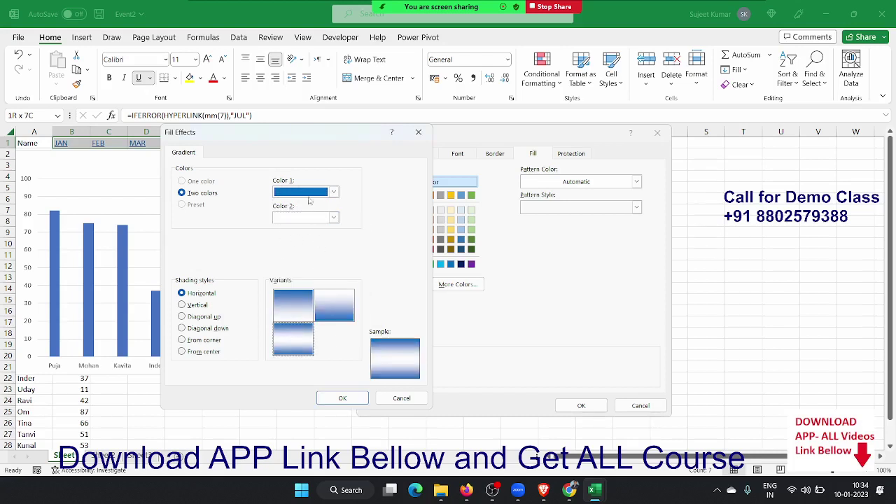
left_click(306, 193)
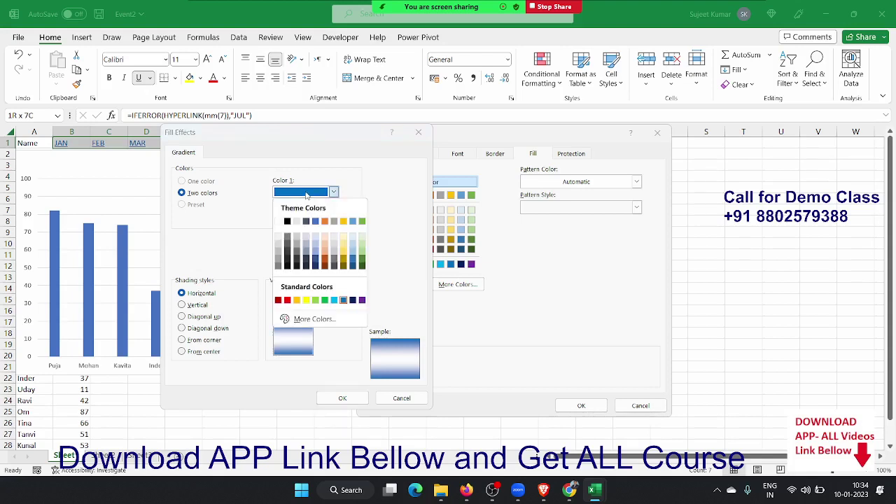
left_click(352, 300)
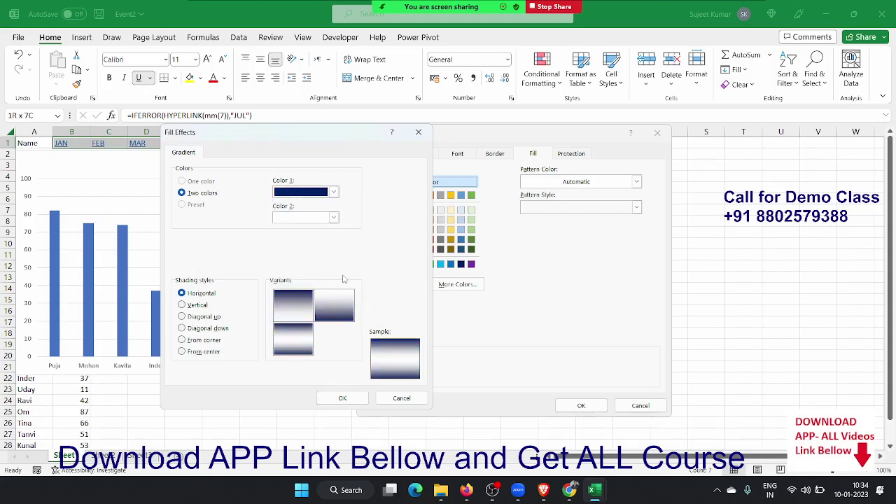
left_click(291, 222)
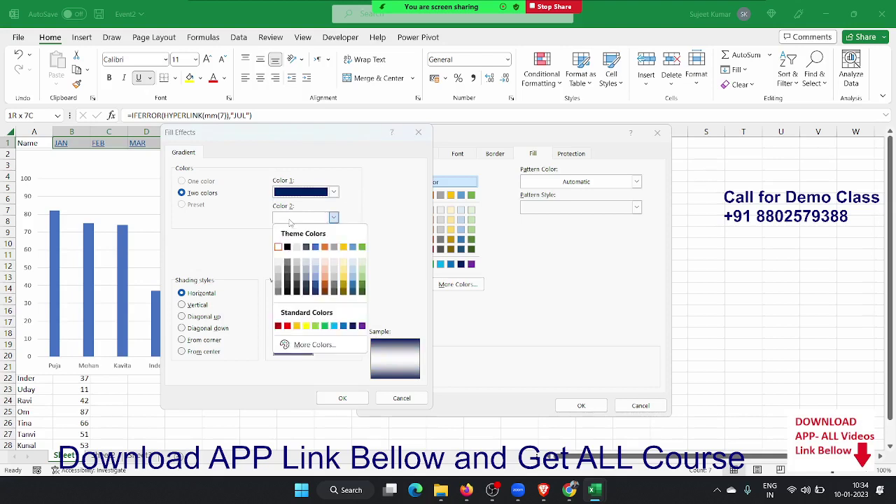
left_click(278, 273)
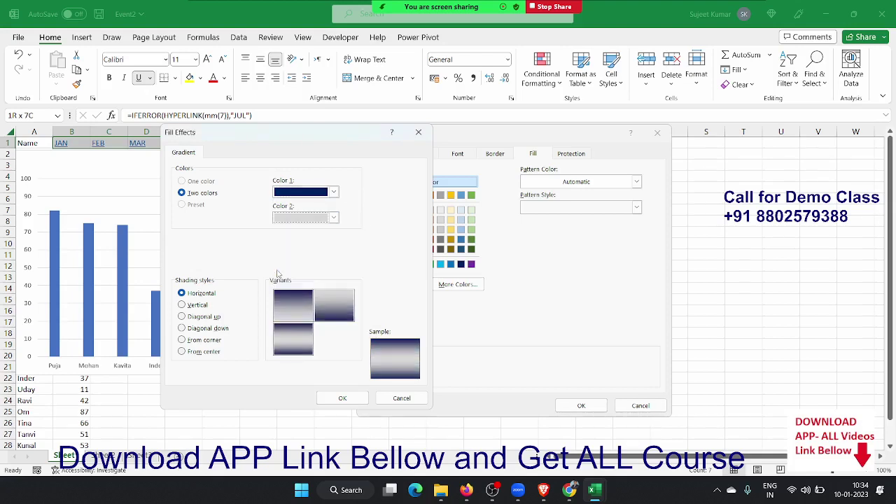
left_click(334, 192)
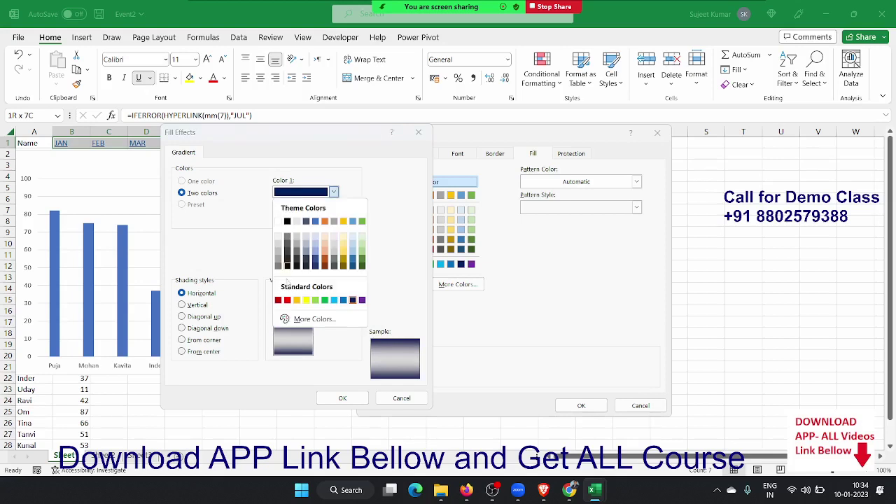
left_click(282, 266)
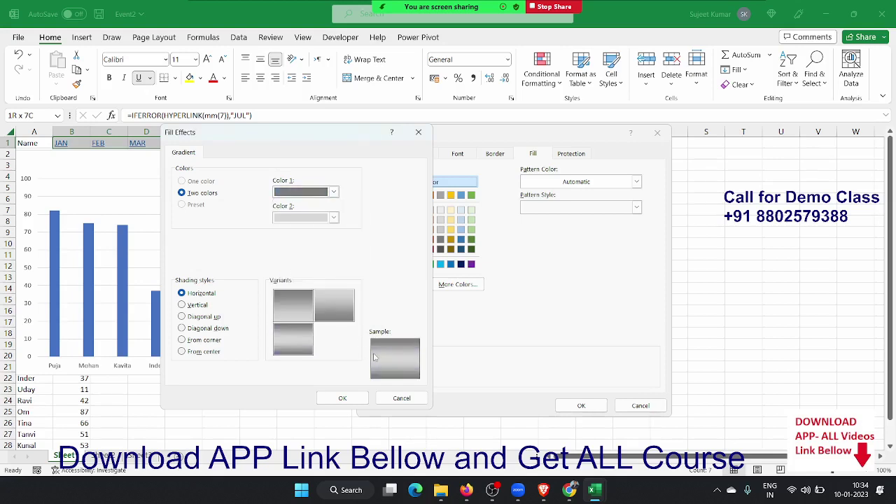
left_click(343, 398)
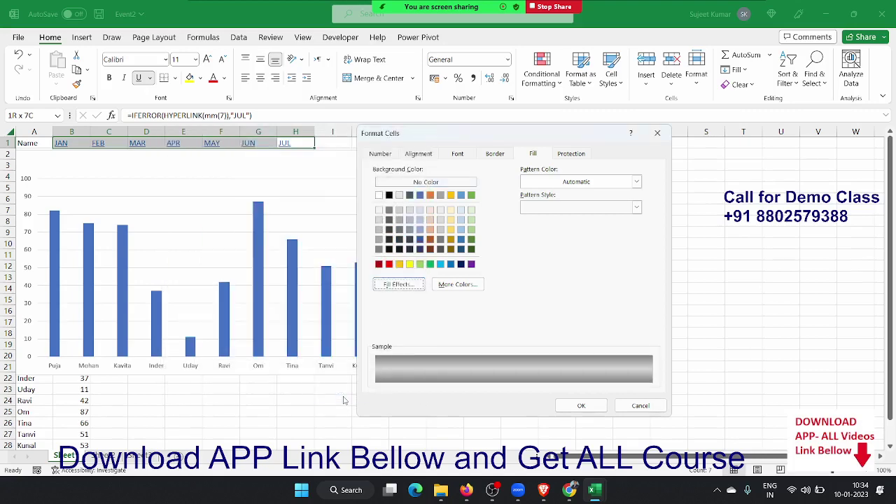
left_click(581, 406)
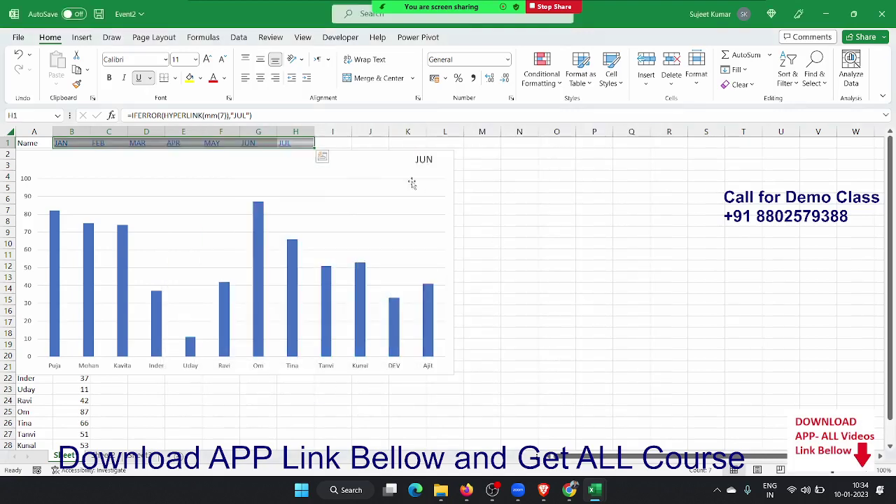
In Format Cells Border settings, choose a pale grey line colour and thin line style.
left_click(511, 99)
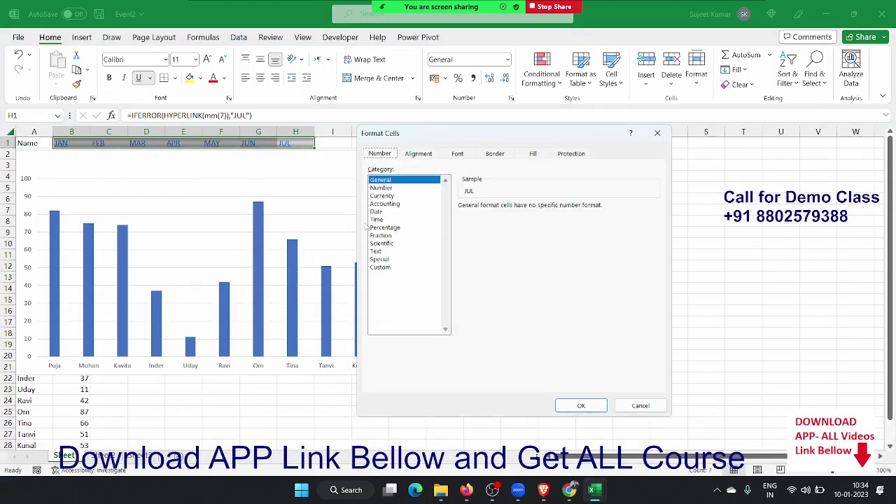
left_click(494, 158)
left_click(435, 279)
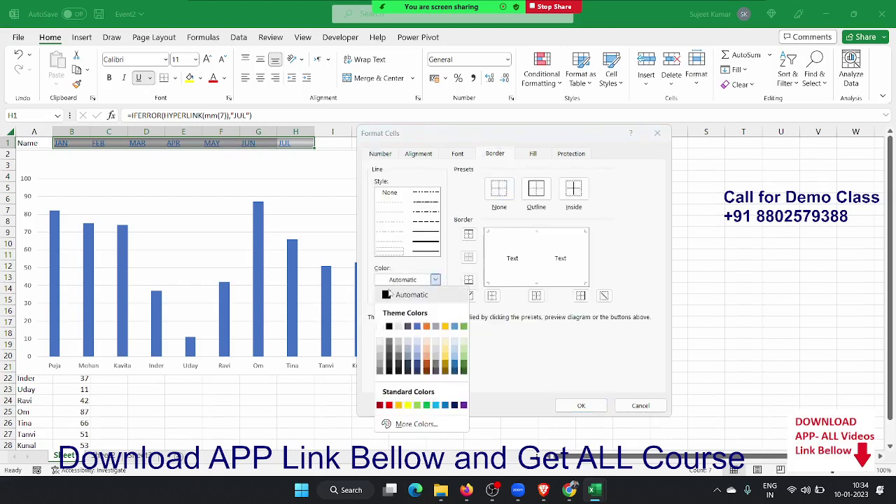
left_click(380, 327)
left_click(405, 279)
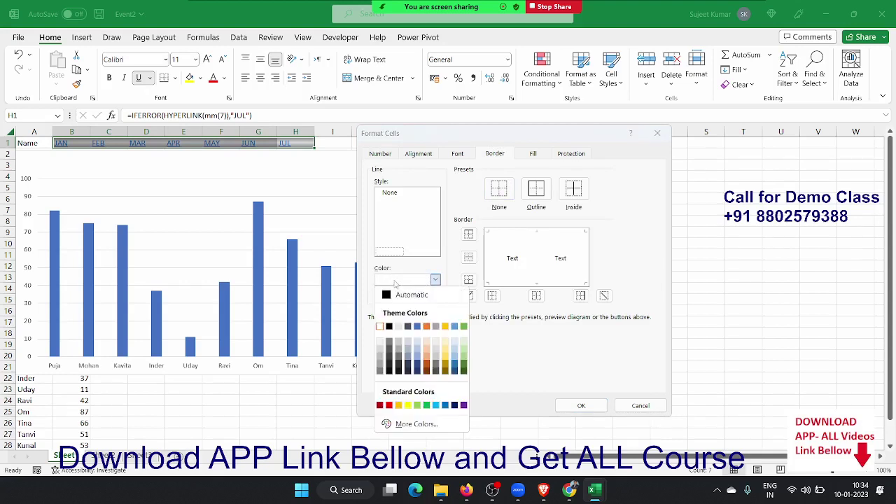
left_click(379, 340)
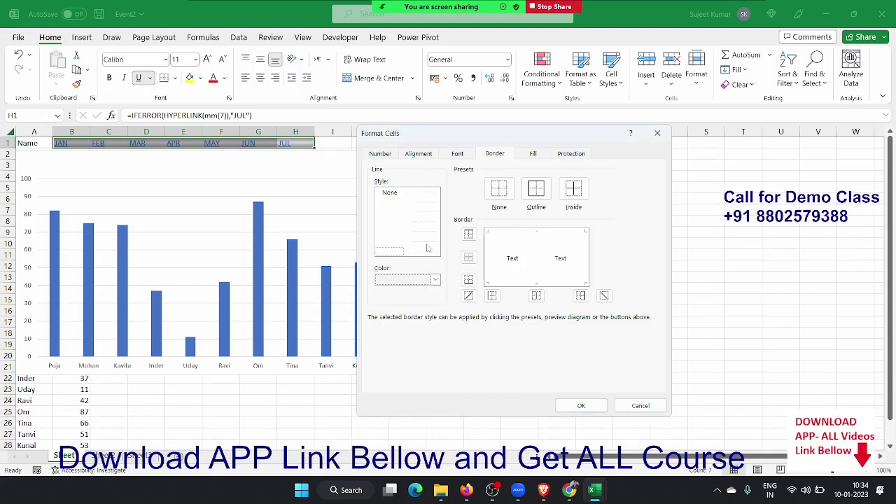
left_click(428, 247)
Apply left, right, inside vertical and bottom borders to the JAN–JUL headers.
left_click(493, 264)
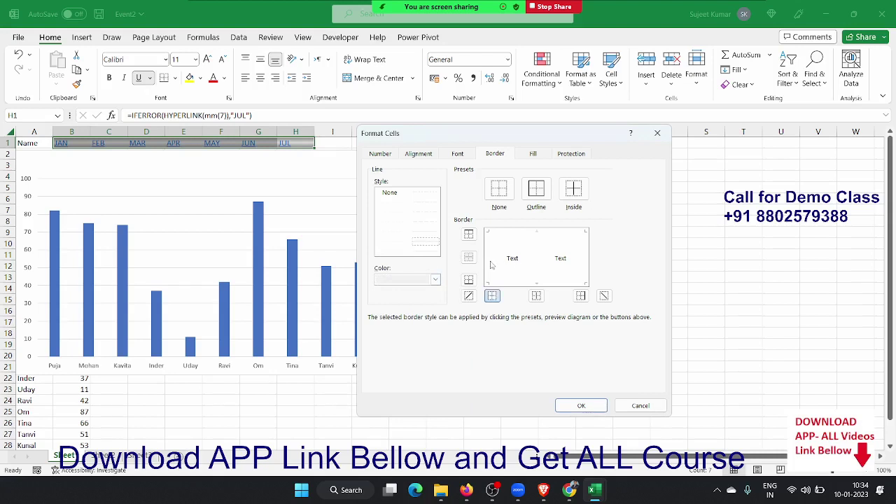
left_click(588, 266)
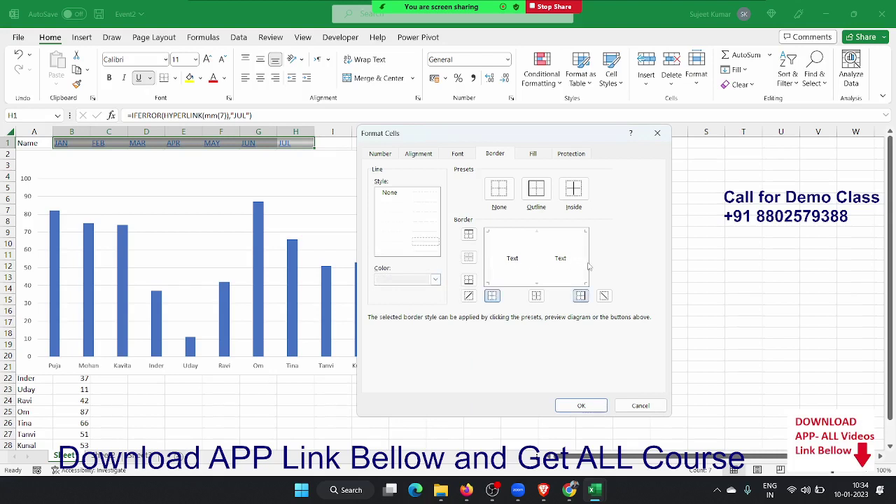
left_click(538, 263)
left_click(518, 283)
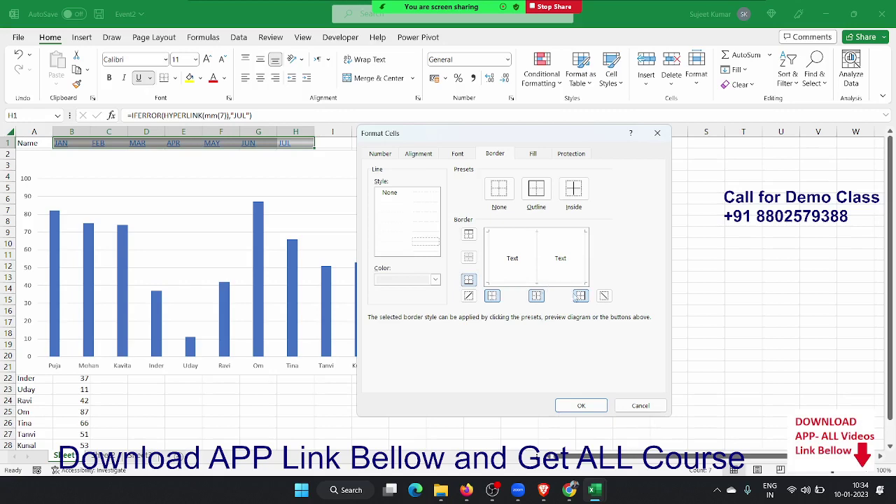
left_click(580, 405)
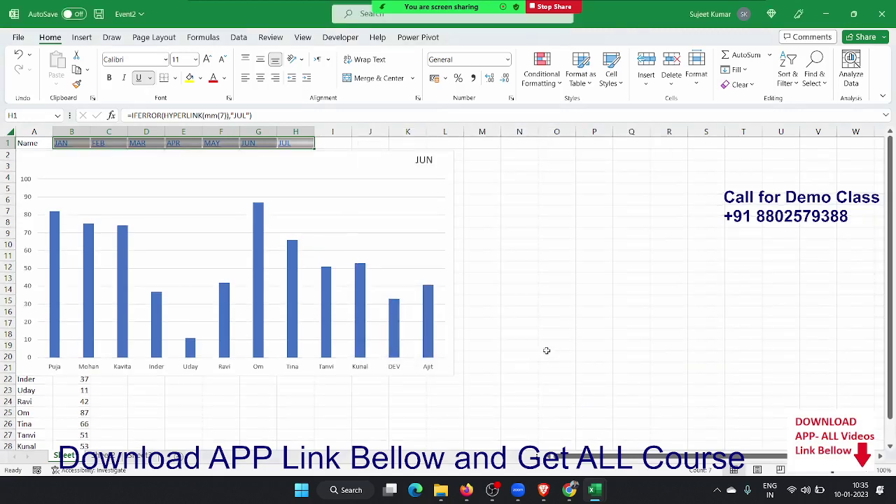
left_click(568, 326)
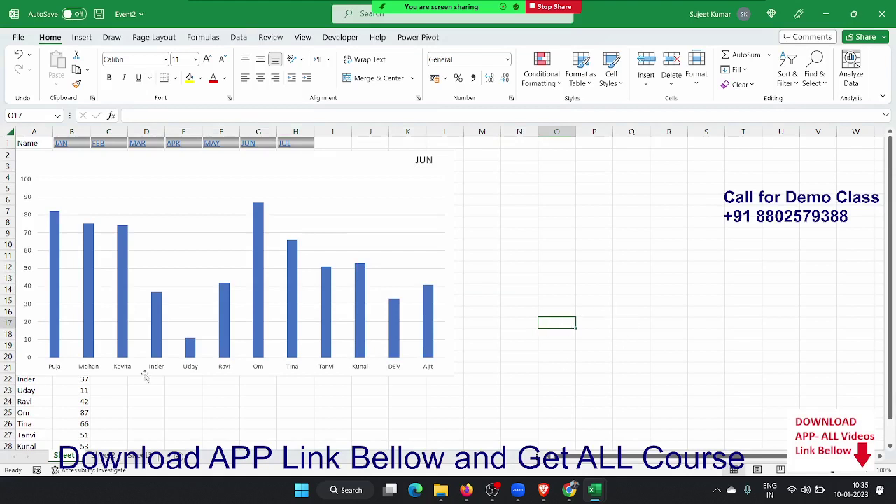
Cycle the chart through FEB, MAR, MAY, JUN and APR via the header links, ending on JUL.
mouse_move(62, 144)
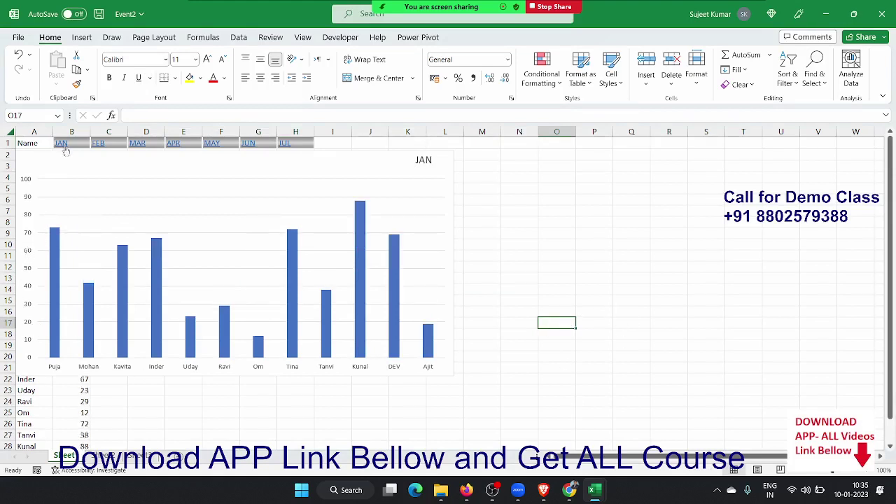
mouse_move(98, 144)
mouse_move(137, 146)
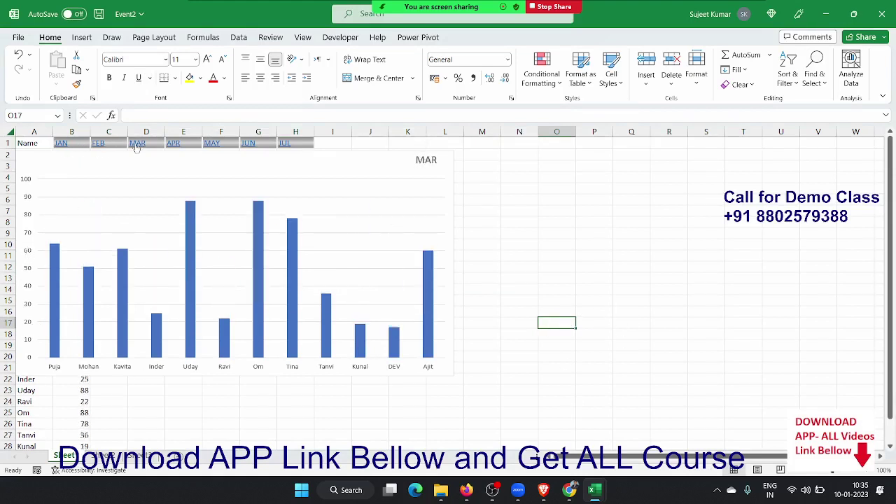
mouse_move(212, 145)
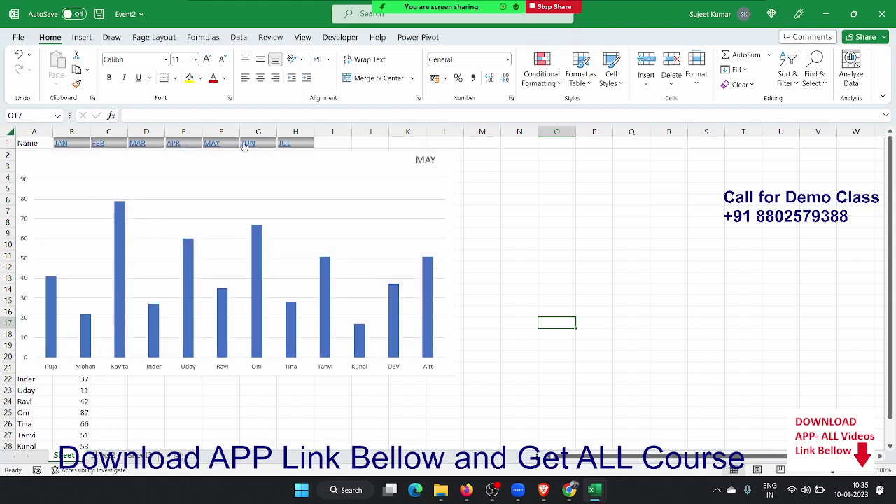
mouse_move(253, 147)
mouse_move(174, 149)
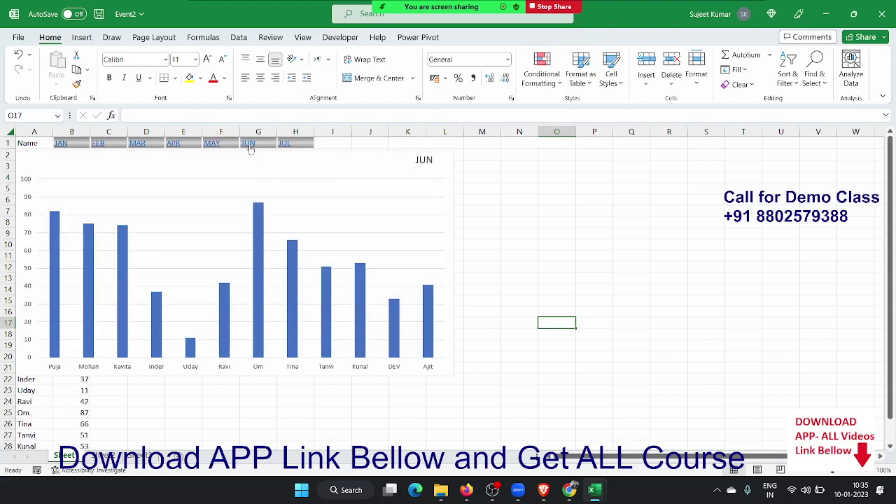
mouse_move(286, 146)
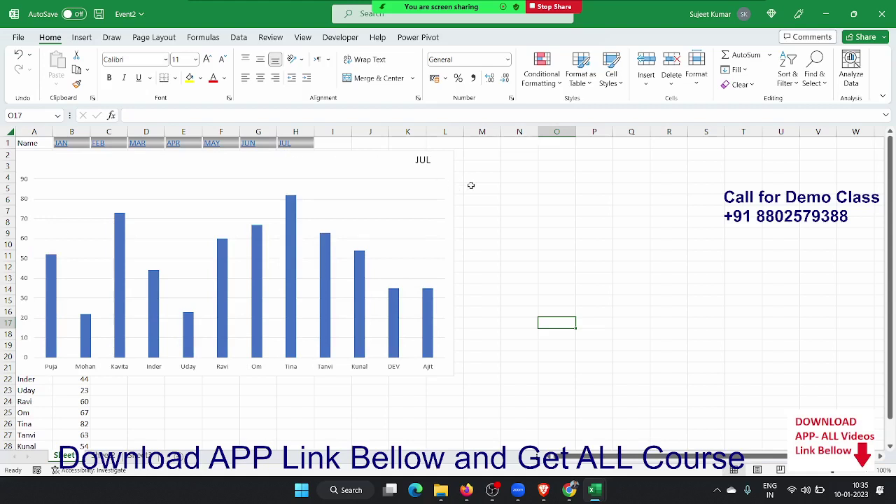
left_click(523, 186)
Move the chart down below row 3 and make row 1 taller.
left_click_drag(303, 166, 303, 194)
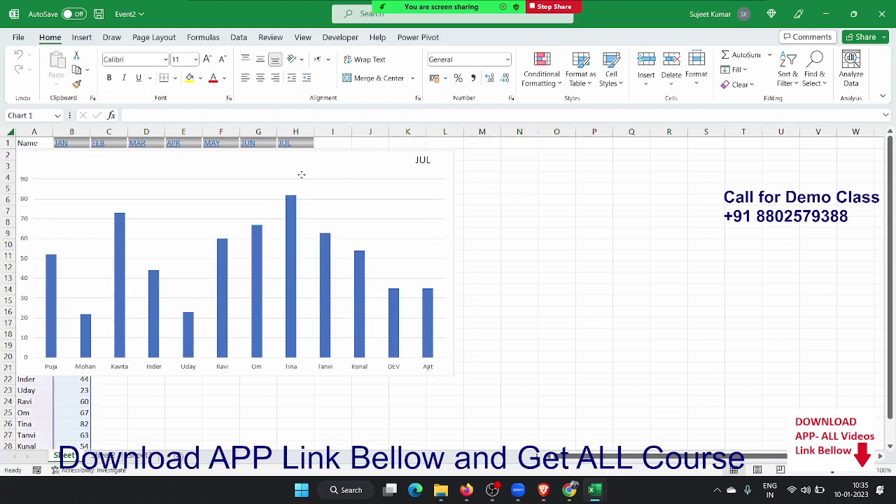
left_click(330, 147)
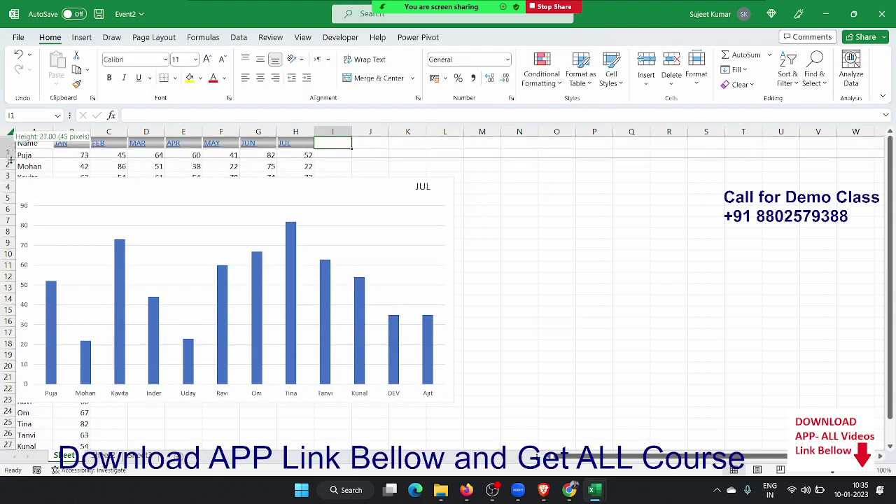
left_click_drag(12, 148, 11, 158)
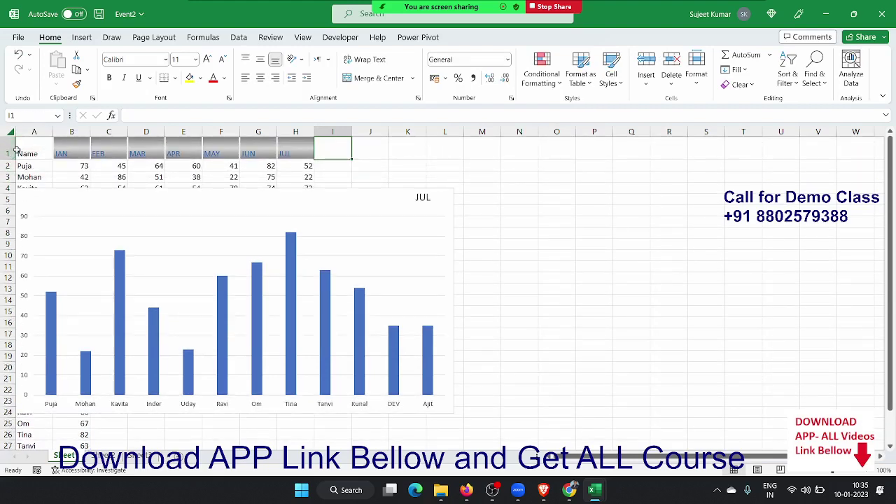
Centre the B1:H1 month headers horizontally and vertically, enlarging their font to size 16.
key("Left")
key("shift+Left")
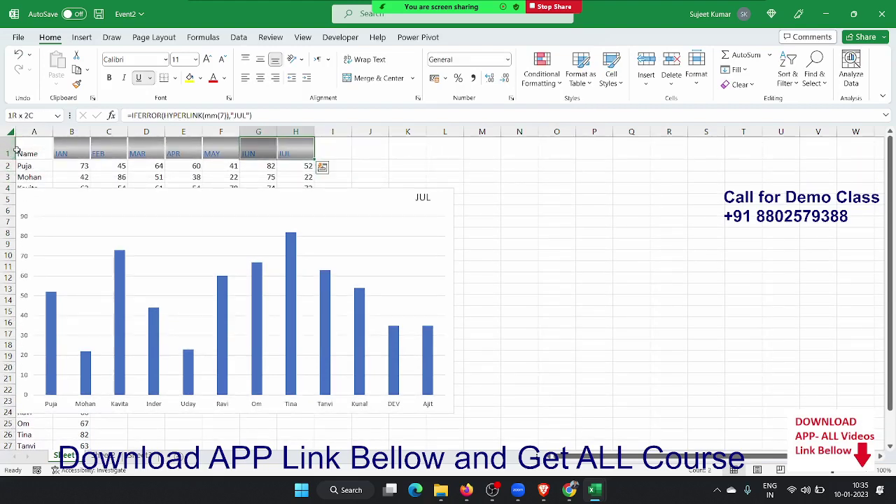
key("shift+Left")
key("shift+Left")
key("shift+Left")
key("shift+Left")
key("shift+Left")
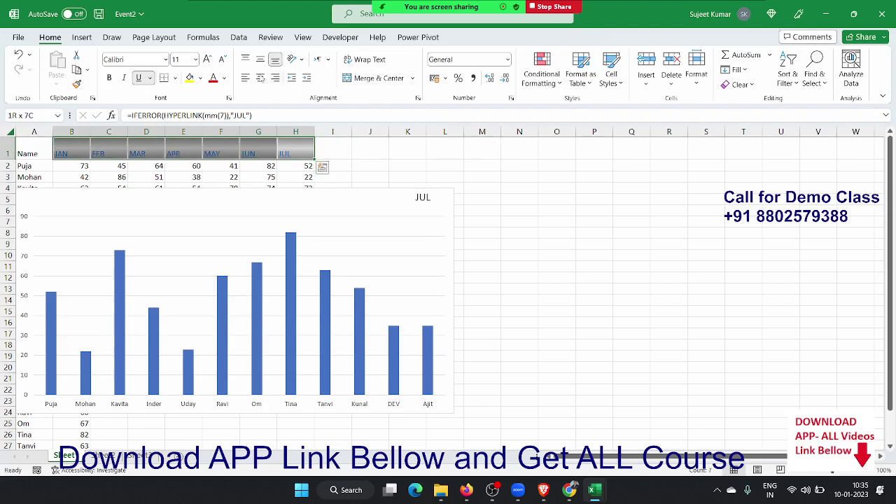
left_click(261, 79)
left_click(260, 60)
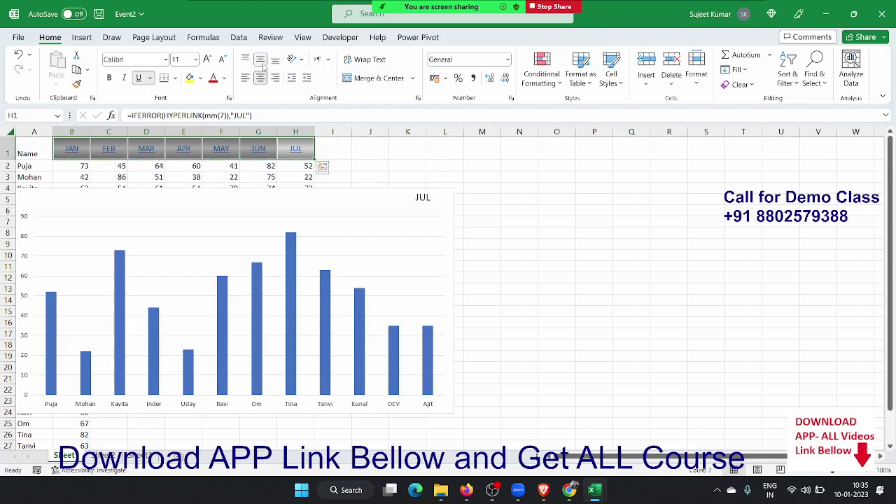
left_click(207, 60)
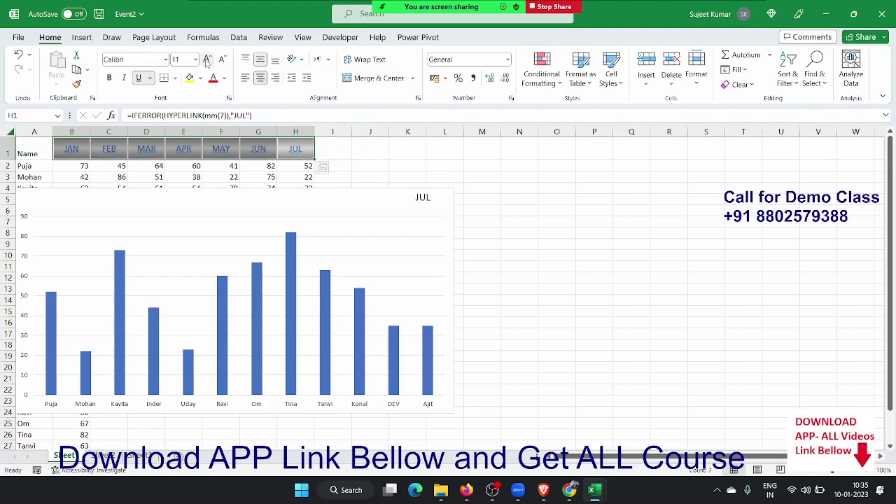
left_click(207, 60)
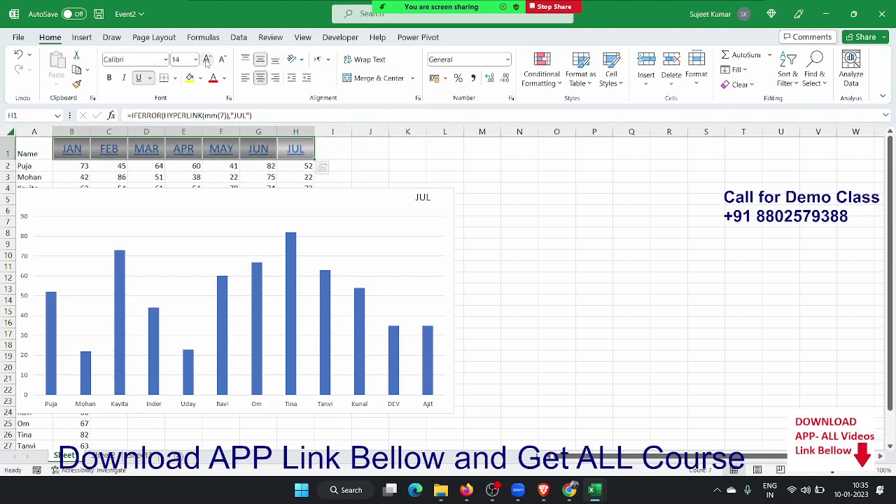
left_click(591, 199)
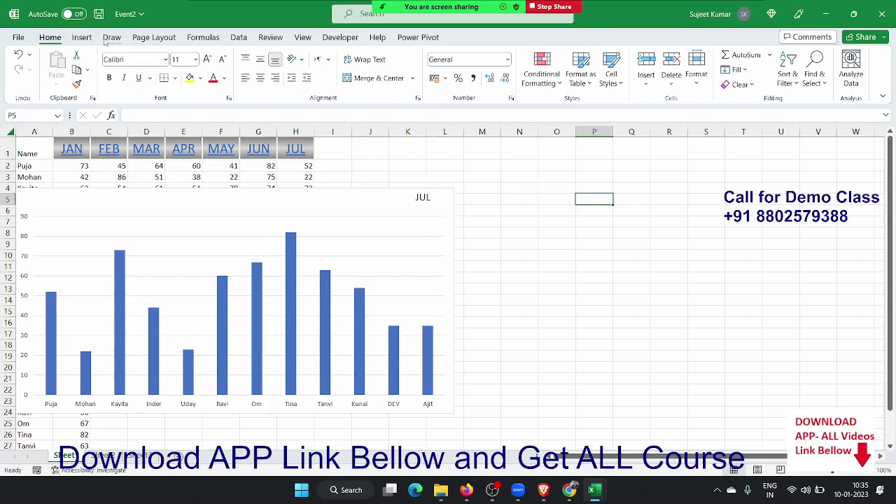
Draw a rectangle shape over the JAN header in B1.
left_click(82, 39)
left_click(148, 73)
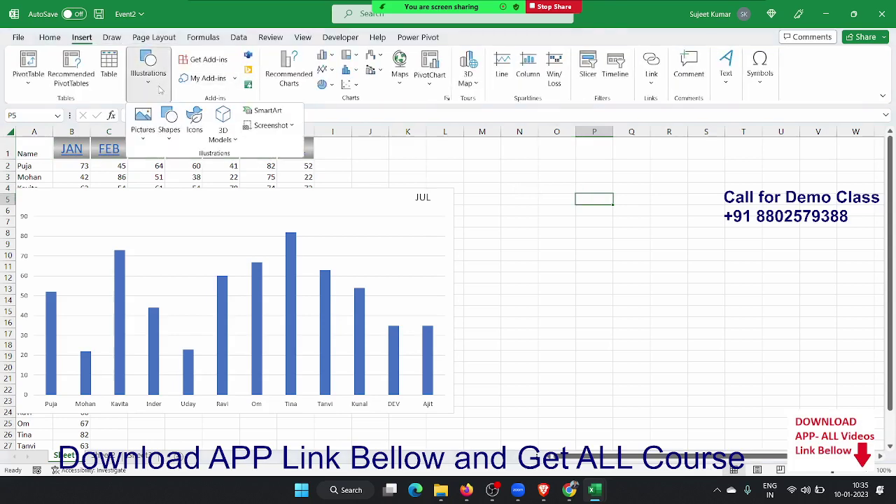
left_click(168, 126)
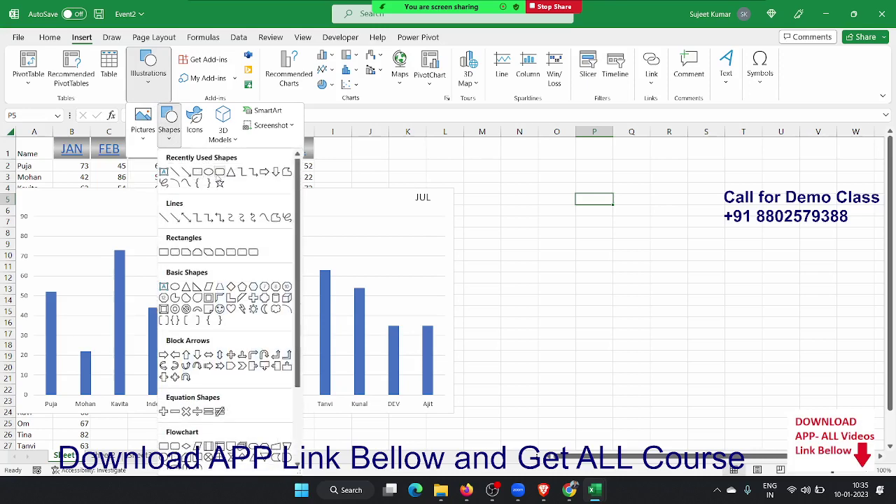
left_click(220, 172)
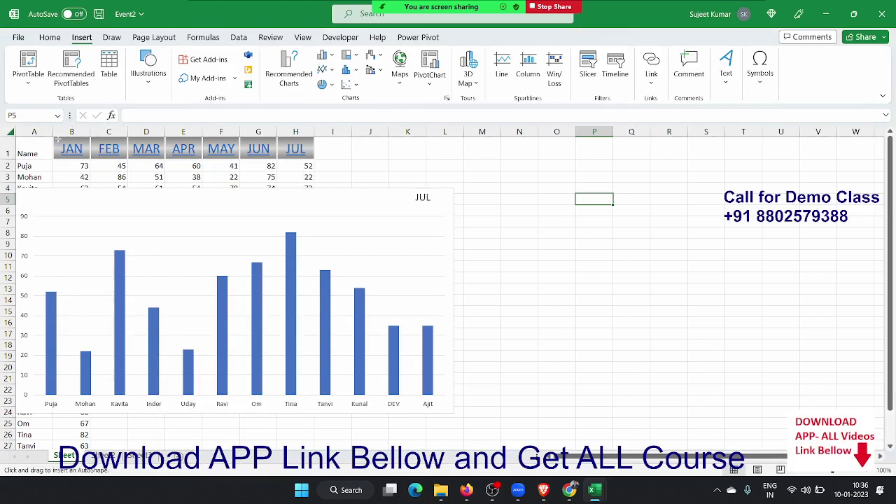
left_click_drag(55, 138, 89, 158)
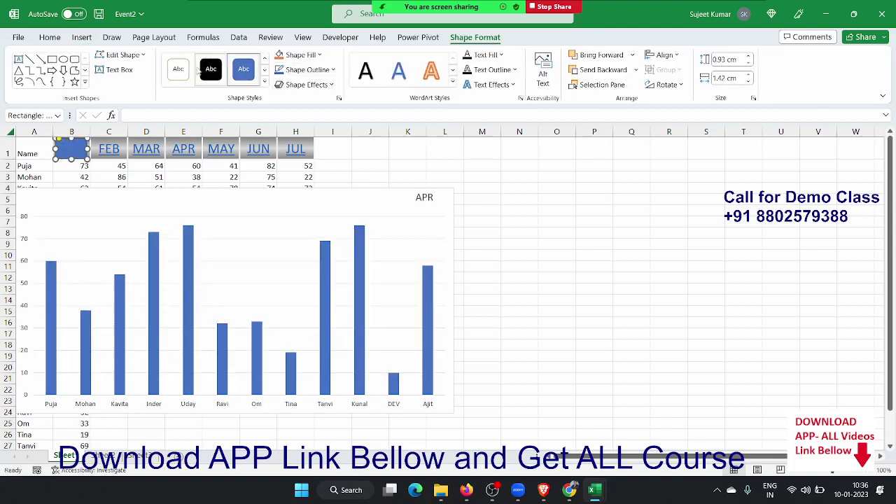
Give the rectangle No Fill and a 4½ pt outline weight.
left_click(179, 69)
left_click(298, 55)
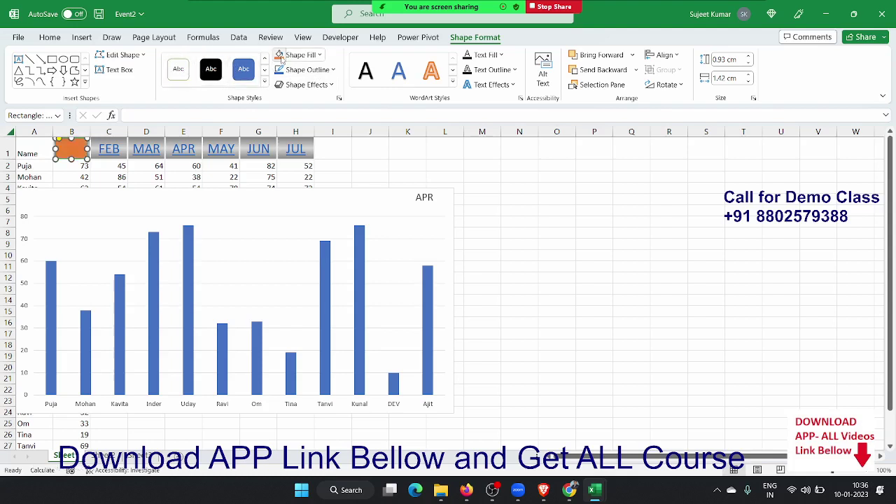
left_click(319, 55)
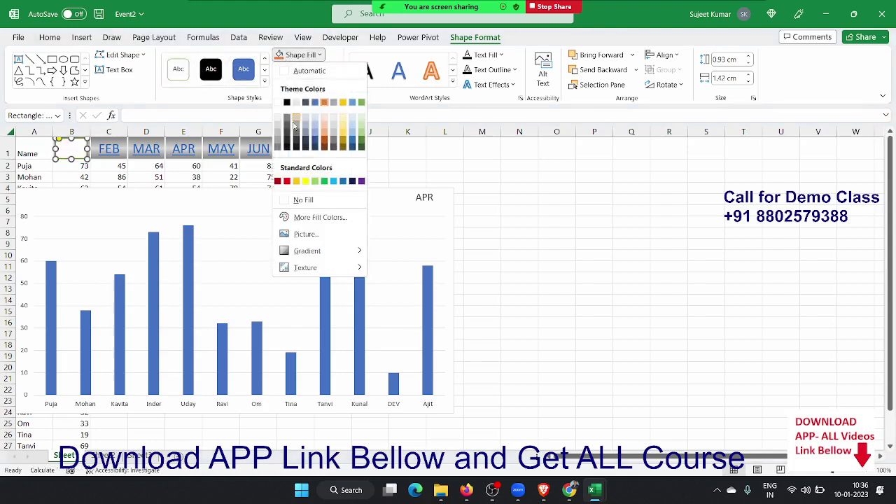
left_click(296, 201)
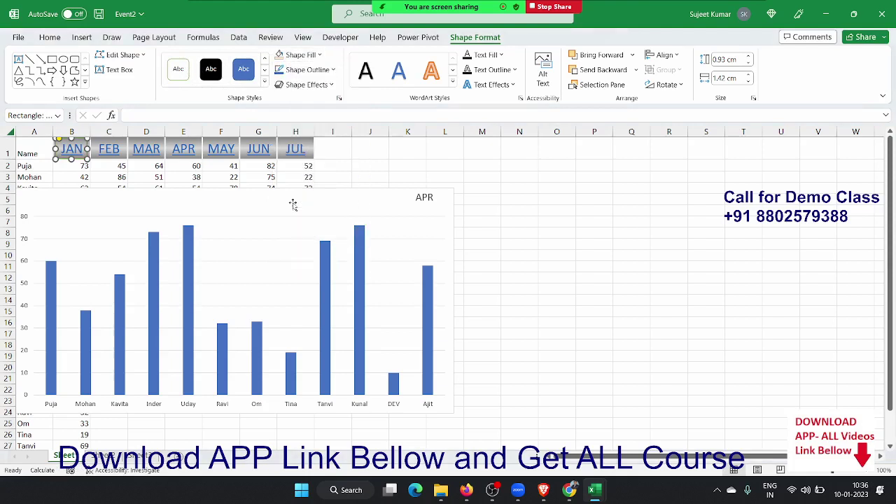
left_click(309, 69)
mouse_move(336, 250)
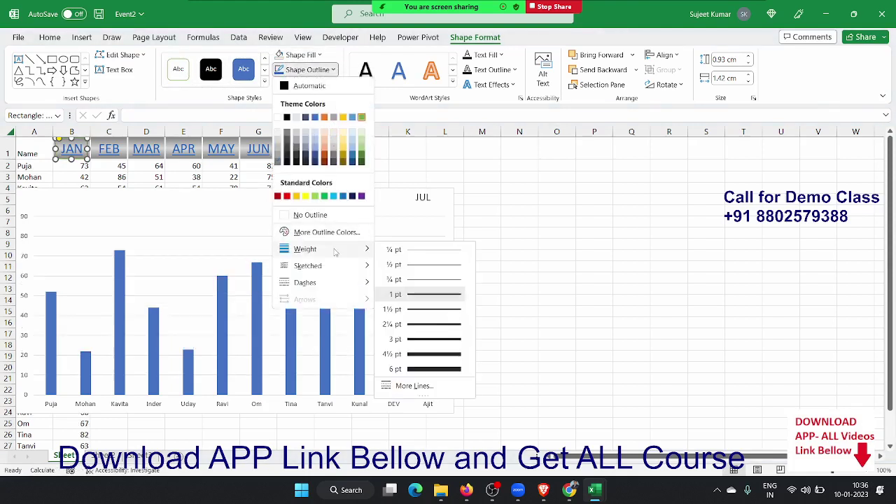
left_click(418, 355)
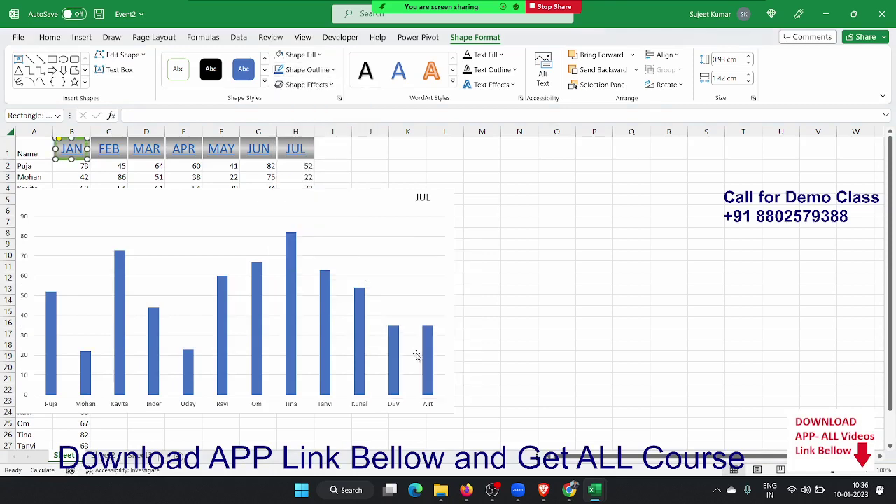
left_click(490, 294)
left_click(603, 277)
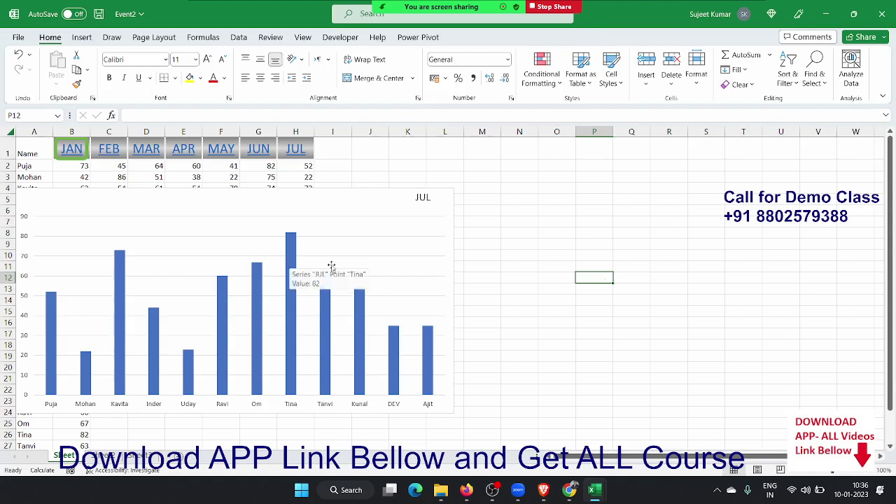
Switch the chart and lower table back to the JAN marks via the B1 link.
left_click(68, 153)
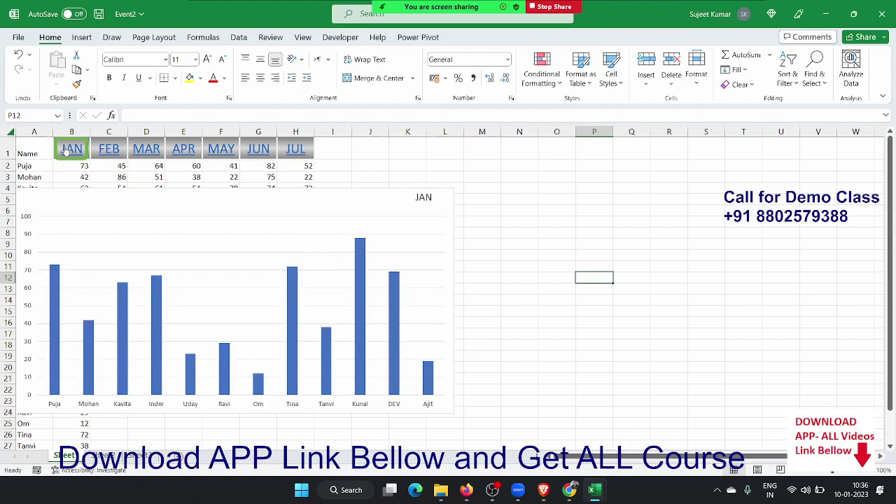
left_click(716, 191)
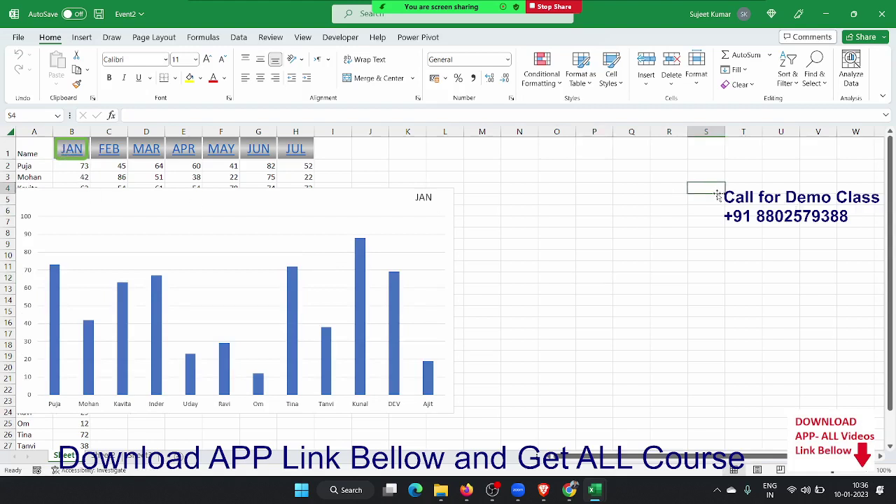